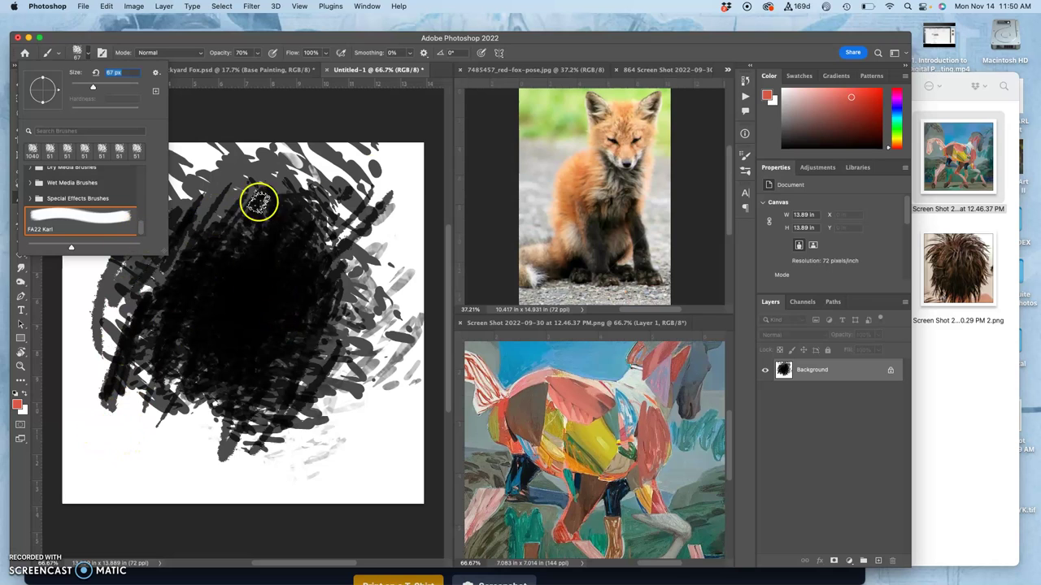
Set the brush's Shape Dynamics minimum diameter to 11%.
click(746, 158)
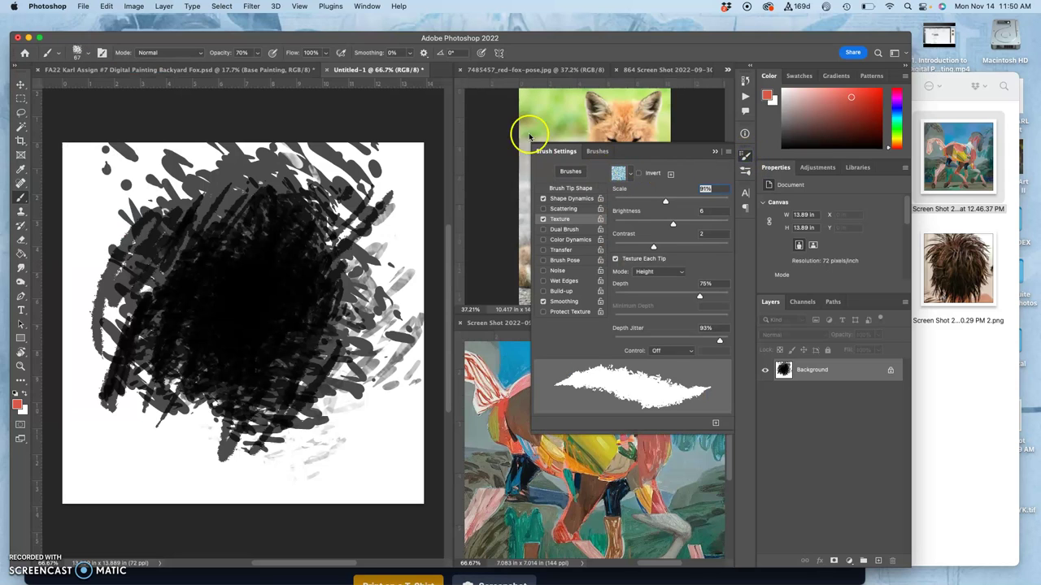
click(569, 199)
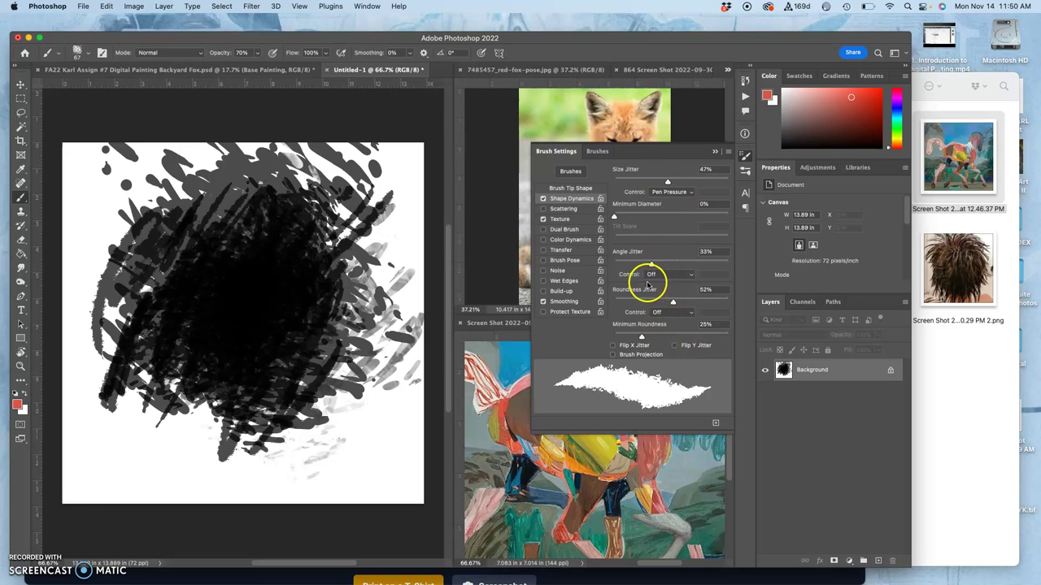
drag(615, 215, 626, 216)
Paint several curved and zigzag red test strokes across the black scribble and the lower white area of the practice canvas.
drag(404, 230, 395, 248)
mouse_move(378, 283)
mouse_down()
mouse_move(235, 332)
mouse_move(135, 460)
mouse_up()
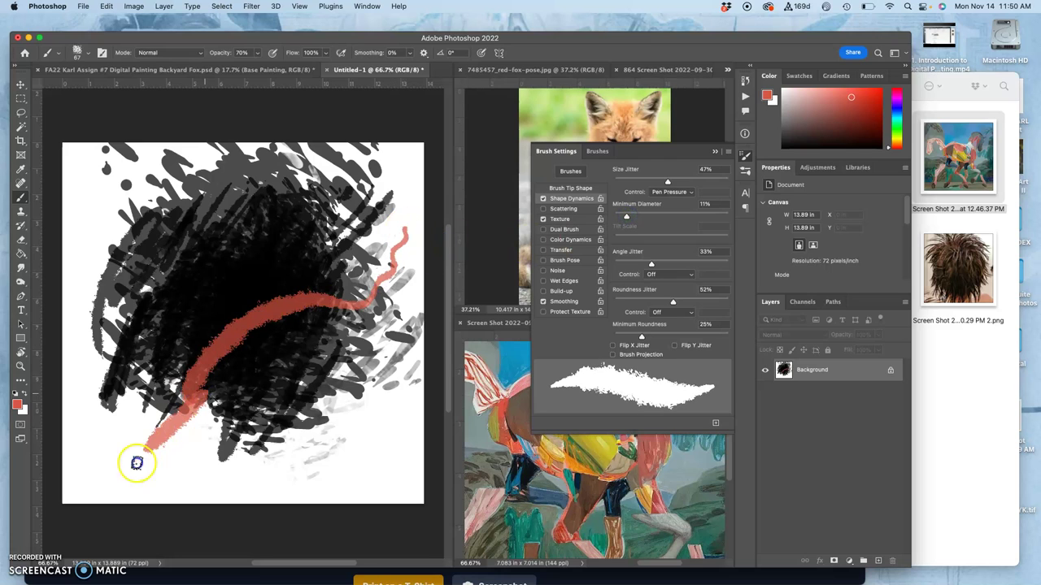
drag(213, 305, 81, 470)
mouse_move(136, 421)
mouse_down()
mouse_move(209, 429)
mouse_move(238, 409)
mouse_move(235, 442)
mouse_move(278, 389)
mouse_move(291, 400)
mouse_move(286, 442)
mouse_move(328, 401)
mouse_move(228, 425)
mouse_move(172, 465)
mouse_move(163, 452)
mouse_move(121, 462)
mouse_move(107, 478)
mouse_move(81, 488)
mouse_up()
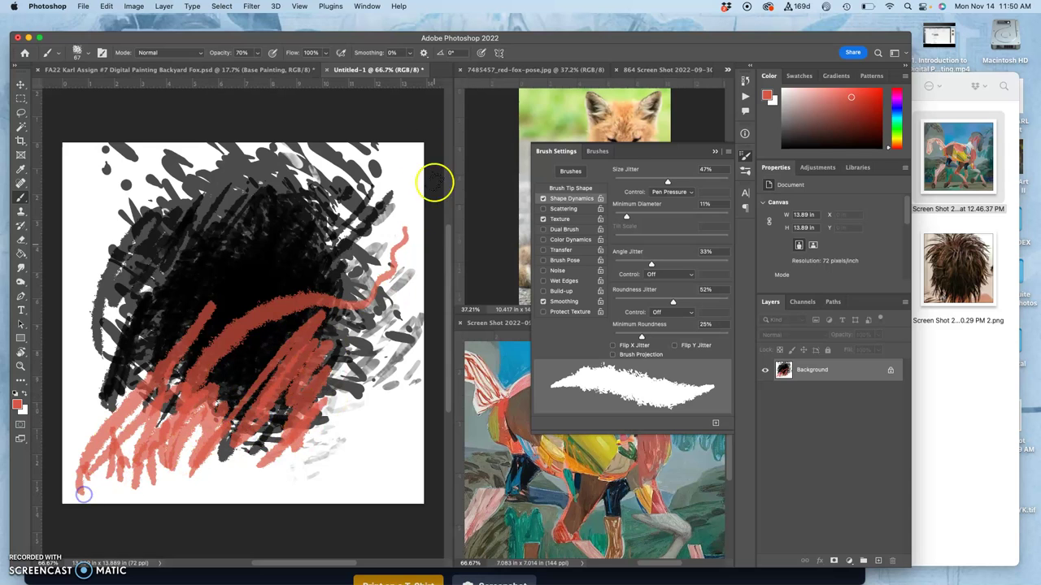
View the Brush Pose options, leave Brush Pose off, and extend the red test strokes across the black scribble.
click(565, 260)
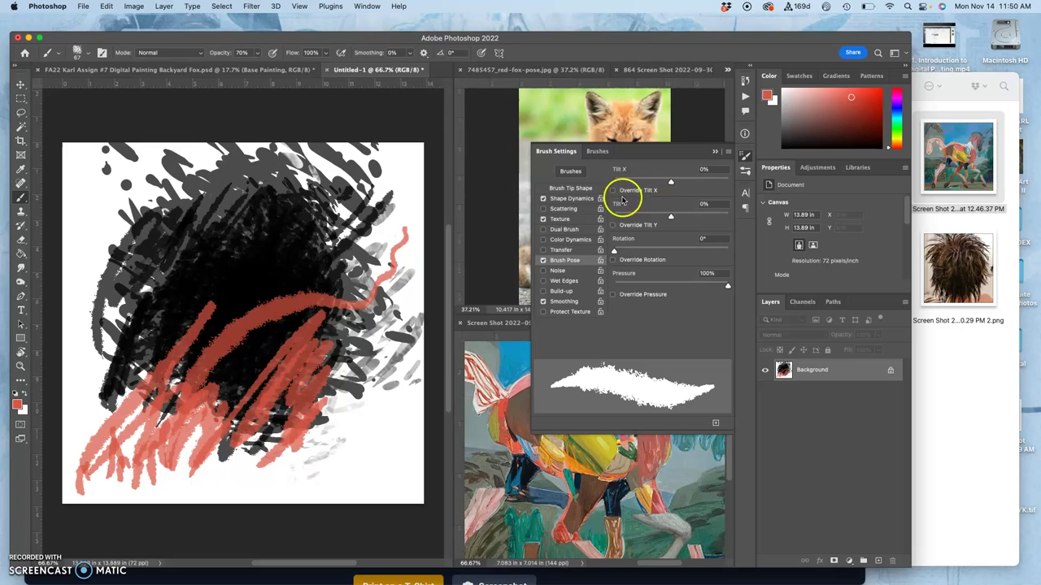
click(543, 261)
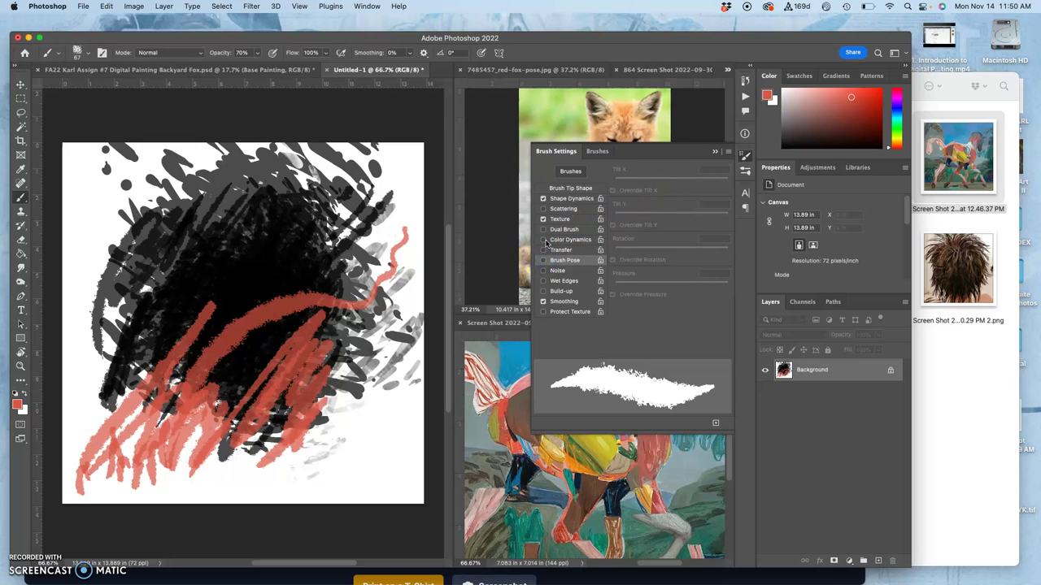
click(535, 259)
drag(297, 253, 206, 300)
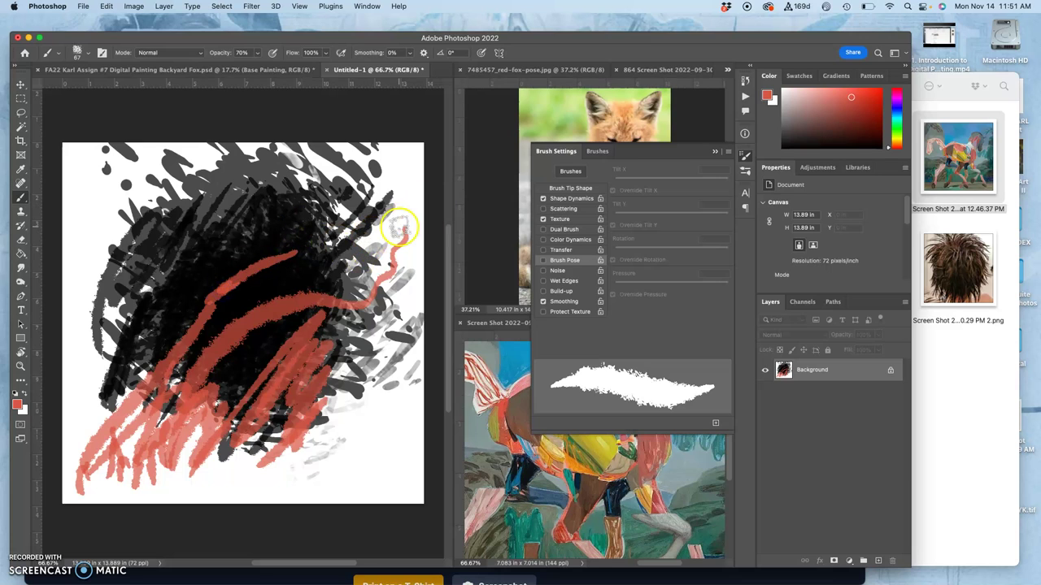
In the fox painting document, set the brush size to 162 px, sample the tan vertical stroke, and paint a test stroke beside it.
click(297, 71)
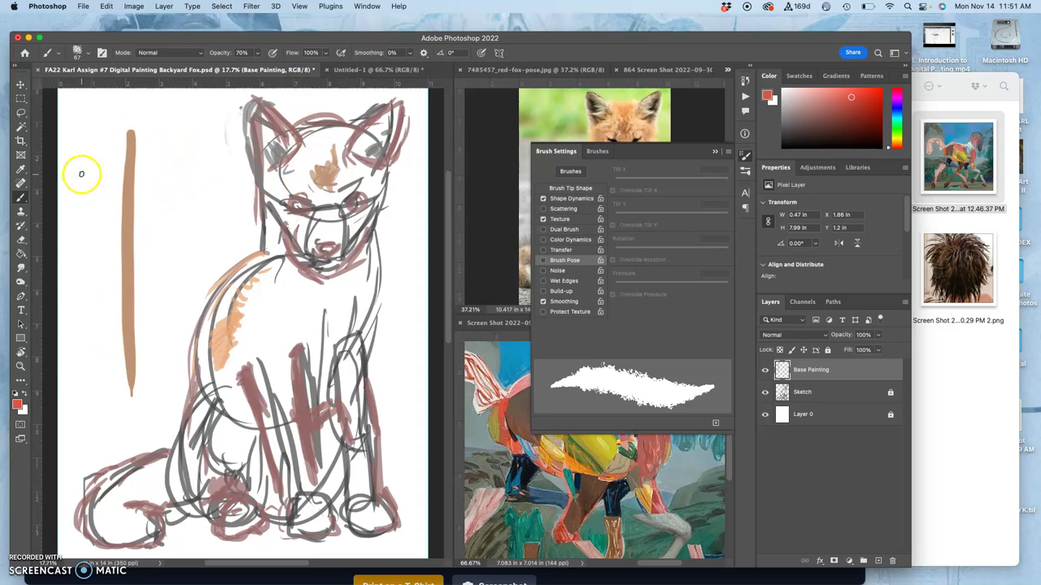
click(81, 53)
drag(94, 87, 97, 88)
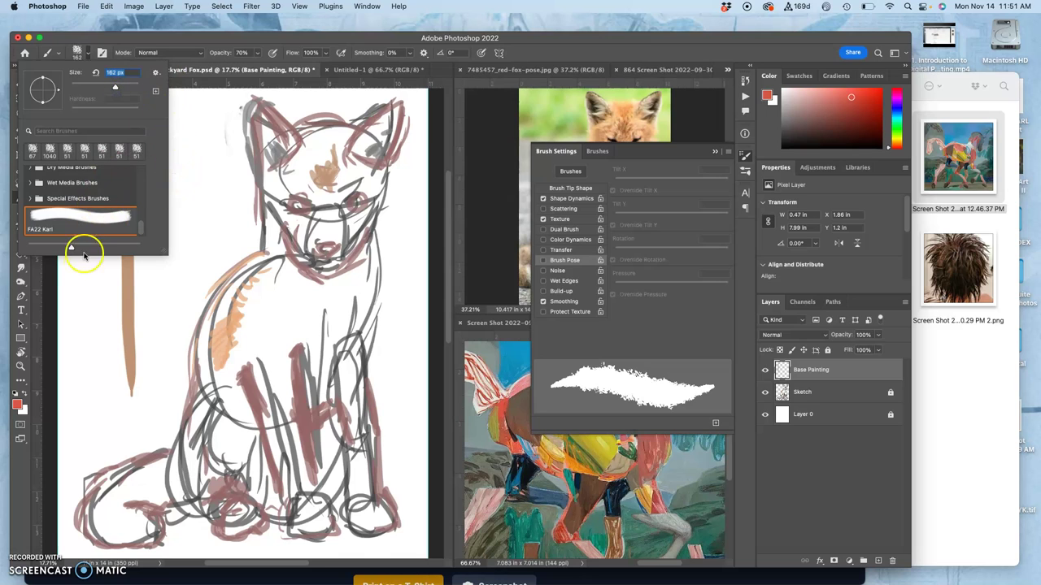
alt+click(128, 308)
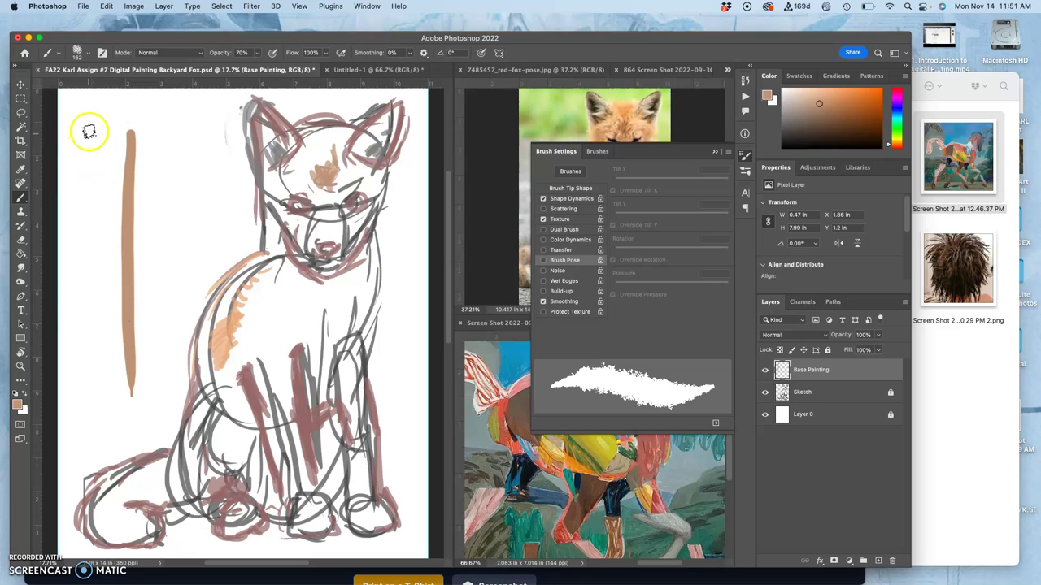
drag(94, 217, 90, 451)
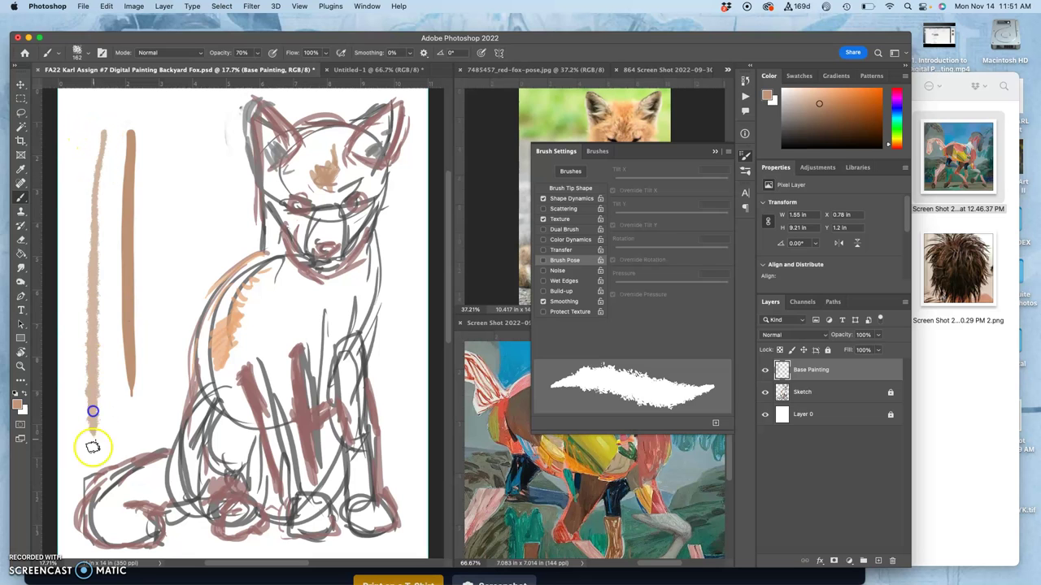
Examine the edge texture of the two vertical test strokes and the fox's orange shading close up at 100%.
key(super+plus)
key(super+plus)
key(super+plus)
key(super+plus)
key(super+plus)
key(super+plus)
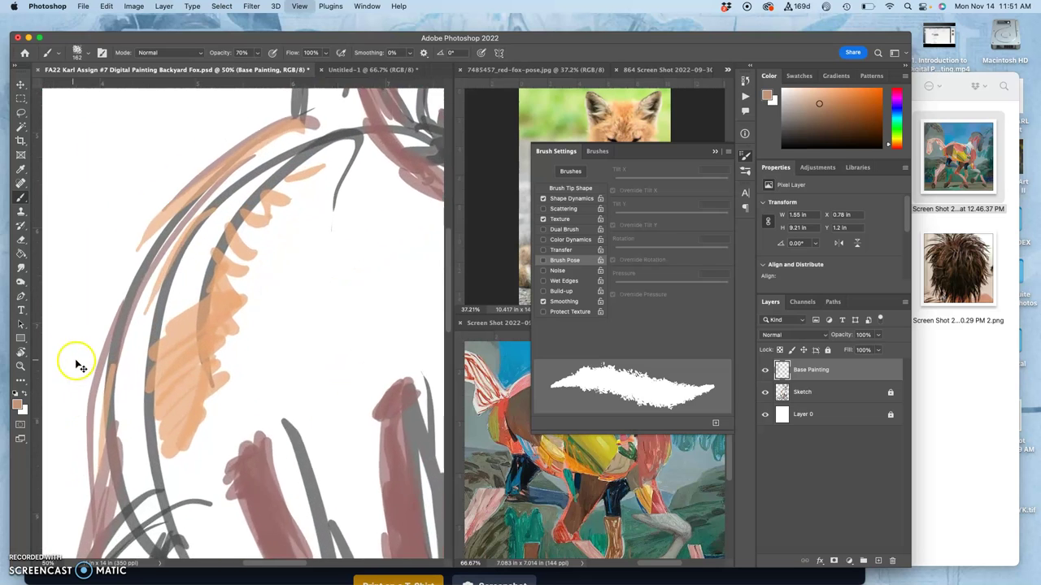
mouse_move(71, 259)
mouse_down()
mouse_move(400, 265)
mouse_move(388, 236)
mouse_up()
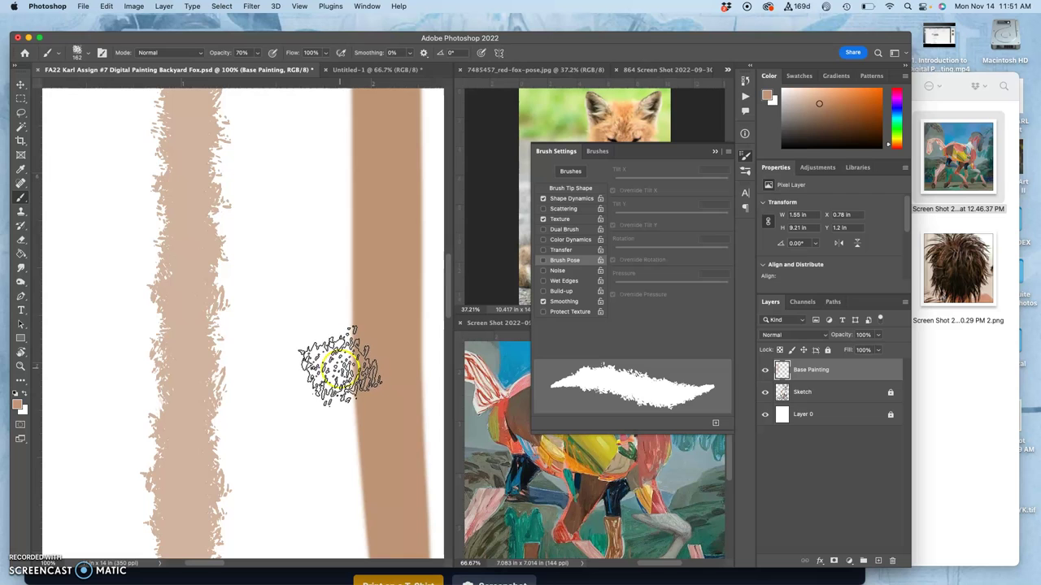
key(space)
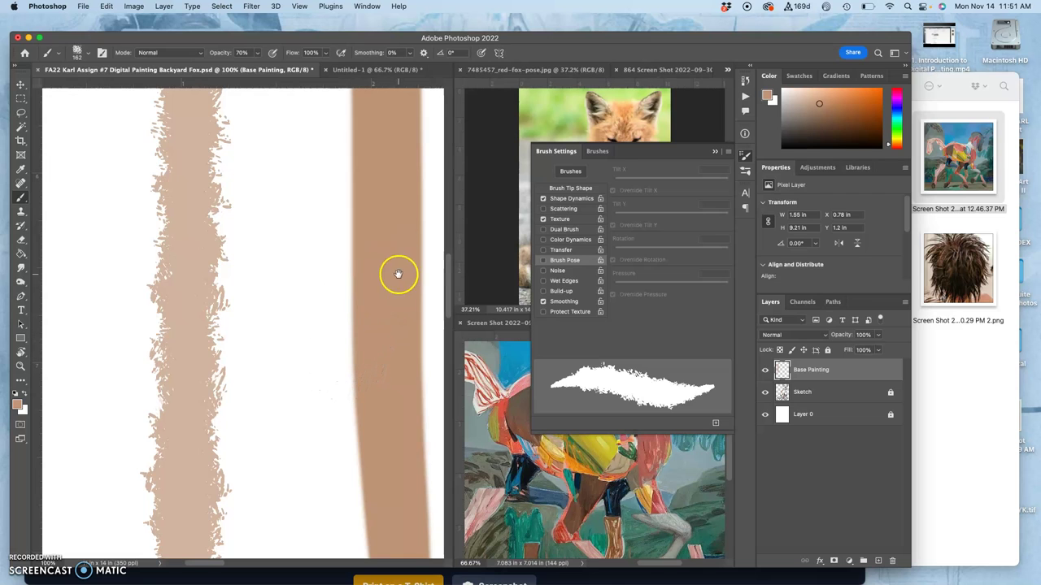
mouse_move(368, 265)
mouse_down()
mouse_move(81, 244)
mouse_move(104, 257)
mouse_up()
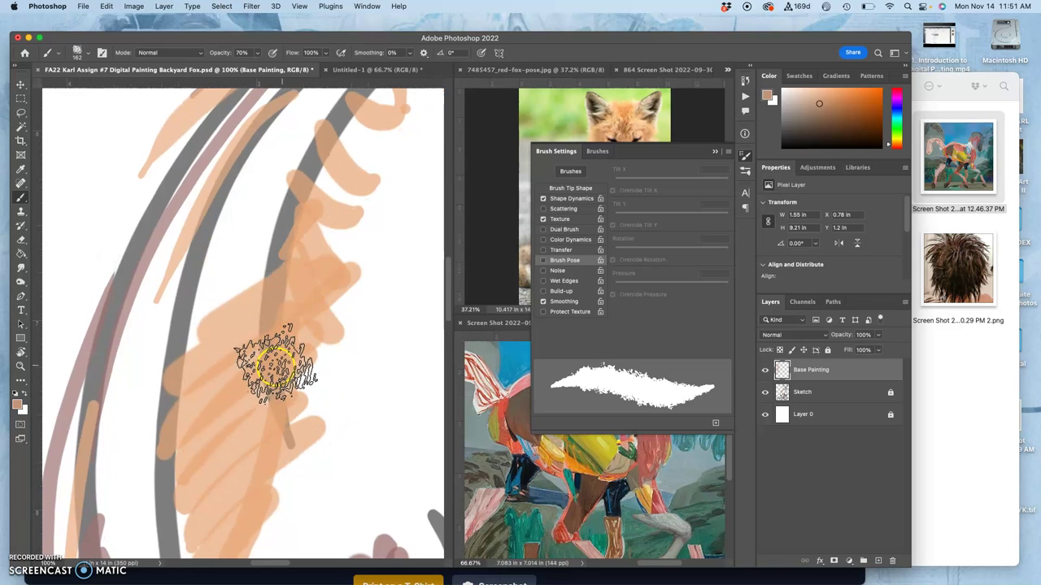
mouse_move(244, 372)
mouse_down()
mouse_move(399, 302)
mouse_move(329, 286)
mouse_up()
key(super+minus)
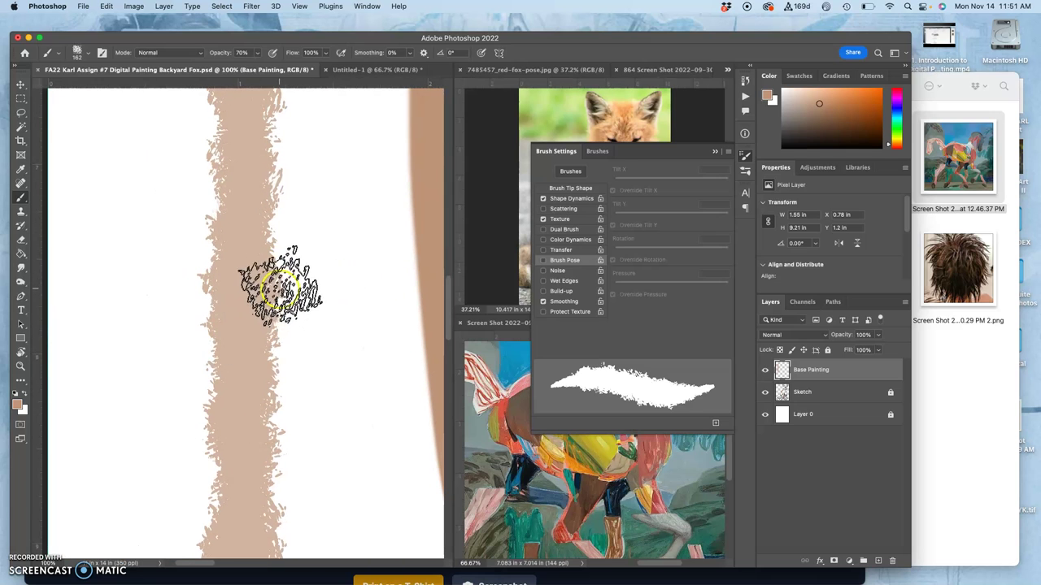
key(super+minus)
key(super+minus)
key(super+minus)
key(super+minus)
key(super+minus)
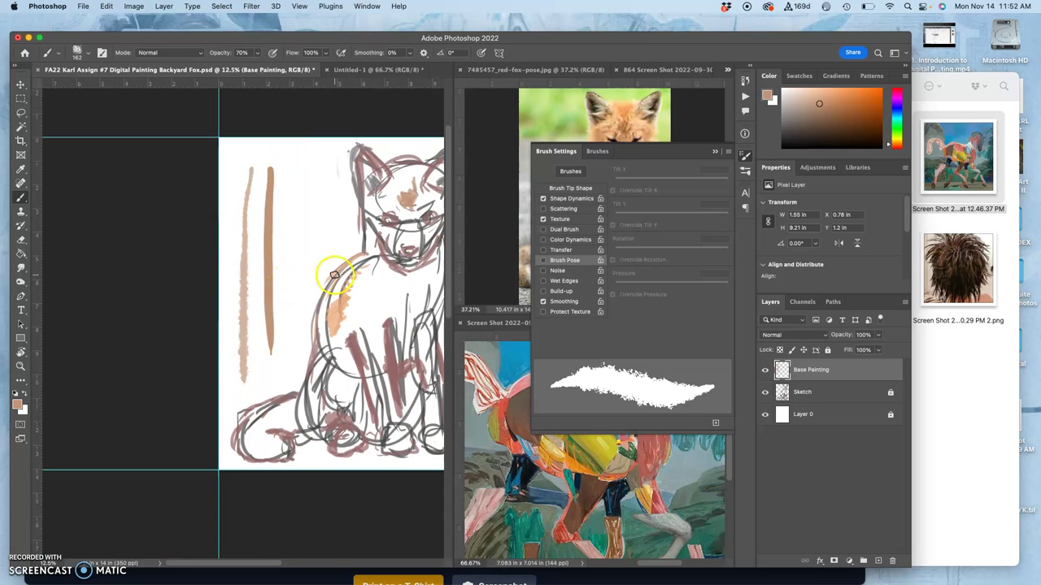
drag(357, 302, 243, 314)
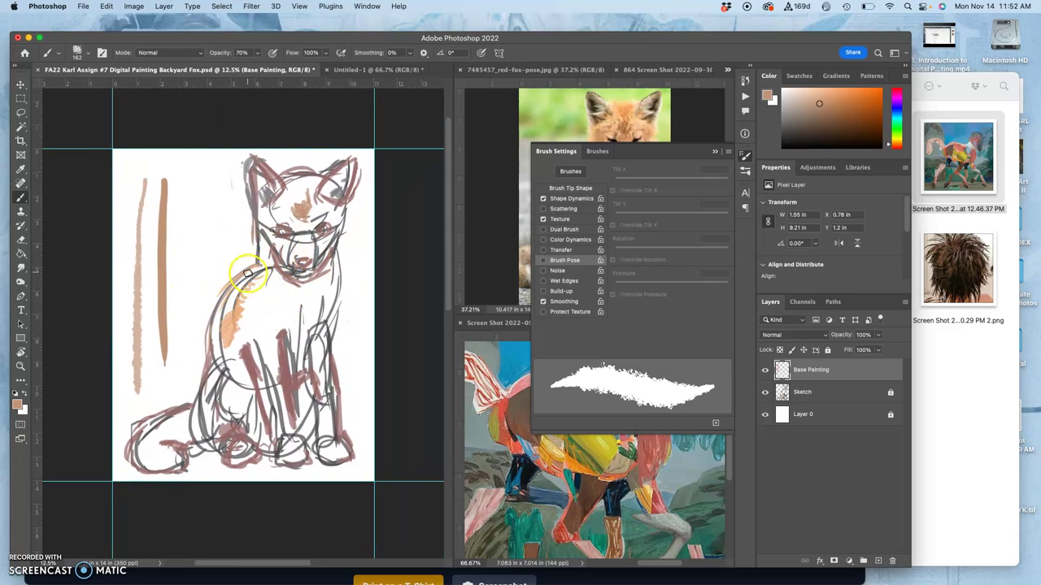
Lasso the two vertical test strokes beside the fox, delete them, and close the brush settings.
click(22, 113)
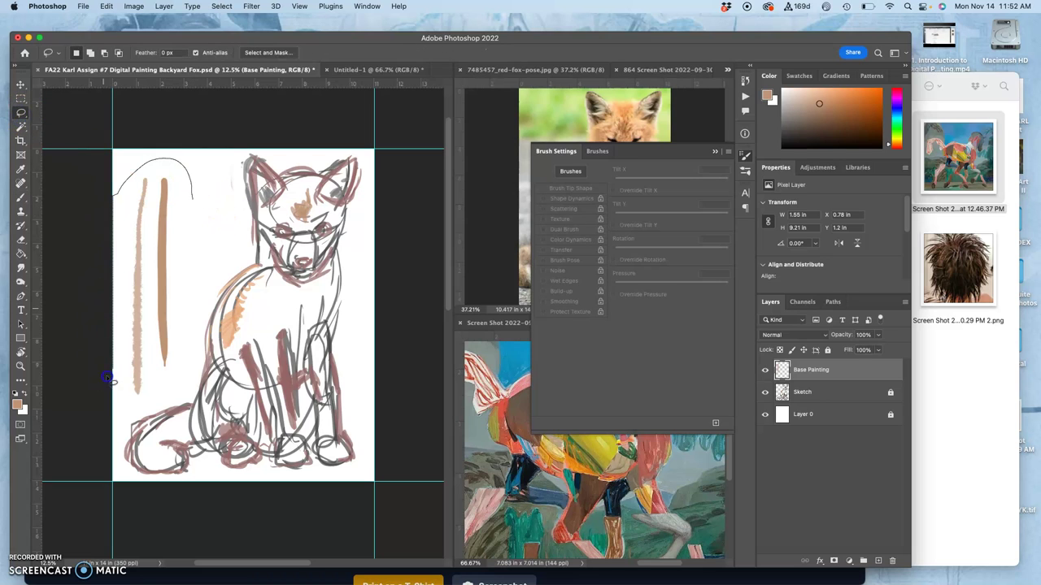
mouse_move(176, 397)
mouse_down()
mouse_move(200, 340)
mouse_move(213, 213)
mouse_up()
key(Delete)
key(super+d)
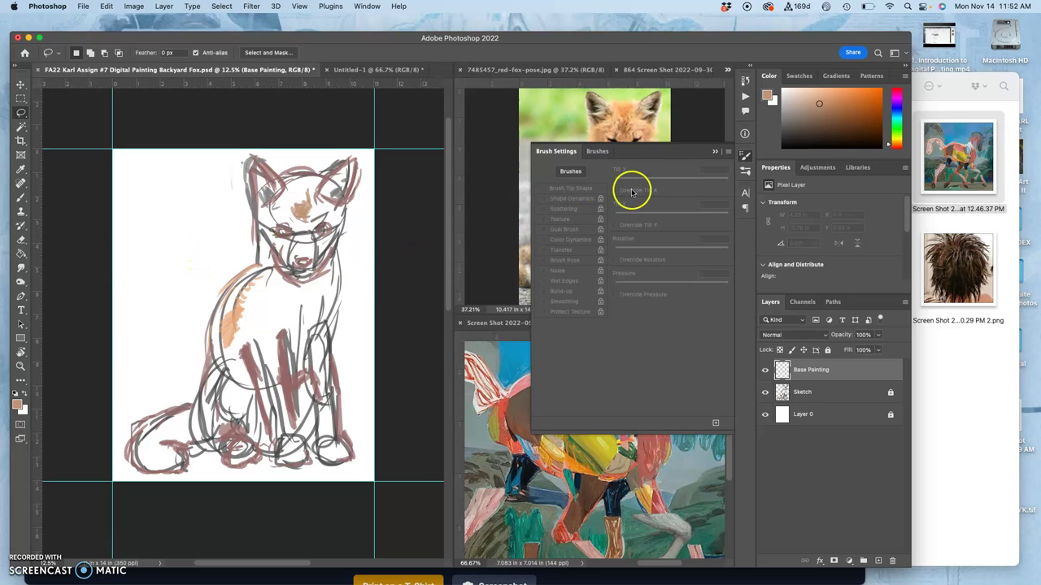
click(713, 151)
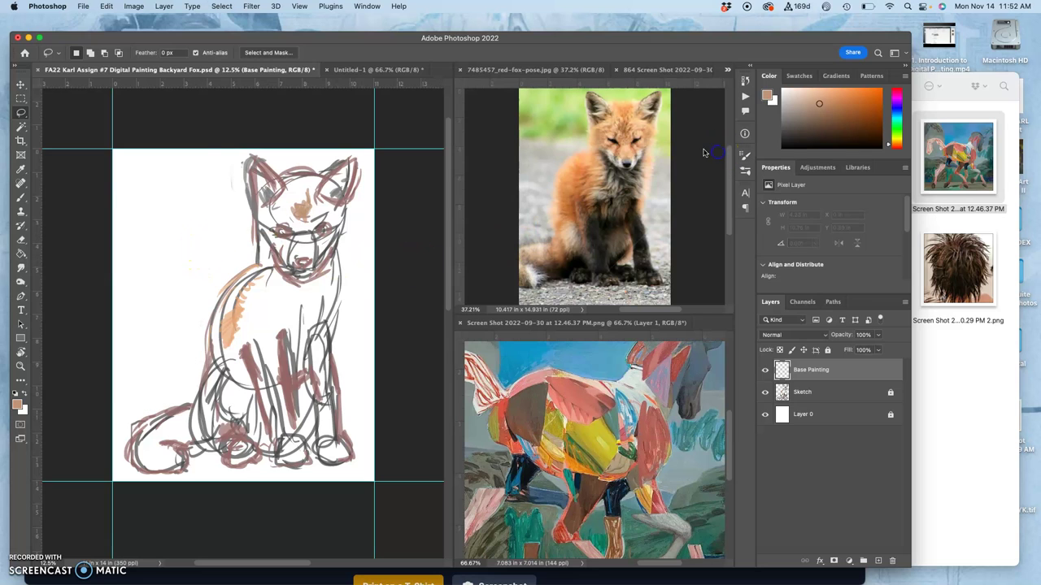
Return to the Brush tool with the FA22 Karl brush and set its size to 284 px.
click(23, 197)
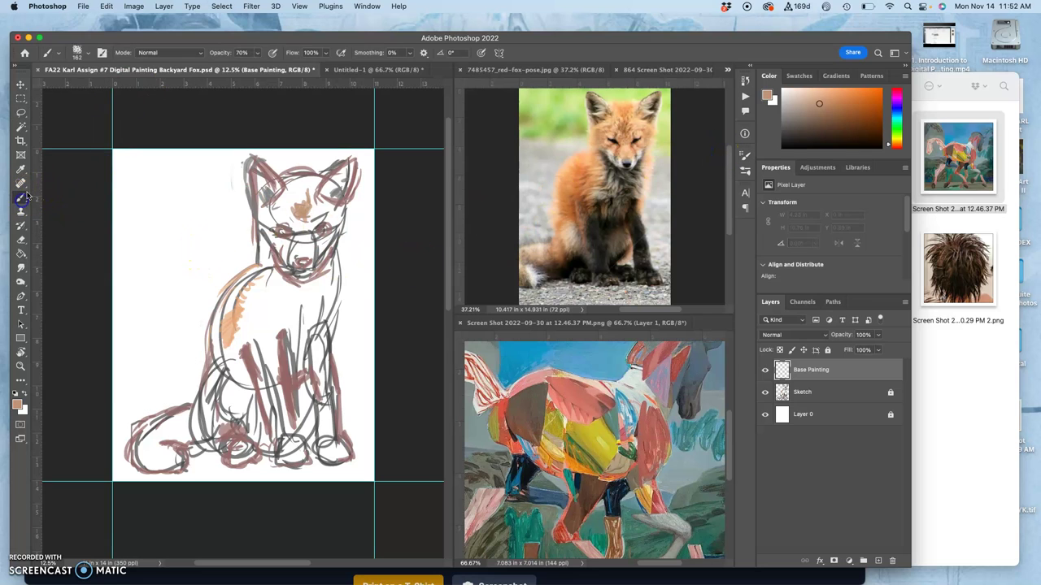
click(87, 56)
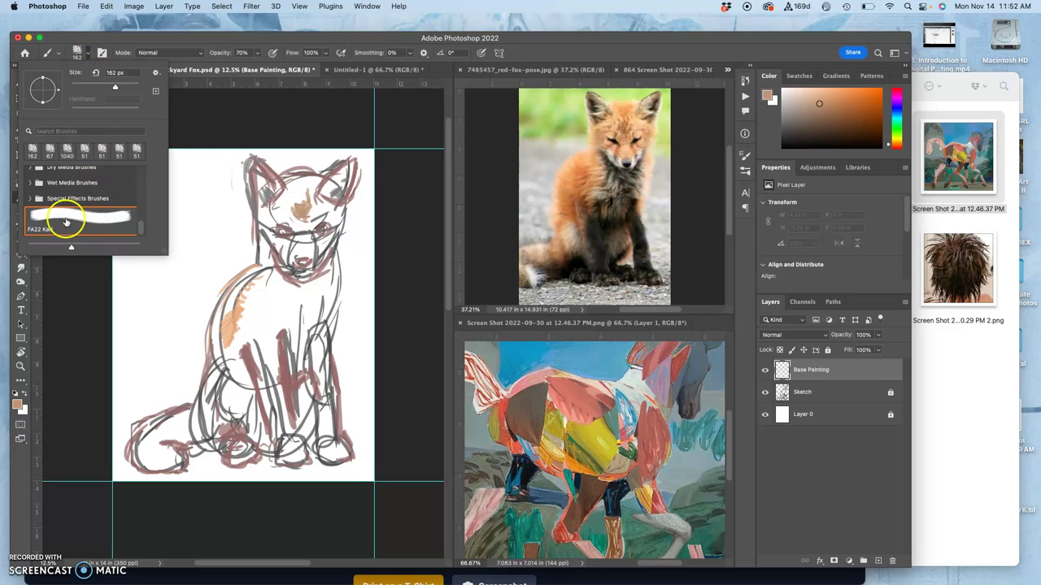
click(744, 155)
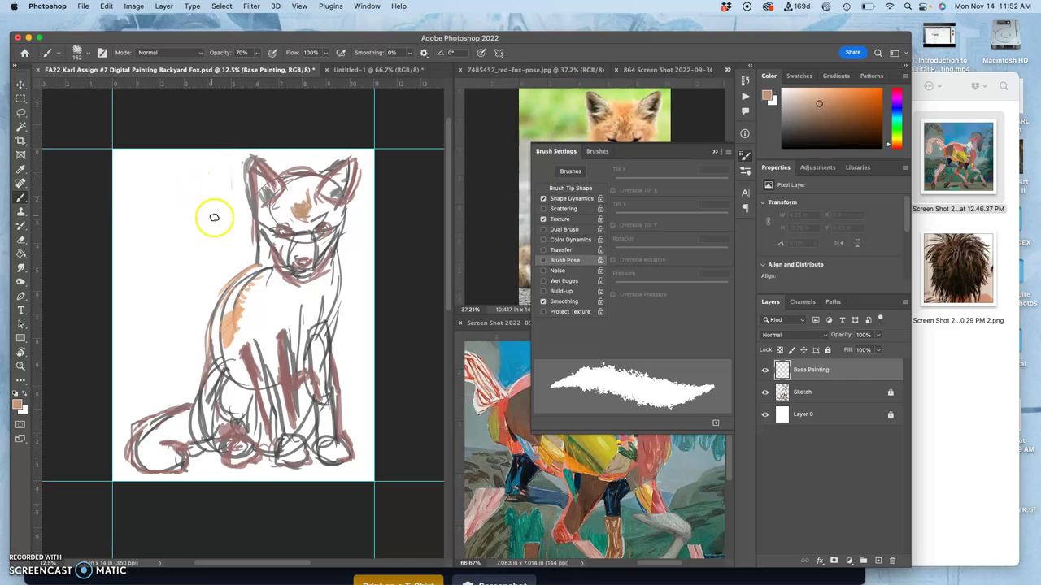
click(715, 152)
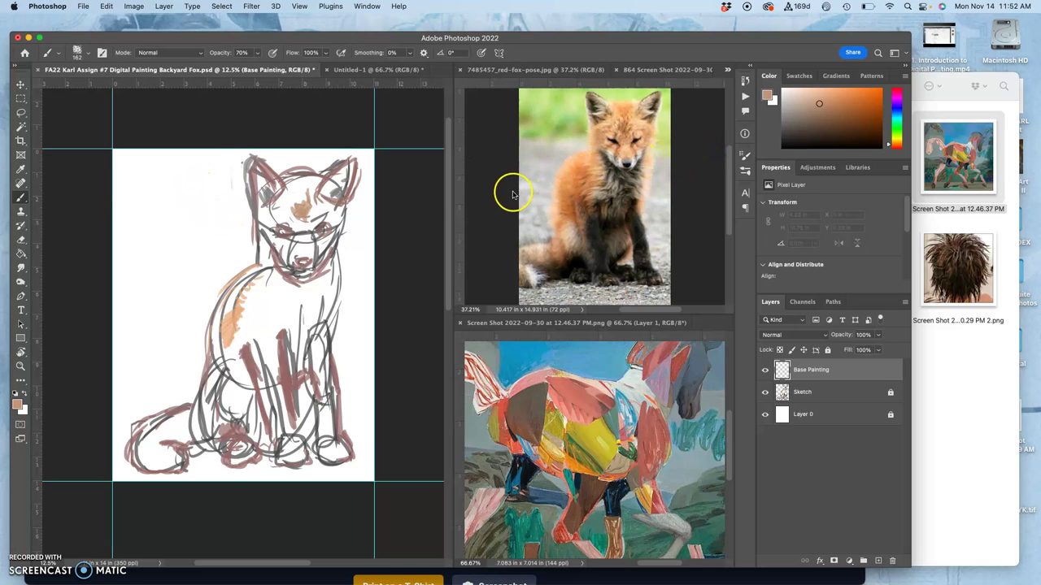
click(89, 54)
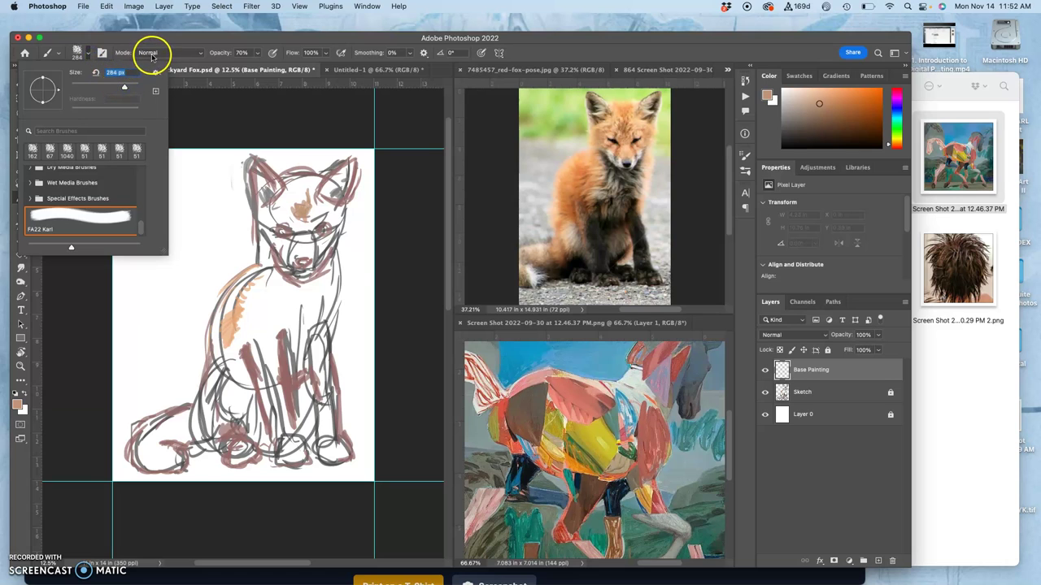
Sample coral red from the horse's back in the reference painting and paint it over the fox's shoulder.
key(super+0)
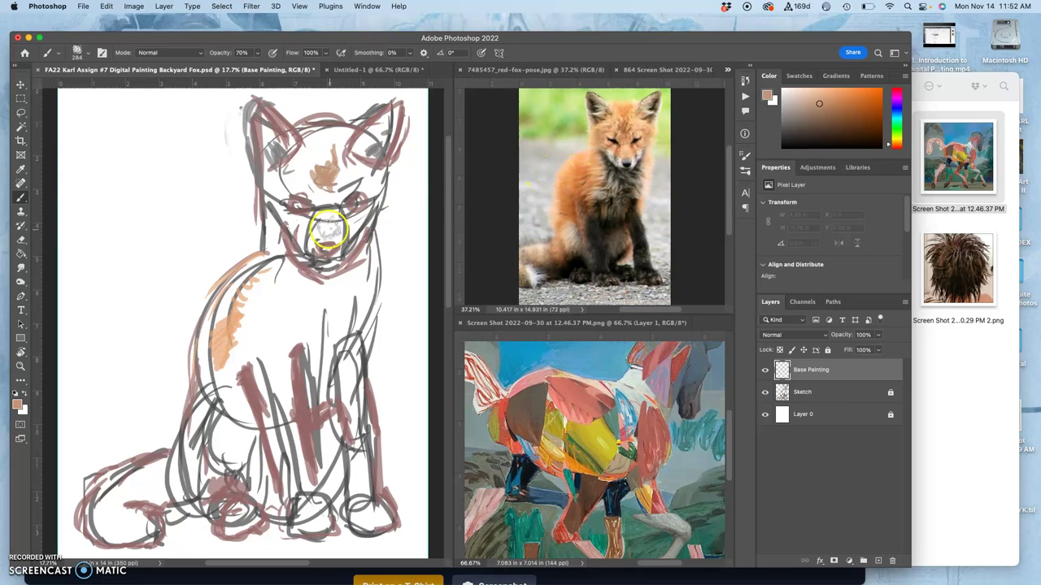
key(alt)
key(alt)
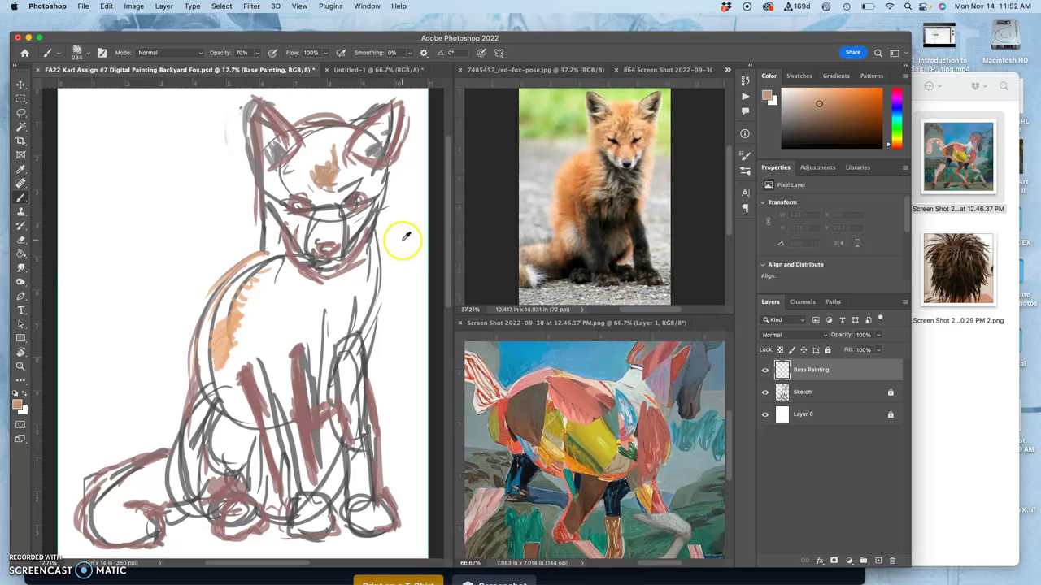
alt+click(581, 386)
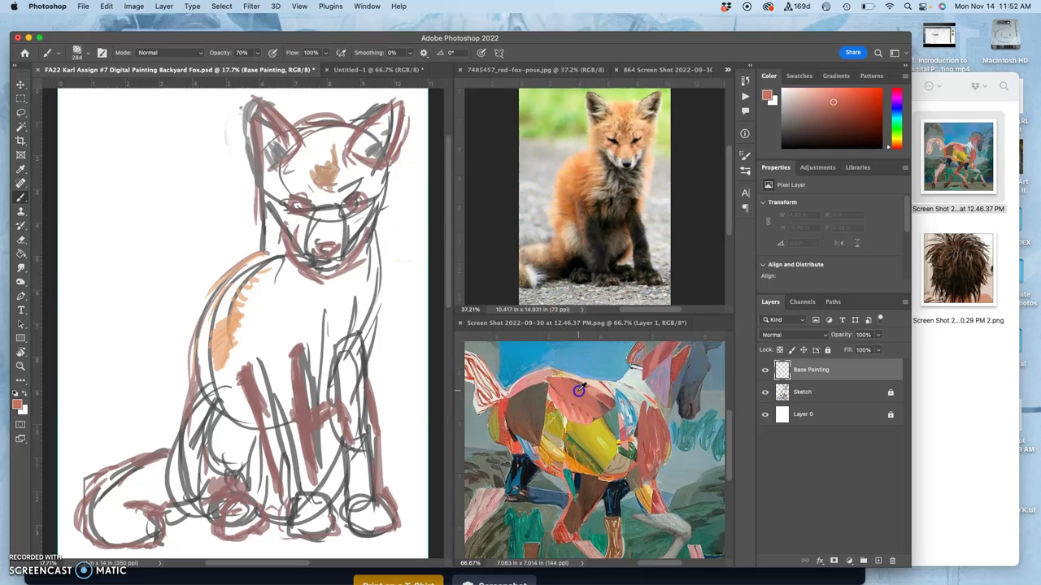
mouse_move(251, 301)
mouse_down()
mouse_move(222, 332)
mouse_move(234, 344)
mouse_move(240, 318)
mouse_move(244, 392)
mouse_up()
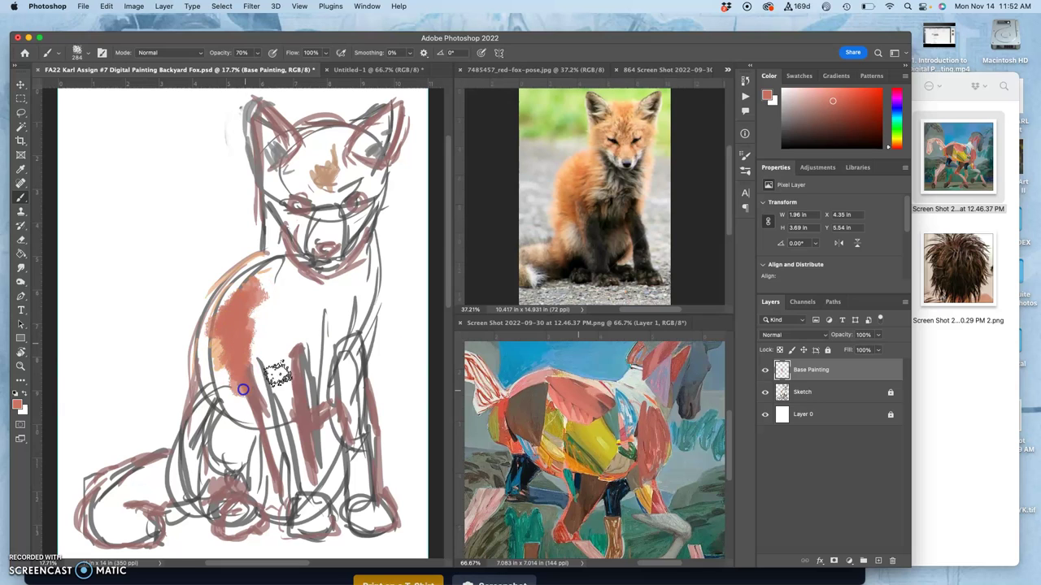
Paint dark brown below the shoulder, sampled from the horse painting, and add orange sampled from the fox photo.
alt+click(524, 409)
mouse_move(279, 347)
mouse_down()
mouse_move(253, 359)
mouse_move(268, 356)
mouse_move(263, 413)
mouse_up()
alt+click(582, 192)
mouse_move(249, 332)
mouse_down()
mouse_move(249, 295)
mouse_move(263, 344)
mouse_move(294, 348)
mouse_move(312, 306)
mouse_move(363, 269)
mouse_move(330, 304)
mouse_move(319, 358)
mouse_move(331, 344)
mouse_up()
Sample pale grey and dark navy from the horse painting, painting the fox's chest grey and its neck below the chin navy.
alt+click(636, 374)
alt+click(610, 492)
mouse_move(277, 256)
mouse_down()
mouse_move(297, 286)
mouse_move(283, 251)
mouse_move(334, 283)
mouse_move(363, 259)
mouse_move(317, 296)
mouse_move(292, 283)
mouse_move(291, 307)
mouse_up()
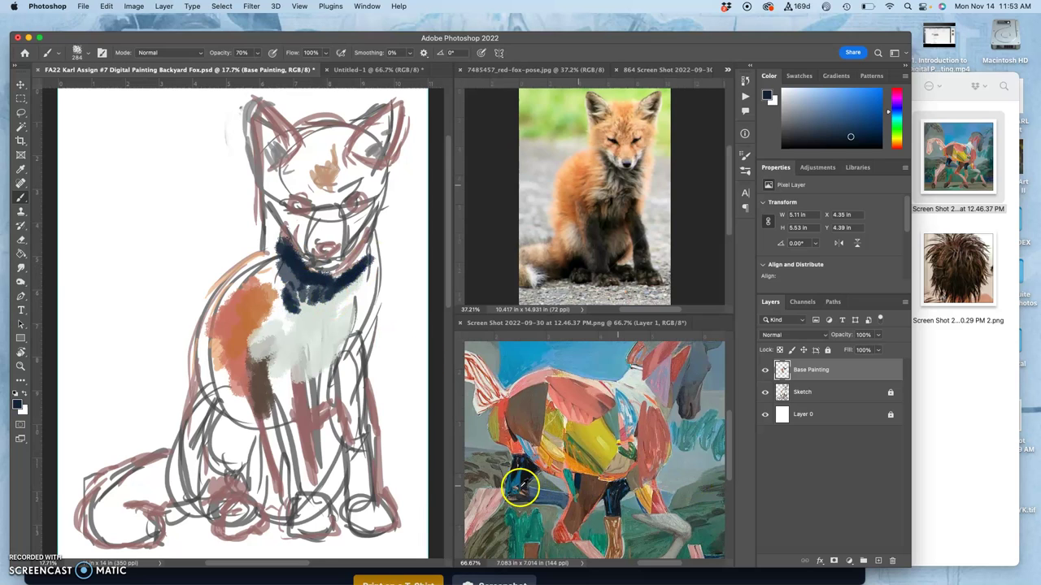
Add pale pink between the fox's shoulder and chest, and dab grey-brown sampled from the photo's muzzle onto the sketched muzzle.
click(271, 300)
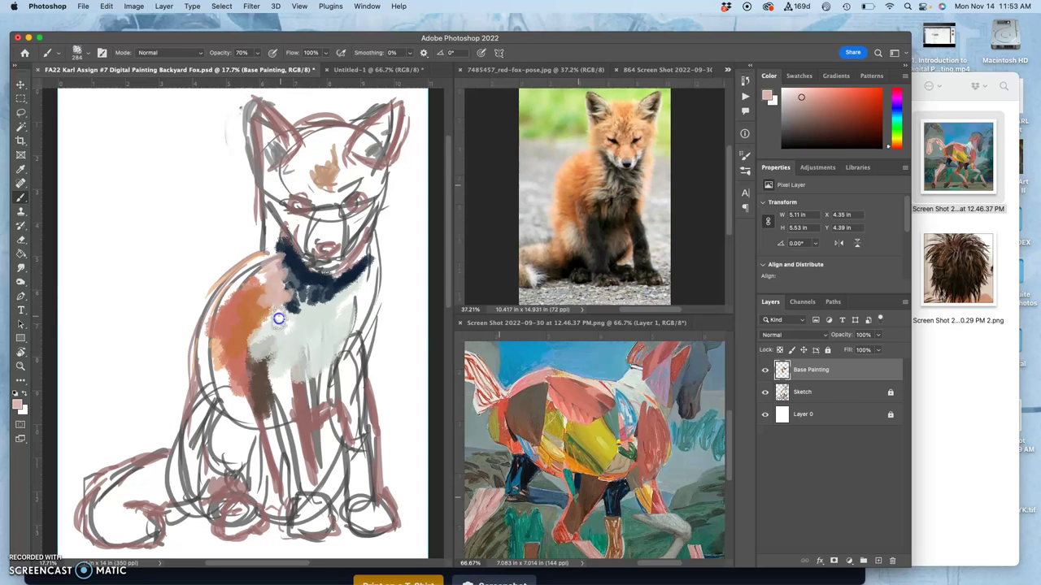
alt+click(618, 156)
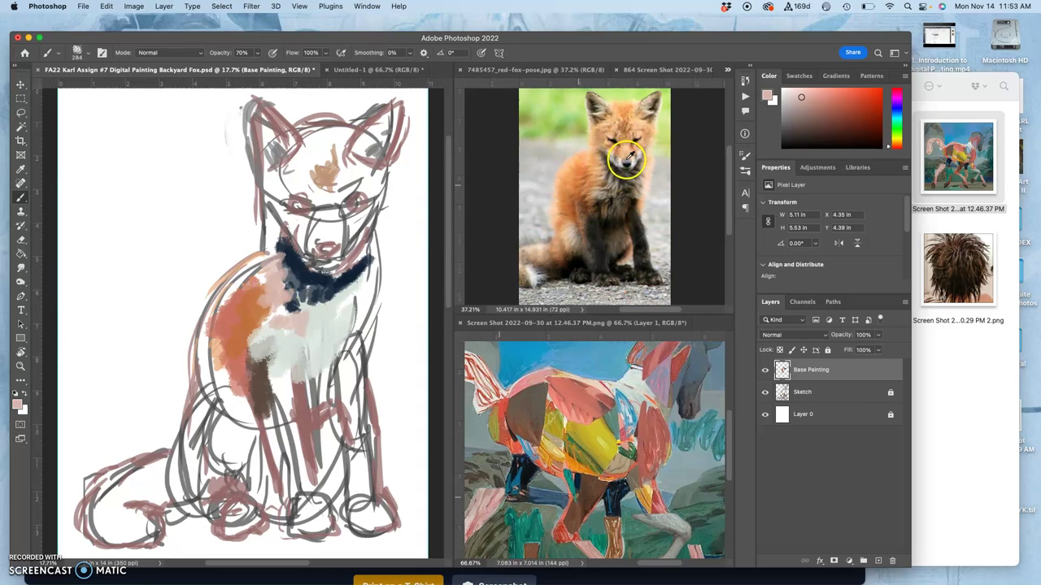
alt+click(626, 159)
click(322, 242)
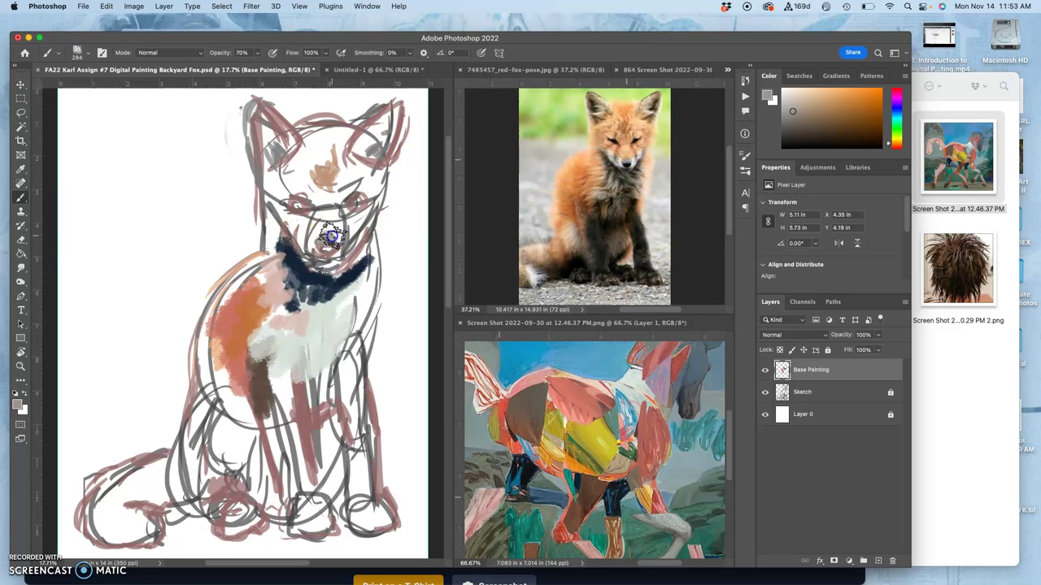
Sample light blue from the horse painting and add short strokes of it on the fox's upper chest beside the shoulder.
alt+click(644, 423)
click(300, 317)
click(293, 322)
drag(275, 341, 274, 299)
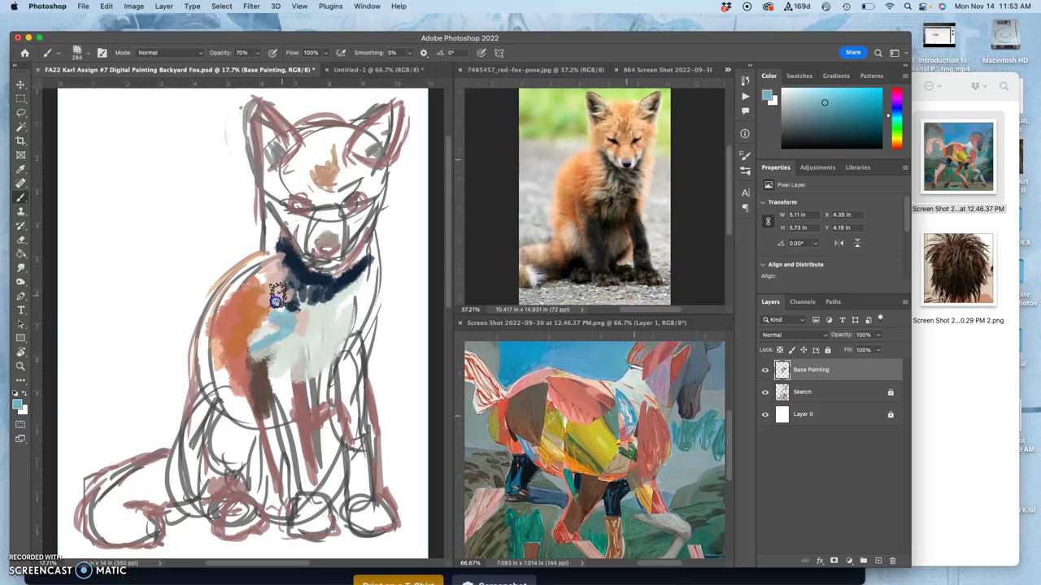
Paint light blue across the fox's forehead and around its brows, and check the paint with the Sketch layer briefly hidden.
mouse_move(298, 184)
mouse_down()
mouse_move(302, 162)
mouse_move(335, 138)
mouse_move(348, 157)
mouse_up()
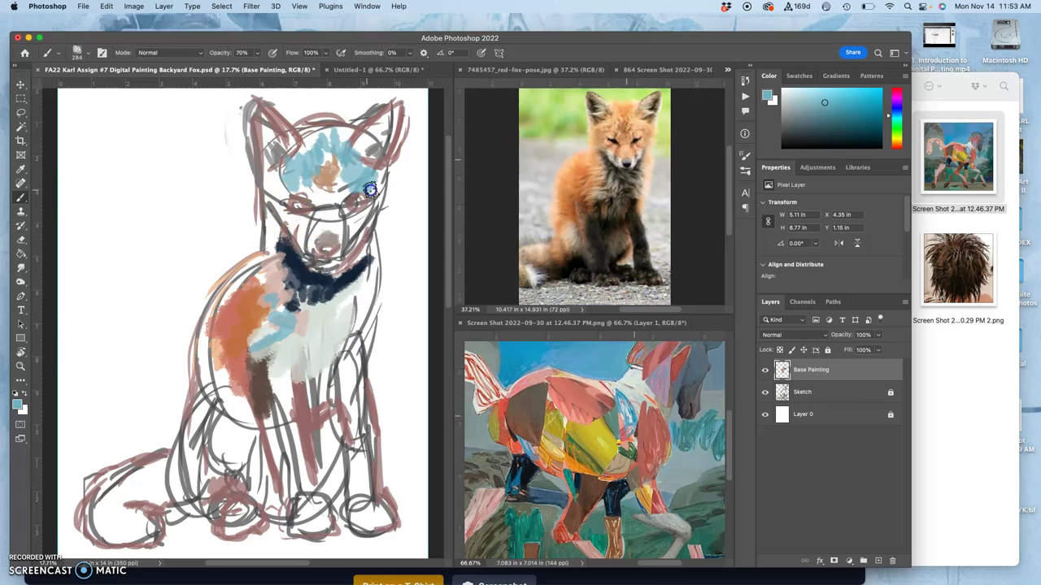
click(766, 393)
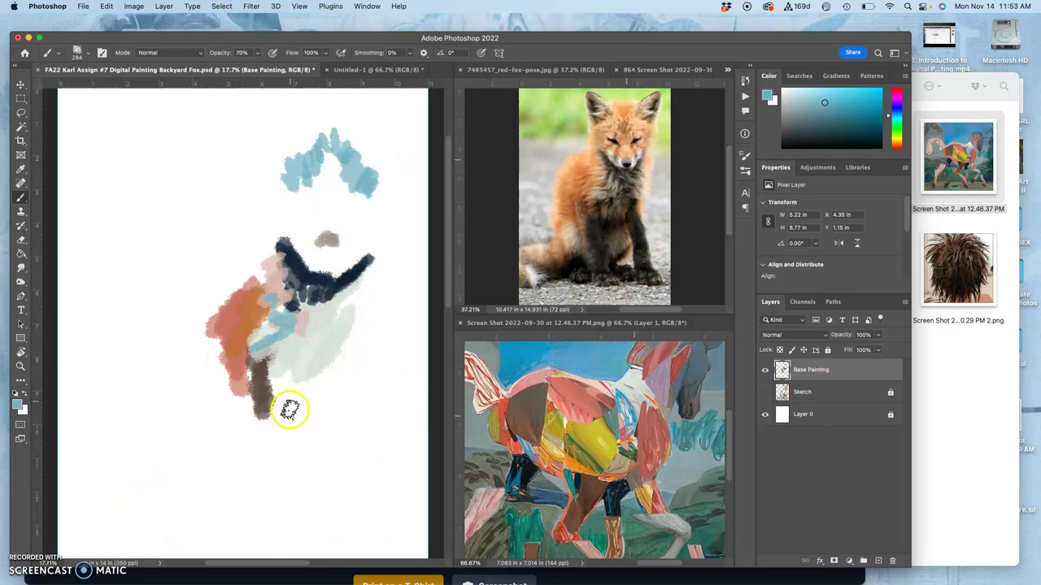
click(766, 394)
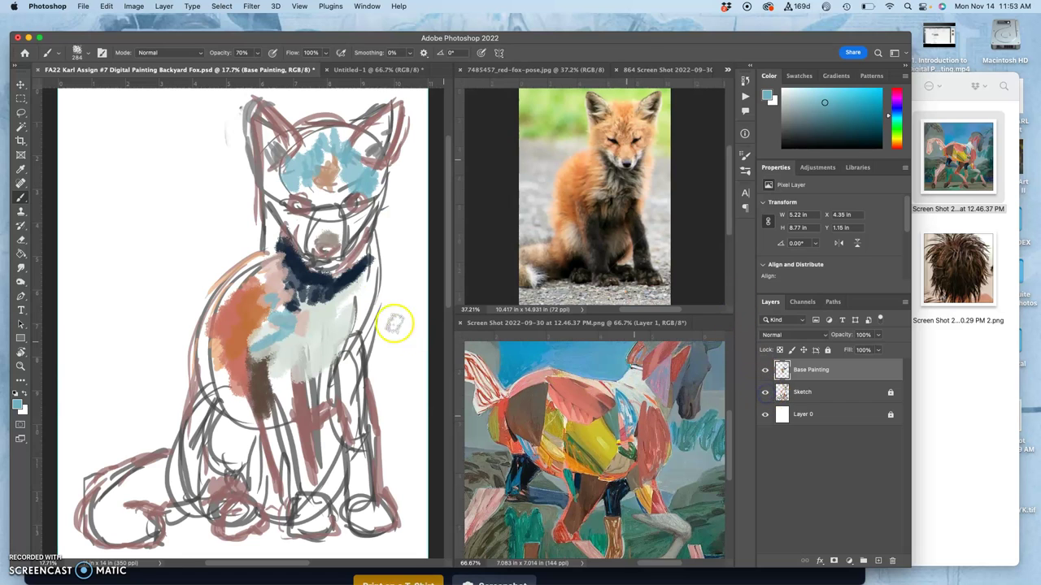
Paint the fox's nose navy sampled from its neck, and darken both eyes with near-black sampled from the horse's front leg.
alt+click(323, 278)
drag(324, 279, 326, 255)
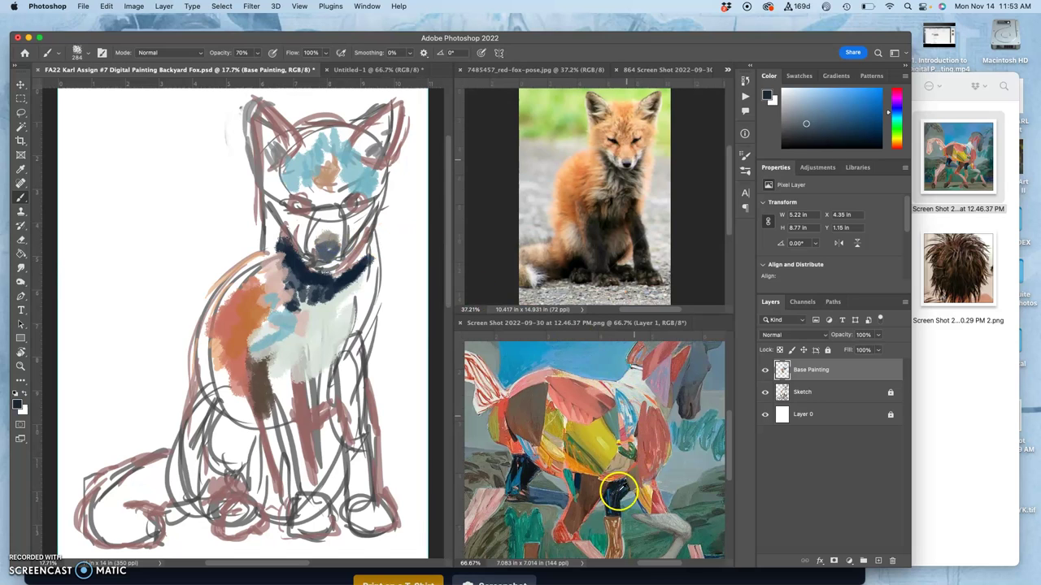
alt+click(620, 489)
drag(302, 208, 291, 209)
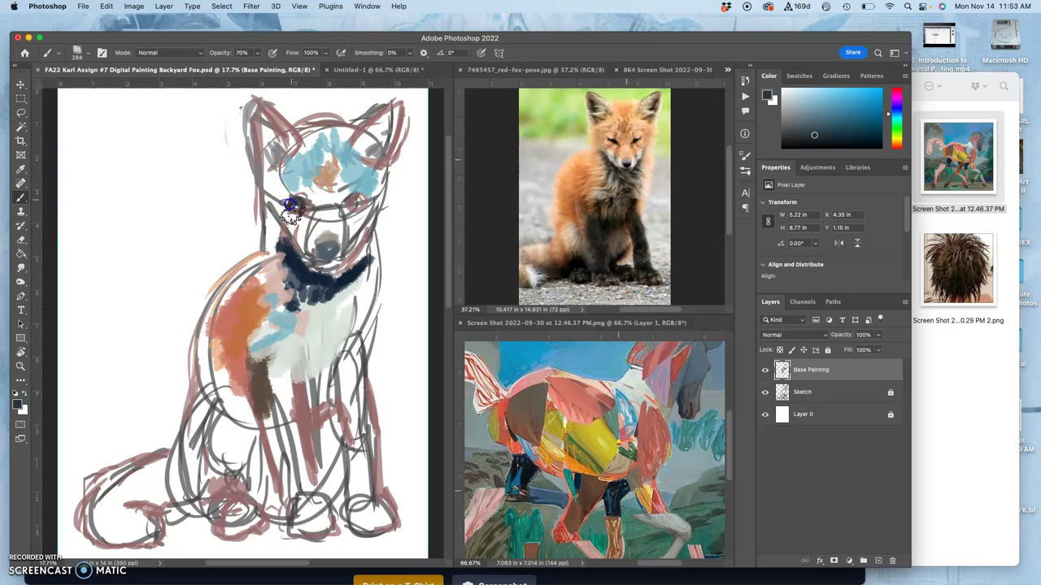
drag(353, 202, 351, 208)
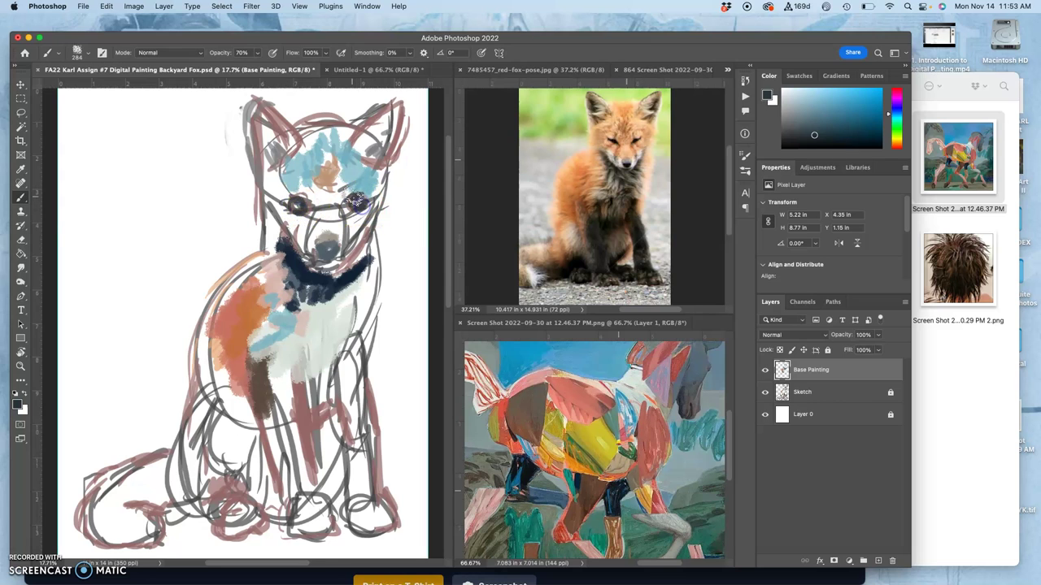
Fill the fox's face with peach, and add orange sampled from the fox photo along the upper back and the sides of the muzzle.
mouse_move(333, 221)
mouse_down()
mouse_move(324, 223)
mouse_move(327, 203)
mouse_move(336, 233)
mouse_move(324, 191)
mouse_move(340, 192)
mouse_move(359, 153)
mouse_move(302, 195)
mouse_move(277, 192)
mouse_move(276, 230)
mouse_move(271, 195)
mouse_move(268, 231)
mouse_move(299, 235)
mouse_up()
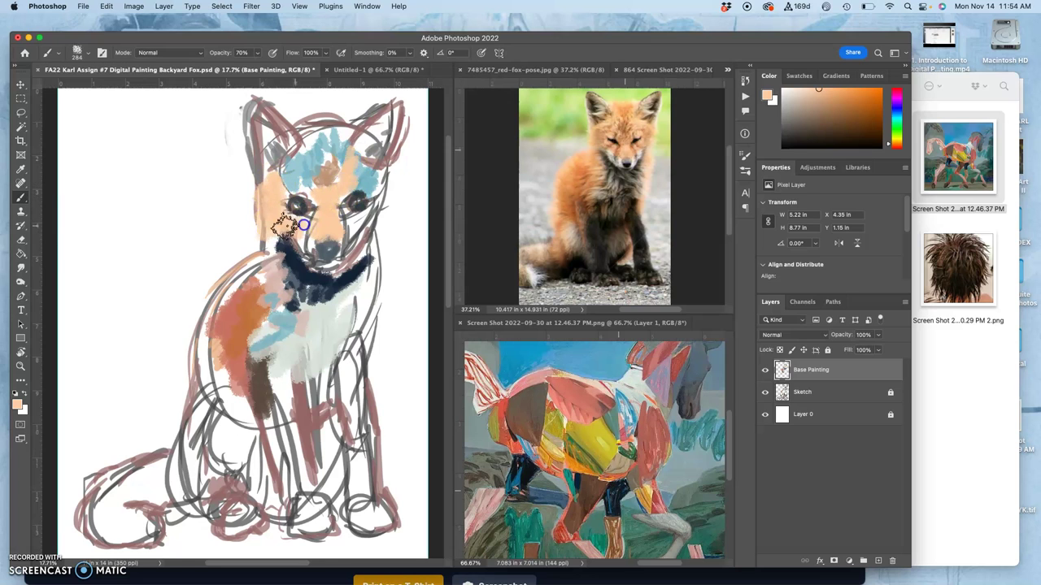
click(631, 171)
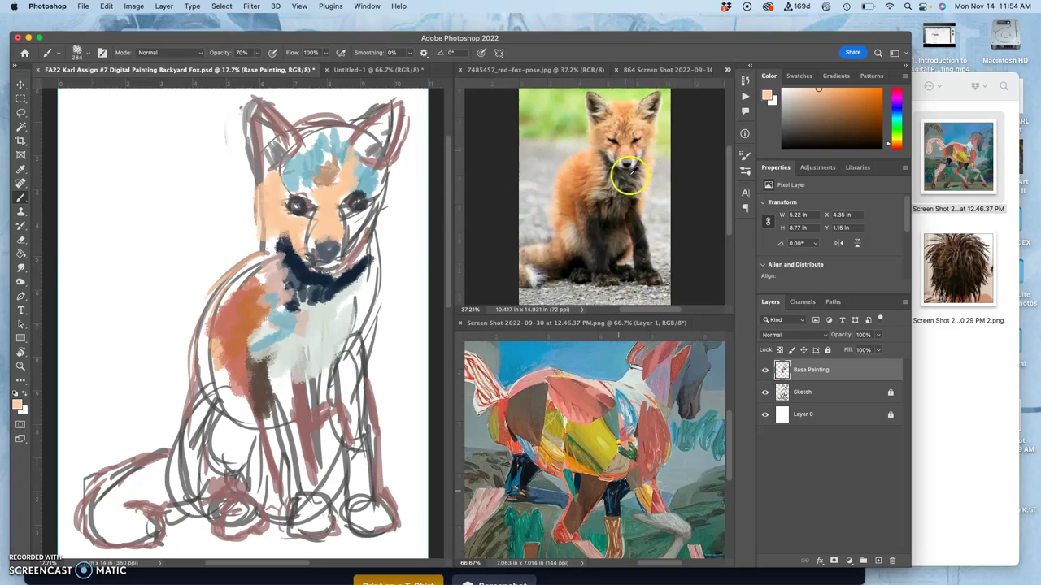
alt+click(577, 170)
mouse_move(263, 260)
mouse_down()
mouse_move(267, 288)
mouse_move(283, 220)
mouse_move(267, 228)
mouse_move(279, 259)
mouse_move(277, 235)
mouse_move(266, 248)
mouse_move(283, 285)
mouse_up()
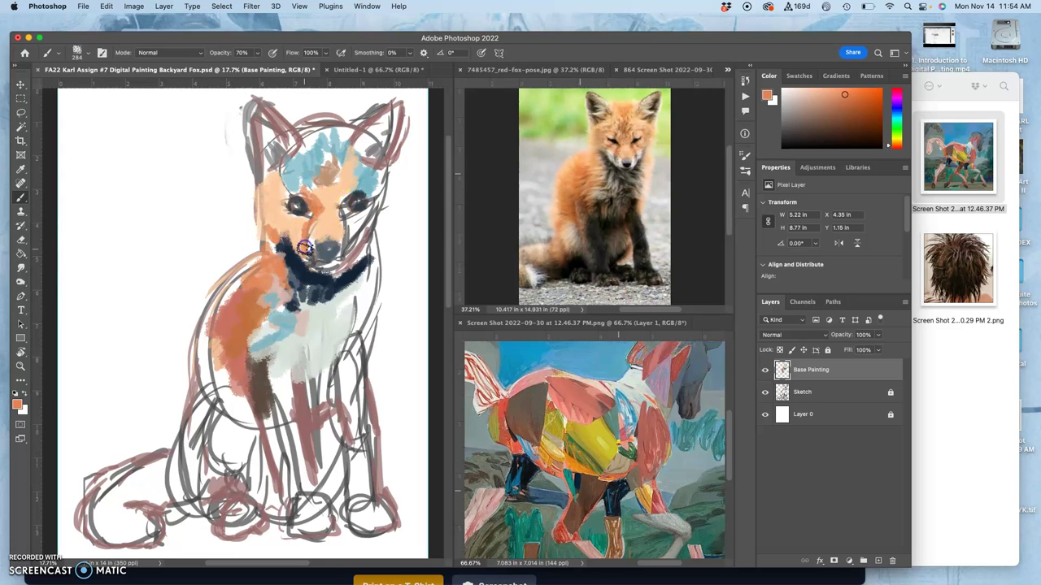
drag(347, 227, 347, 248)
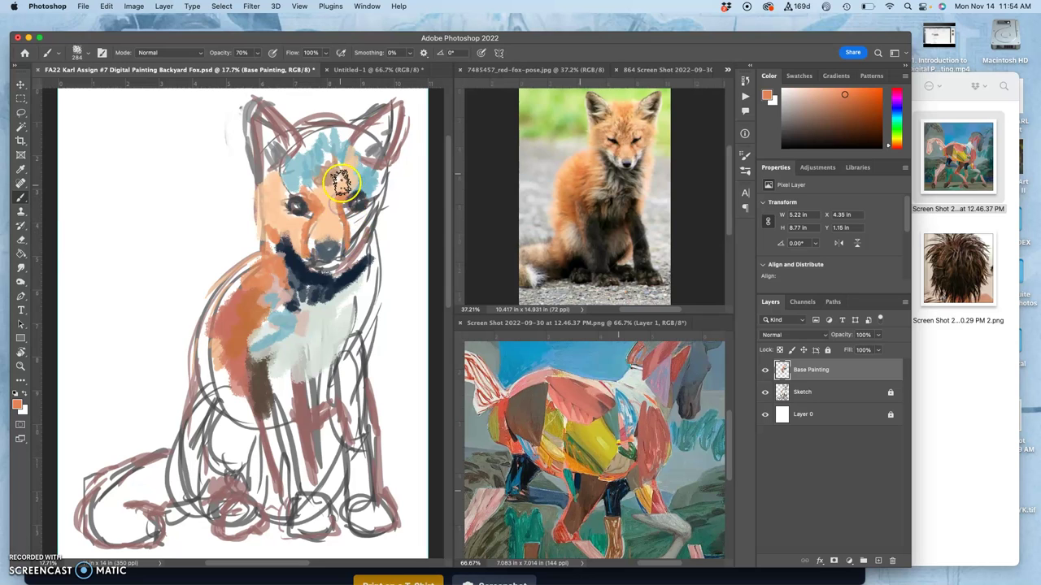
Dab dark strokes sampled from the eye above the brow, and paint the inner ears dark navy sampled from the neck.
alt+click(358, 198)
mouse_move(341, 176)
mouse_down()
mouse_move(379, 175)
mouse_move(372, 189)
mouse_move(378, 144)
mouse_up()
click(374, 176)
alt+click(321, 279)
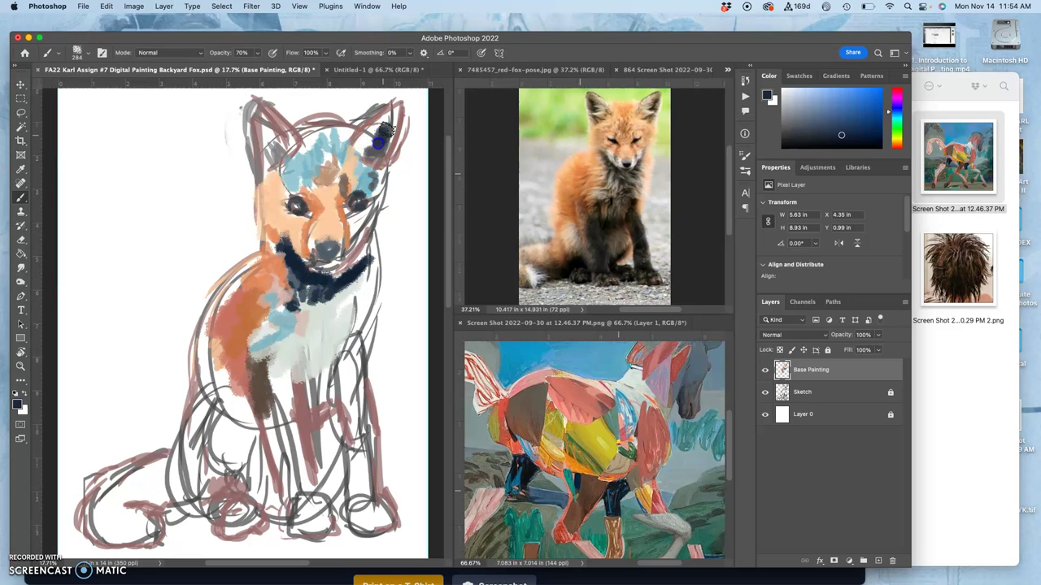
drag(264, 151, 262, 138)
drag(268, 165, 266, 169)
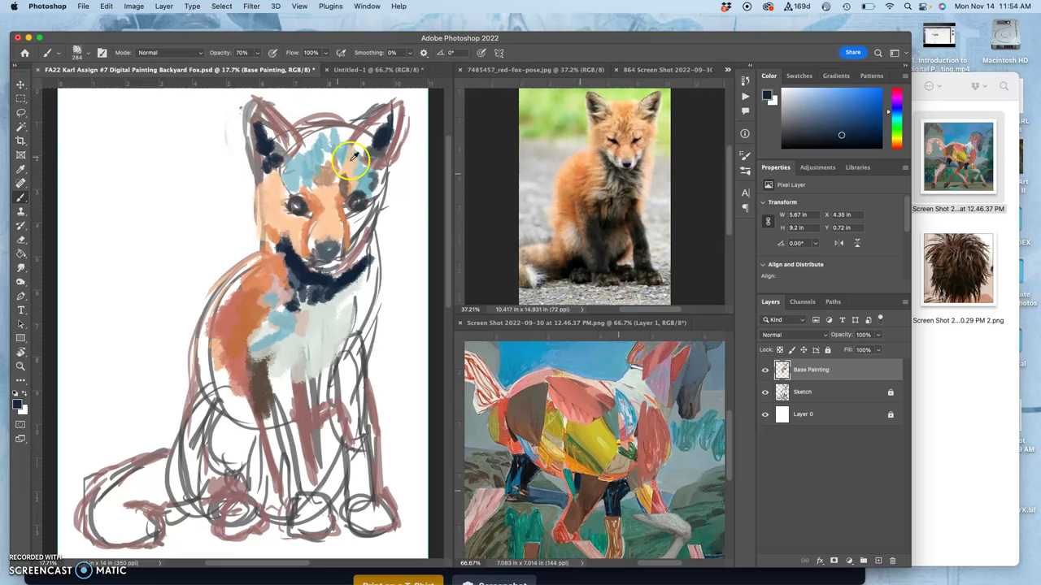
Paint the fox's ears pale grey-green and add mustard yellow strokes around the forehead, both sampled from the horse painting.
alt+click(599, 107)
alt+click(640, 398)
drag(345, 129, 271, 122)
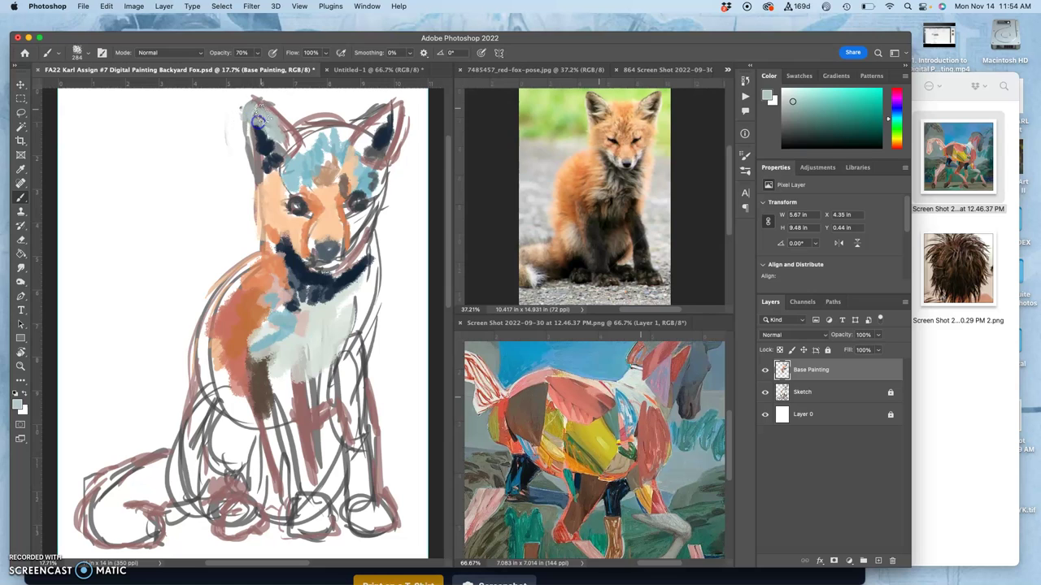
drag(321, 146, 358, 148)
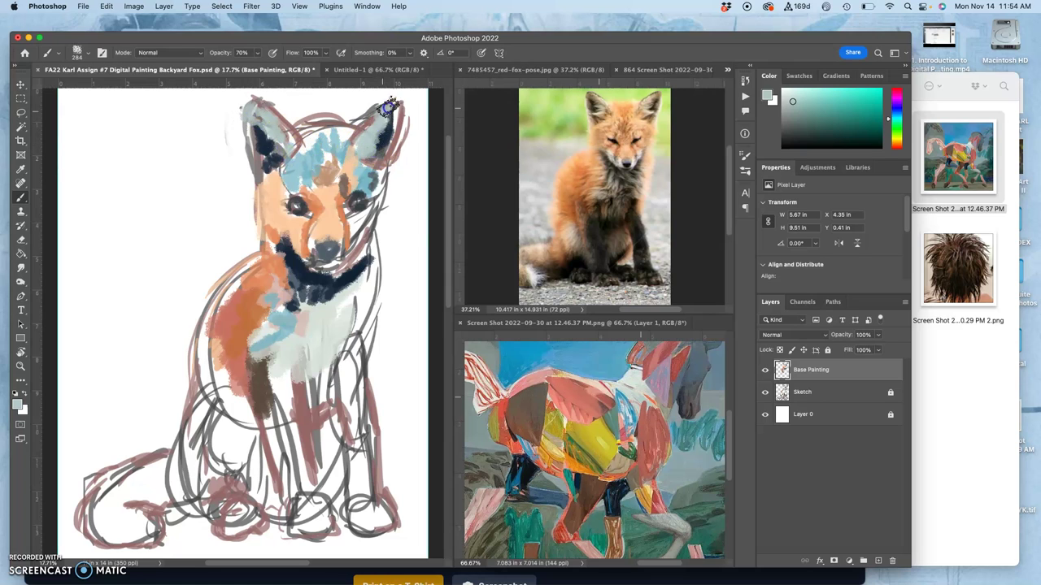
alt+click(582, 422)
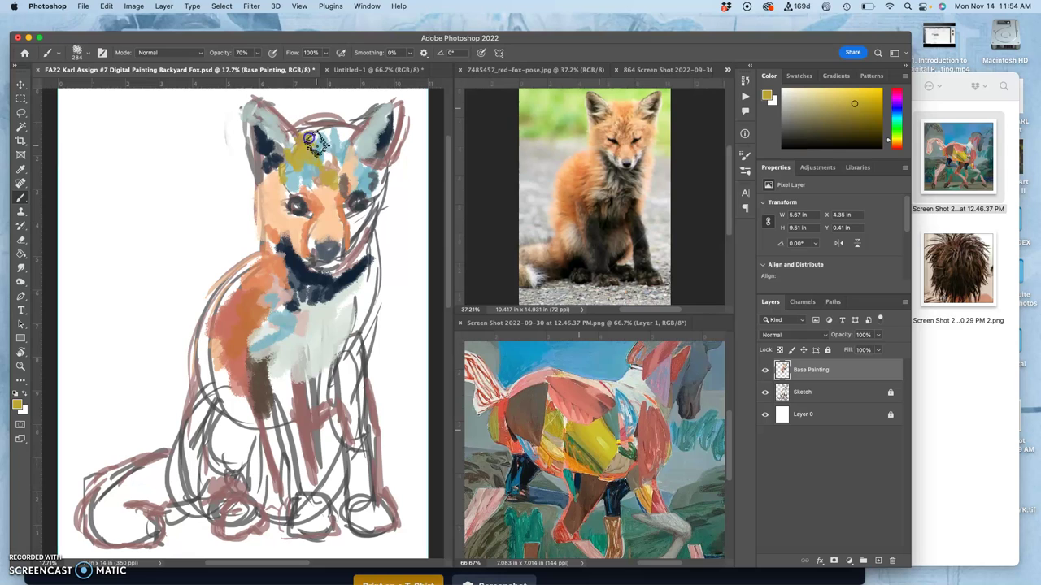
mouse_move(319, 130)
mouse_down()
mouse_move(360, 125)
mouse_move(358, 151)
mouse_up()
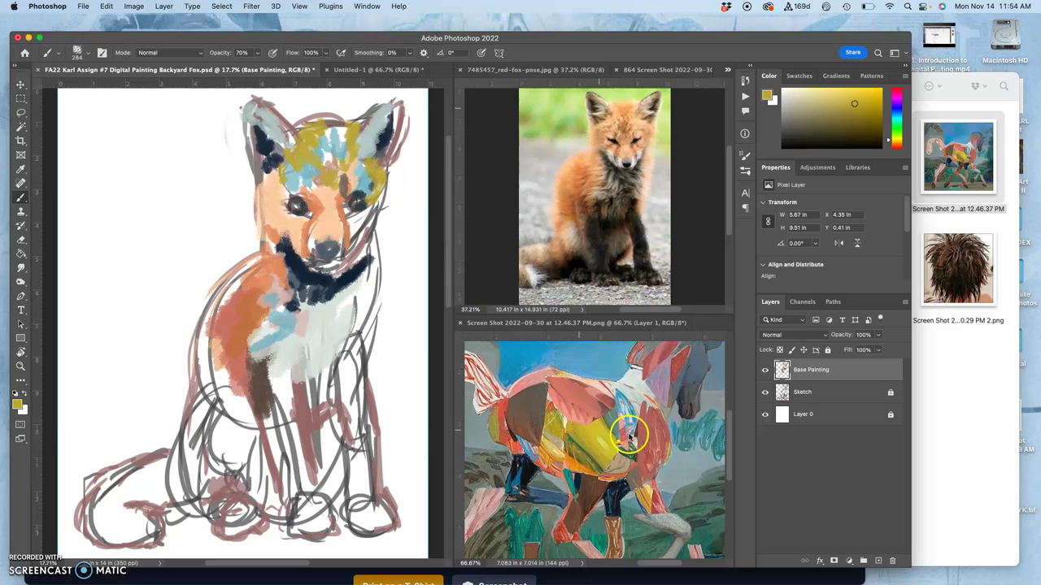
Sample green and coral red from the horse painting, adding green to the fox's cheek and chest and a coral band across the chest.
drag(644, 449, 631, 447)
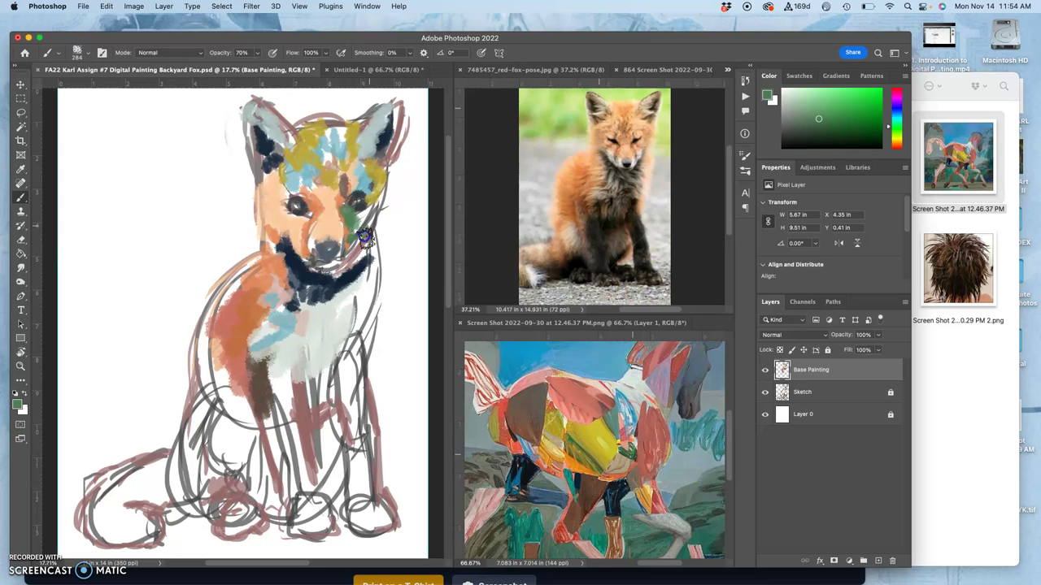
mouse_move(340, 317)
mouse_down()
mouse_move(312, 307)
mouse_move(301, 327)
mouse_move(325, 328)
mouse_move(361, 274)
mouse_move(343, 346)
mouse_move(308, 373)
mouse_move(317, 411)
mouse_up()
alt+click(518, 453)
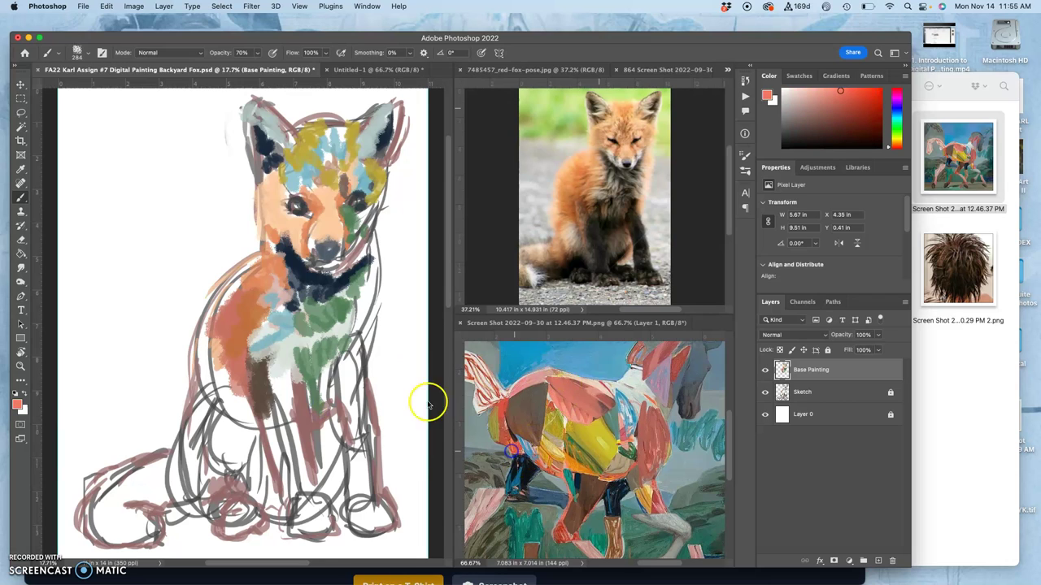
mouse_move(341, 336)
mouse_down()
mouse_move(327, 322)
mouse_move(347, 348)
mouse_up()
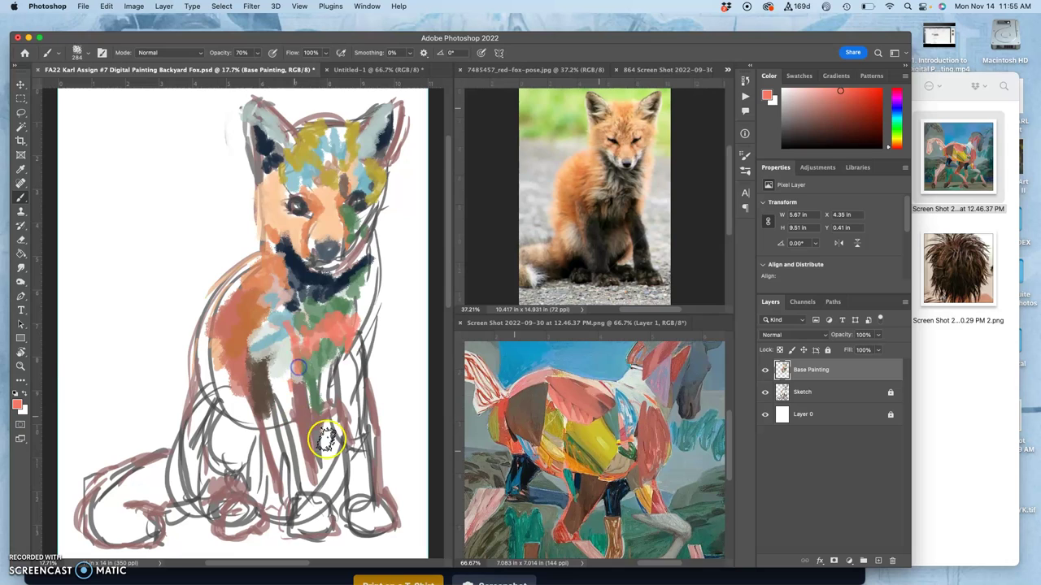
Sample pale lavender-grey and bright orange from the horse painting, adding the grey down the front leg and the orange on the haunch.
alt+click(631, 415)
drag(289, 351, 279, 409)
alt+click(566, 448)
alt+click(575, 457)
drag(218, 431, 213, 387)
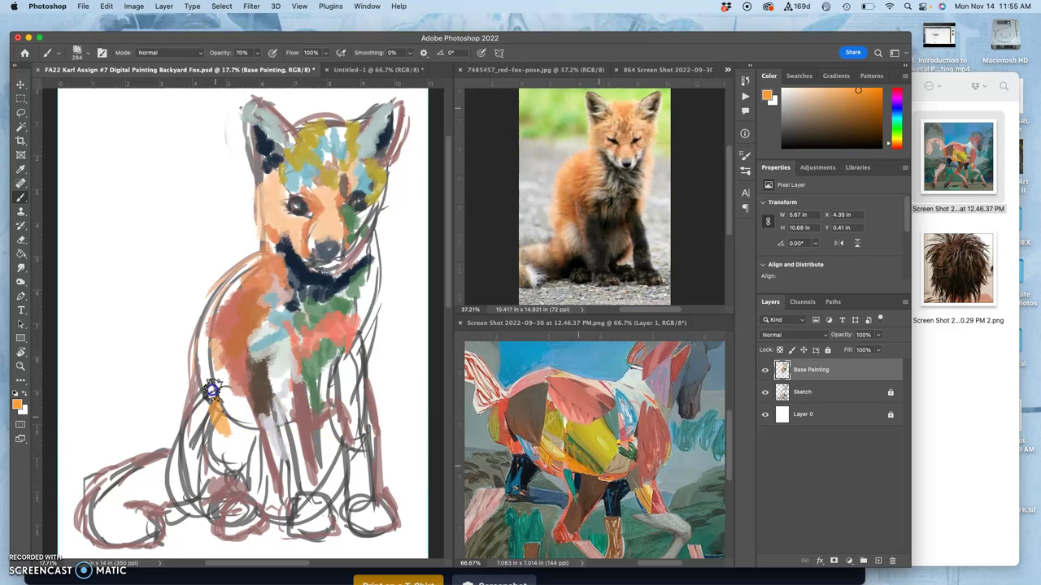
Paint brown sampled from the fox photo down the hind leg and along the side of the face, and touch up the cheek with orange.
alt+click(561, 253)
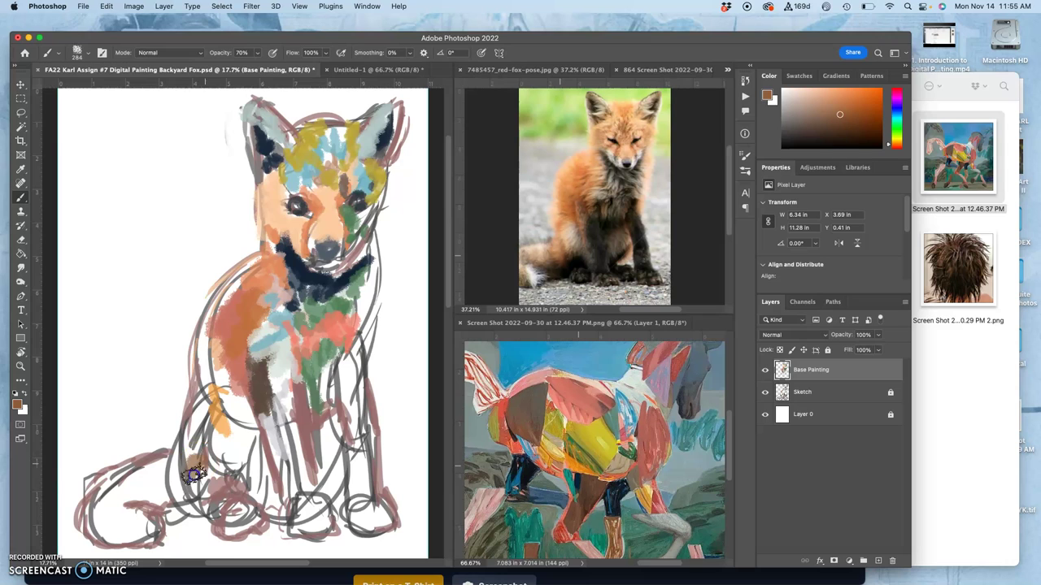
mouse_move(186, 419)
mouse_down()
mouse_move(203, 421)
mouse_move(199, 373)
mouse_up()
mouse_move(279, 206)
mouse_down()
mouse_move(317, 219)
mouse_move(335, 209)
mouse_move(304, 249)
mouse_up()
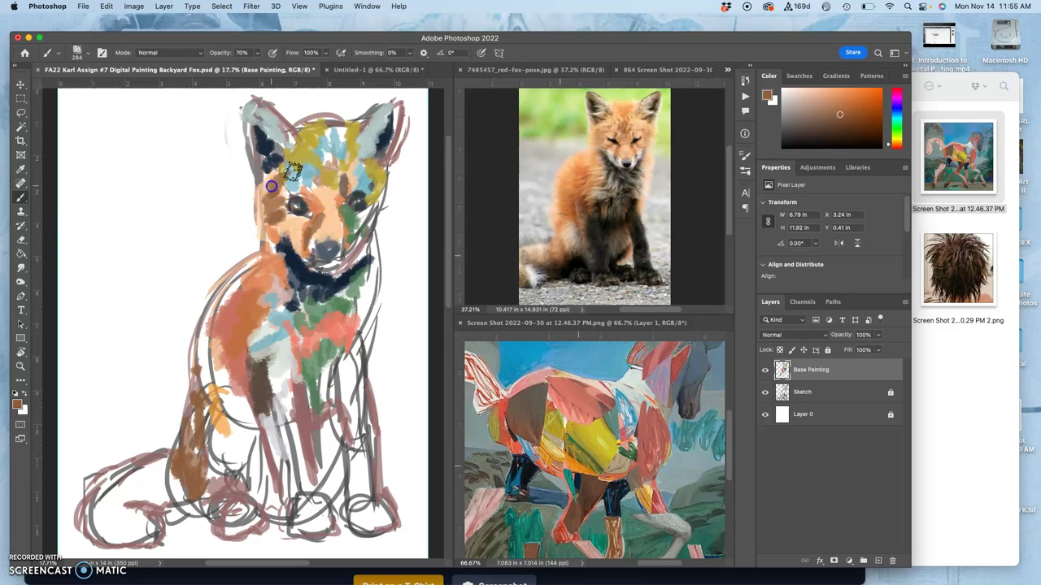
alt+click(315, 201)
drag(283, 236, 294, 244)
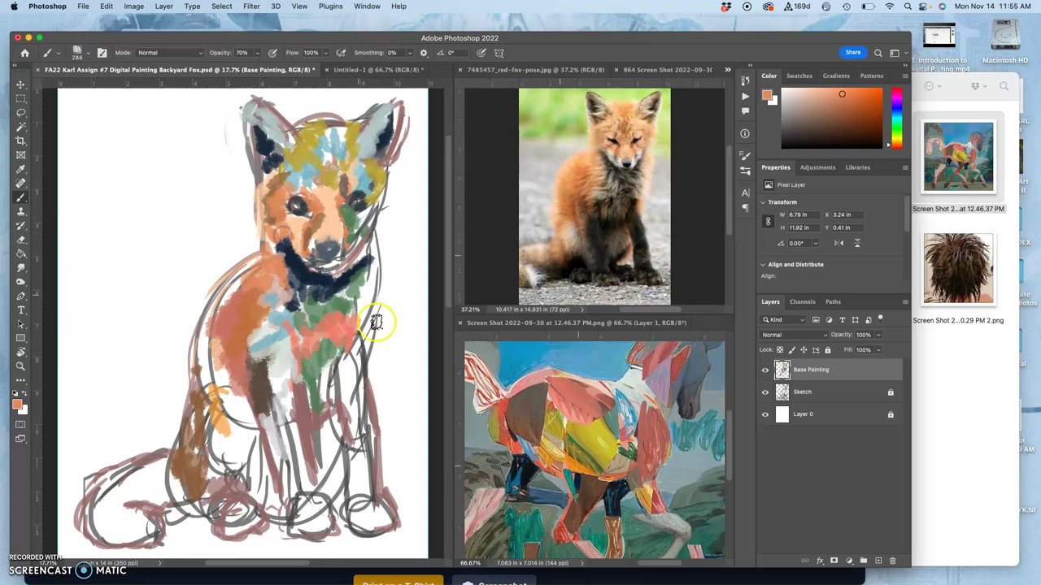
Start a column of colour swatches in the blank area beside the fox with blue, red and olive sampled from the horse painting.
alt+click(633, 420)
mouse_move(135, 142)
mouse_down()
mouse_move(121, 129)
mouse_move(115, 150)
mouse_move(148, 130)
mouse_up()
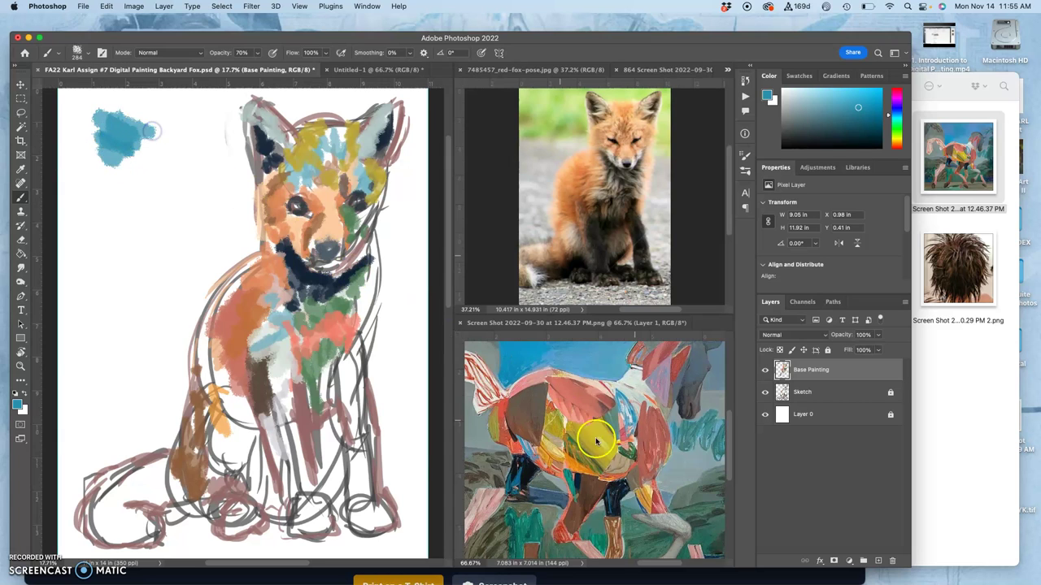
alt+click(499, 413)
mouse_move(102, 195)
mouse_down()
mouse_move(91, 170)
mouse_move(114, 192)
mouse_move(115, 167)
mouse_move(123, 170)
mouse_move(96, 179)
mouse_up()
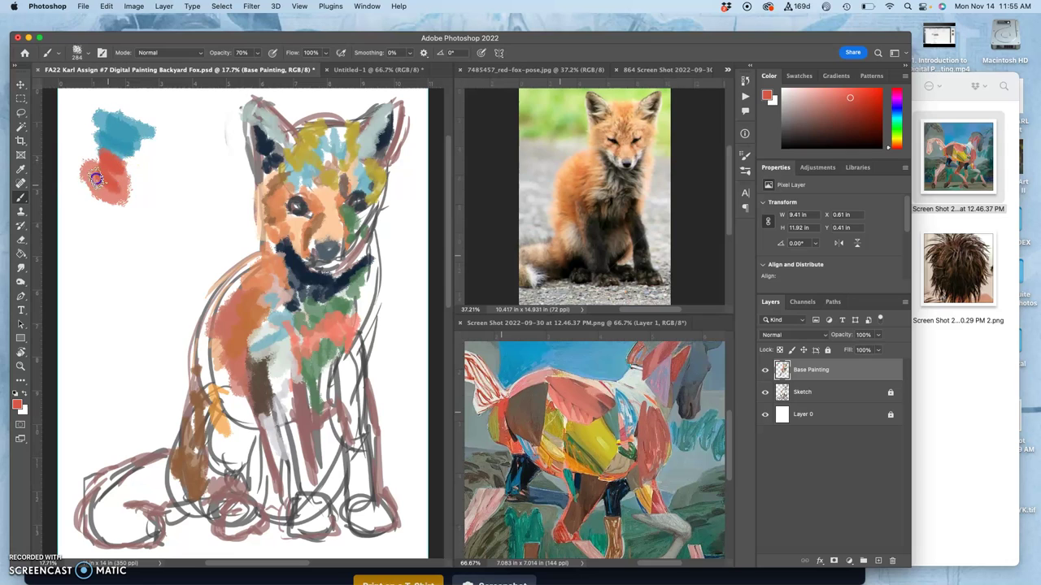
alt+click(560, 430)
mouse_move(86, 213)
mouse_down()
mouse_move(113, 235)
mouse_move(125, 227)
mouse_move(113, 204)
mouse_move(125, 215)
mouse_move(99, 238)
mouse_move(103, 248)
mouse_move(86, 245)
mouse_move(112, 295)
mouse_move(94, 262)
mouse_up()
Extend the swatch column below the olive with cream, coral and orange sampled from the horse painting.
alt+click(568, 449)
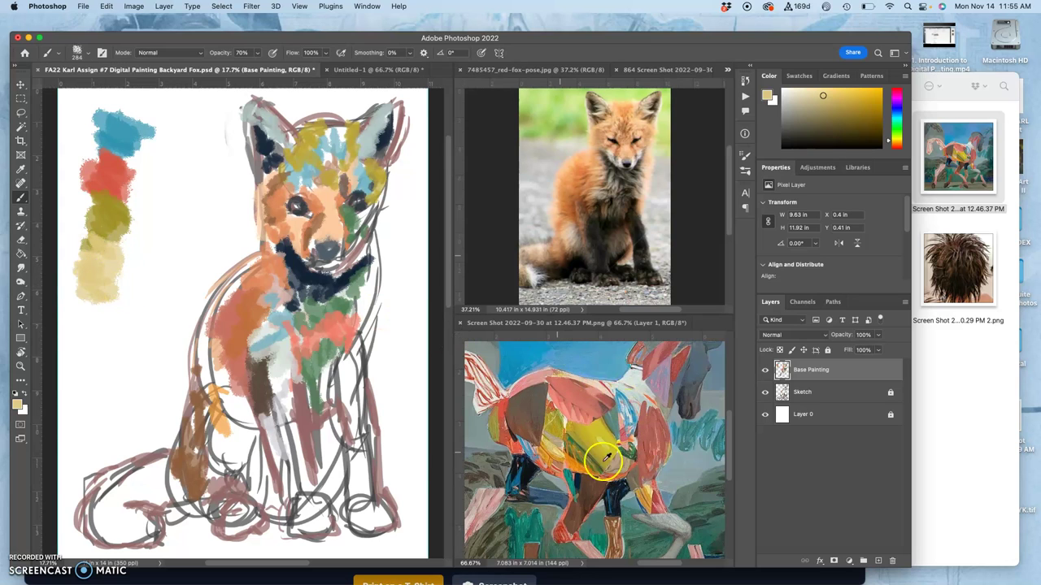
alt+click(514, 446)
mouse_move(89, 268)
mouse_down()
mouse_move(104, 314)
mouse_move(106, 283)
mouse_move(117, 303)
mouse_move(99, 296)
mouse_move(118, 306)
mouse_move(101, 335)
mouse_up()
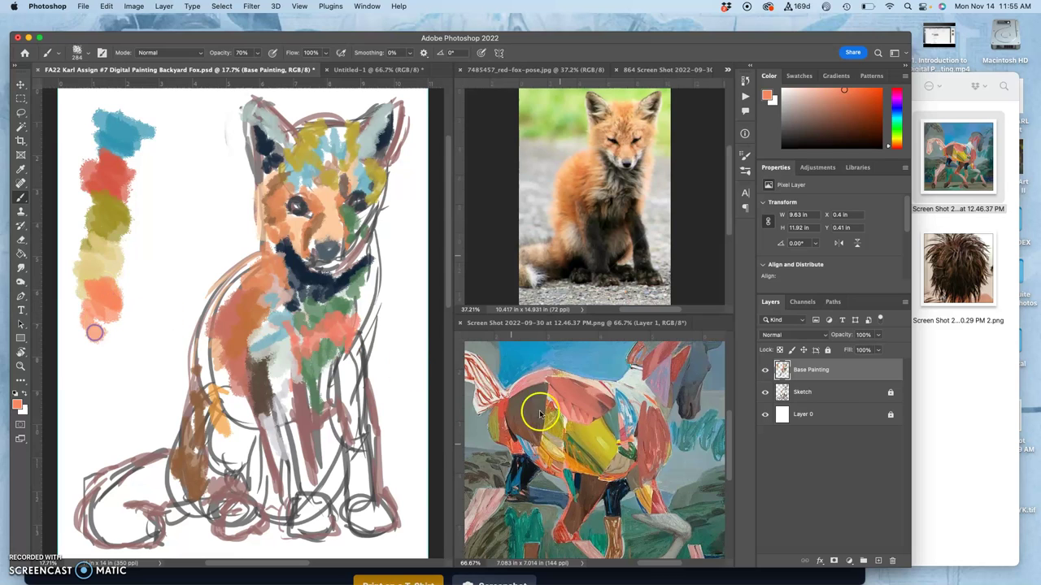
alt+click(583, 472)
mouse_move(114, 286)
mouse_down()
mouse_move(102, 300)
mouse_move(119, 320)
mouse_up()
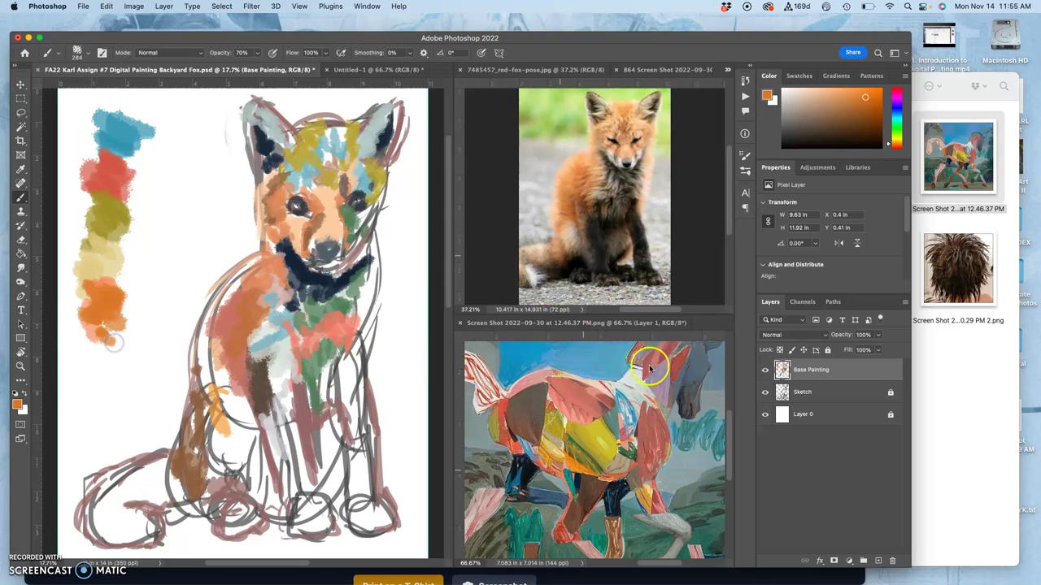
Add dark brown, mauve-grey and teal swatches sampled from the horse painting to the end of the column.
alt+click(594, 489)
click(195, 413)
mouse_move(82, 378)
mouse_down()
mouse_move(98, 353)
mouse_move(88, 349)
mouse_move(88, 374)
mouse_move(112, 361)
mouse_up()
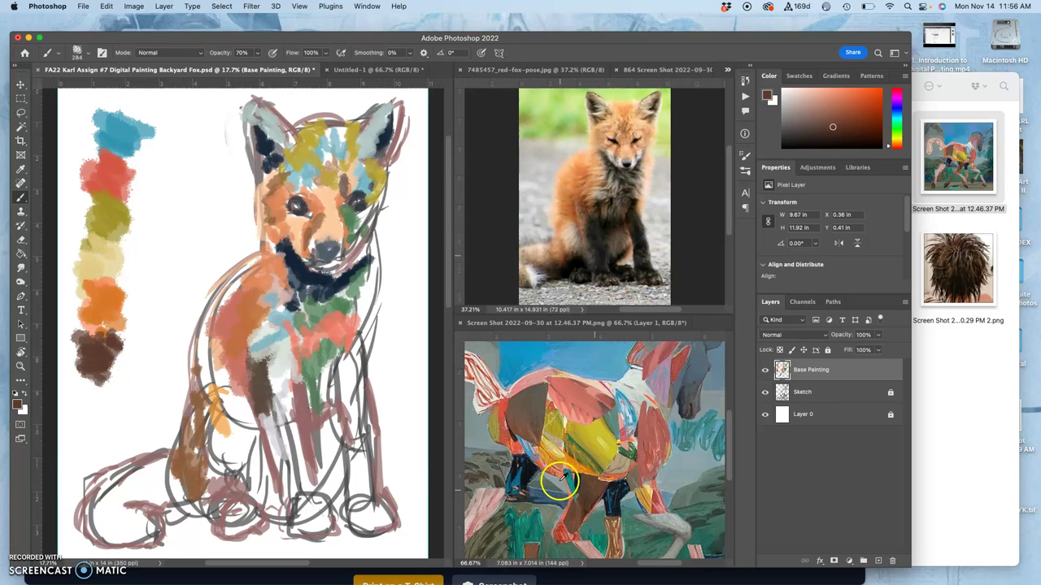
alt+click(669, 371)
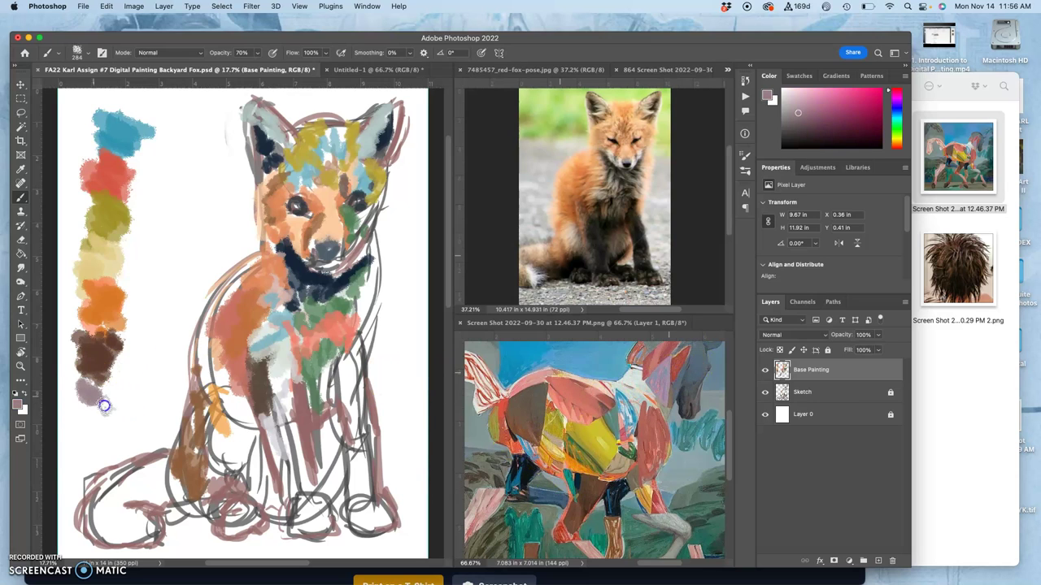
drag(106, 389, 86, 413)
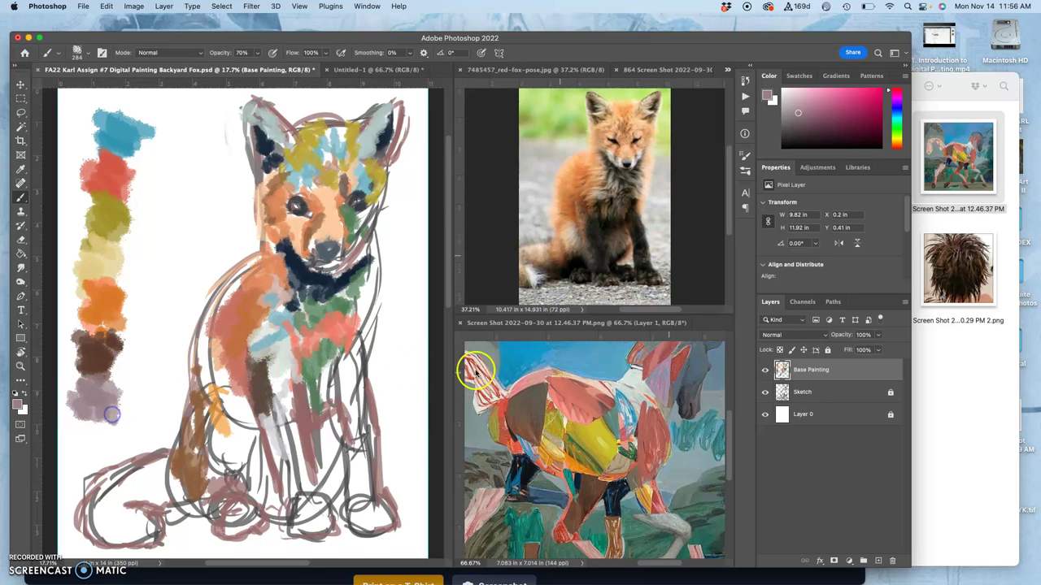
alt+click(691, 427)
mouse_move(130, 421)
mouse_down()
mouse_move(104, 444)
mouse_move(98, 418)
mouse_move(111, 434)
mouse_move(74, 448)
mouse_up()
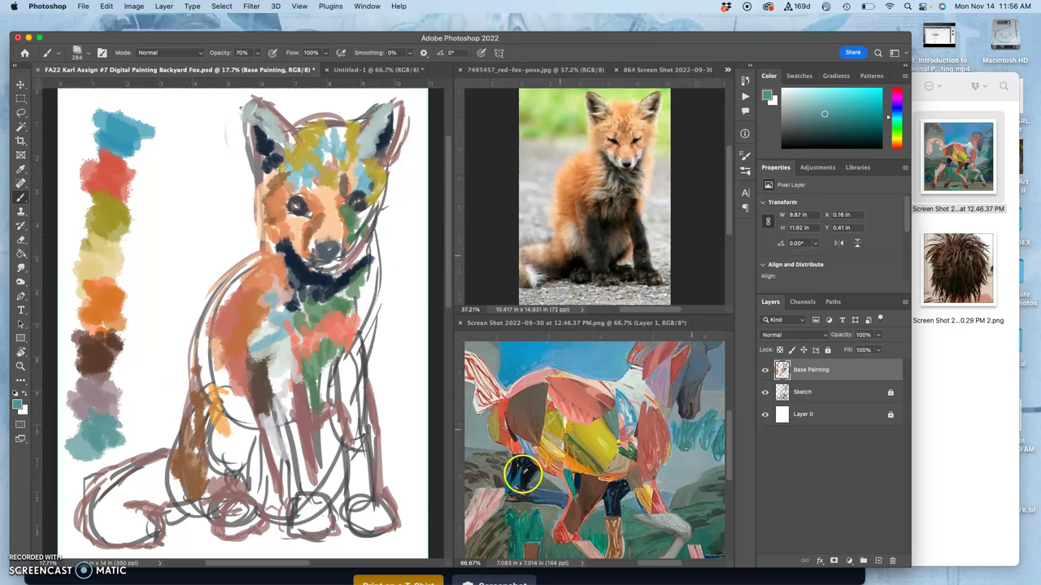
Start a second swatch column with black and pale cream sampled from the horse painting.
alt+click(516, 476)
mouse_move(162, 214)
mouse_down()
mouse_move(144, 192)
mouse_move(147, 220)
mouse_move(152, 173)
mouse_move(162, 173)
mouse_move(146, 202)
mouse_move(160, 175)
mouse_move(164, 202)
mouse_up()
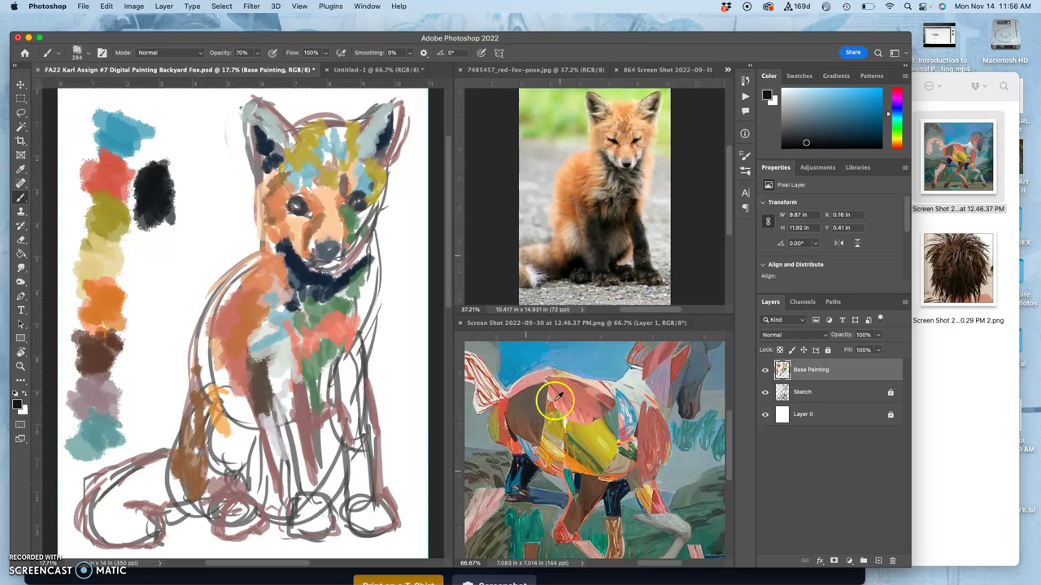
alt+click(567, 421)
mouse_move(142, 270)
mouse_down()
mouse_move(150, 256)
mouse_move(159, 293)
mouse_move(136, 258)
mouse_move(142, 270)
mouse_up()
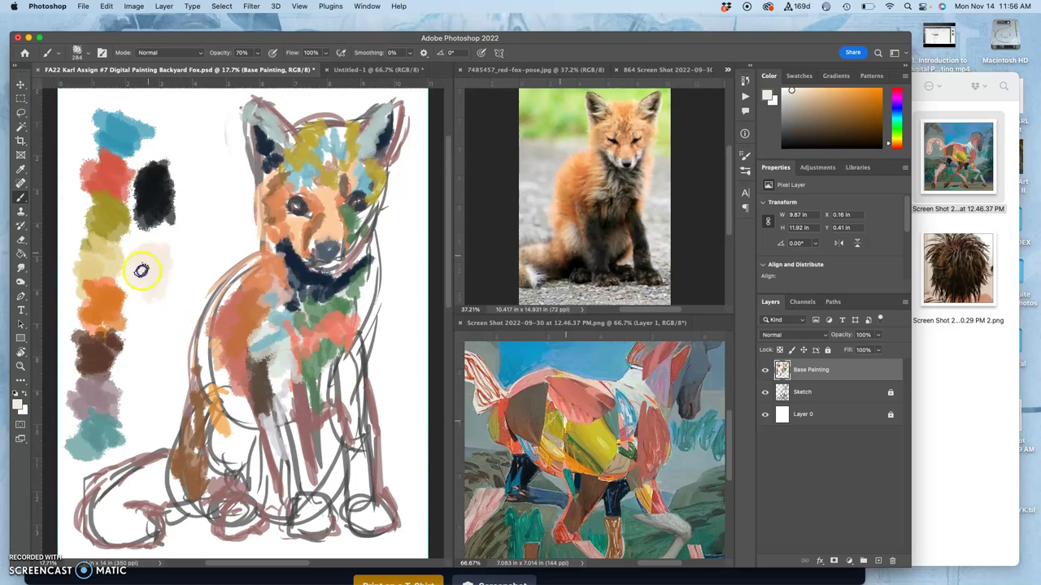
Blend the black and pale cream swatches where they meet, adding a band of mixed greys between them.
alt+click(163, 203)
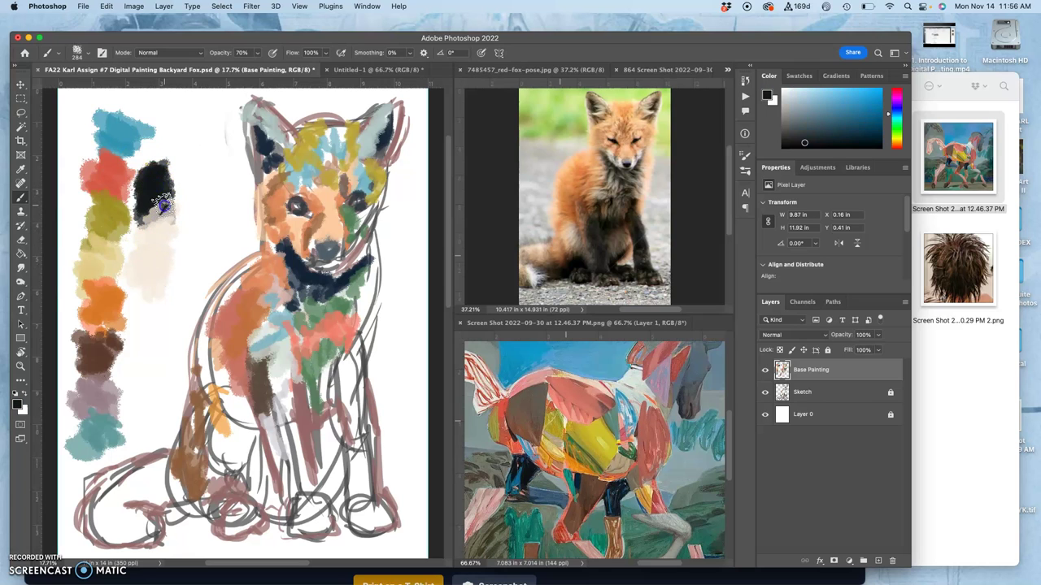
drag(152, 218, 152, 204)
alt+click(181, 226)
mouse_move(154, 191)
mouse_down()
mouse_move(166, 227)
mouse_move(146, 234)
mouse_move(167, 210)
mouse_move(160, 244)
mouse_move(154, 230)
mouse_move(176, 219)
mouse_up()
alt+click(158, 244)
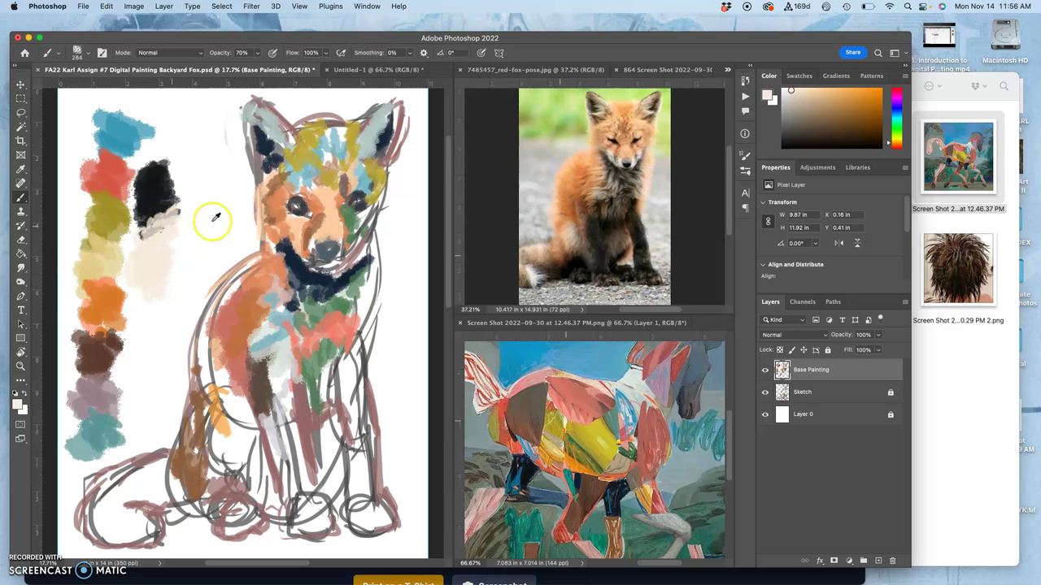
Paint the hind leg with orange sampled from the swatch column and fill its lower end with dark brown.
alt+click(279, 217)
alt+click(92, 293)
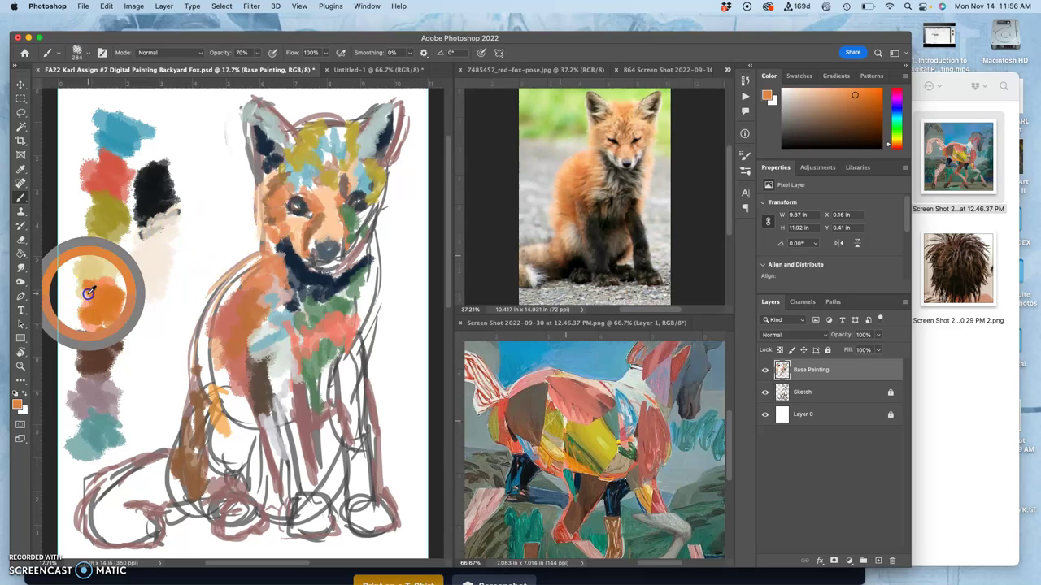
mouse_move(198, 395)
mouse_down()
mouse_move(208, 456)
mouse_move(228, 432)
mouse_move(217, 406)
mouse_move(231, 405)
mouse_move(247, 429)
mouse_move(231, 433)
mouse_move(241, 469)
mouse_move(232, 449)
mouse_move(227, 458)
mouse_move(261, 374)
mouse_up()
drag(213, 481, 234, 486)
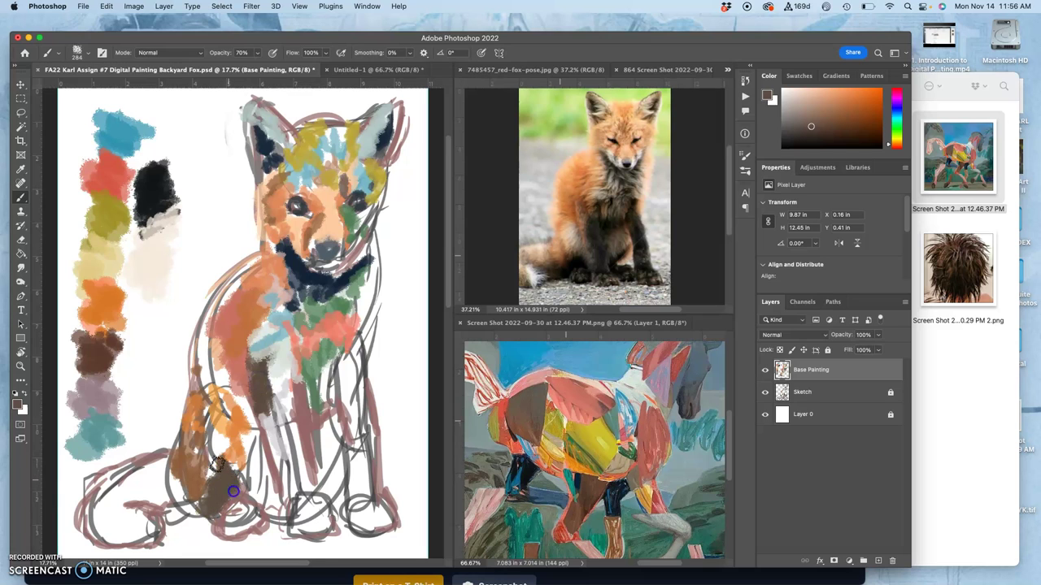
Paint navy sampled from the fox's collar on the hind leg and both front legs, and add short navy strokes across the chest.
alt+click(313, 279)
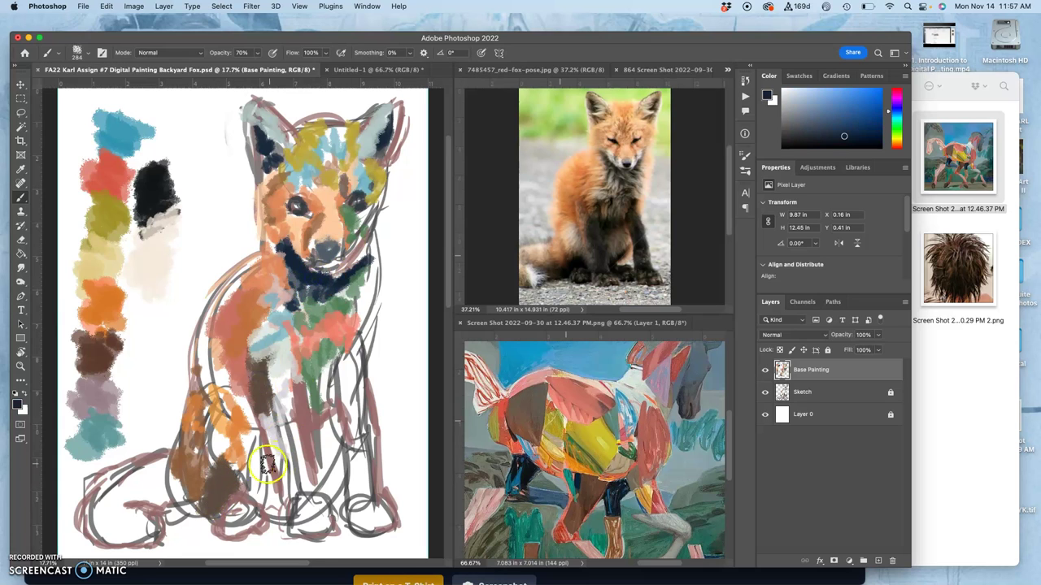
mouse_move(204, 476)
mouse_down()
mouse_move(233, 487)
mouse_move(198, 446)
mouse_move(205, 427)
mouse_move(238, 418)
mouse_move(266, 469)
mouse_up()
drag(253, 427, 266, 464)
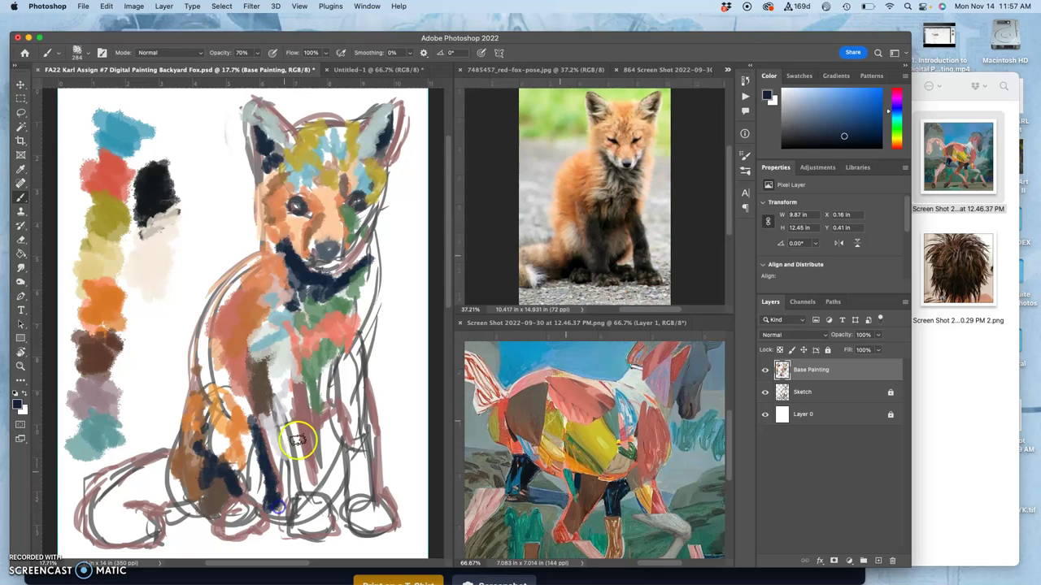
mouse_move(307, 435)
mouse_down()
mouse_move(302, 397)
mouse_move(321, 384)
mouse_move(317, 415)
mouse_up()
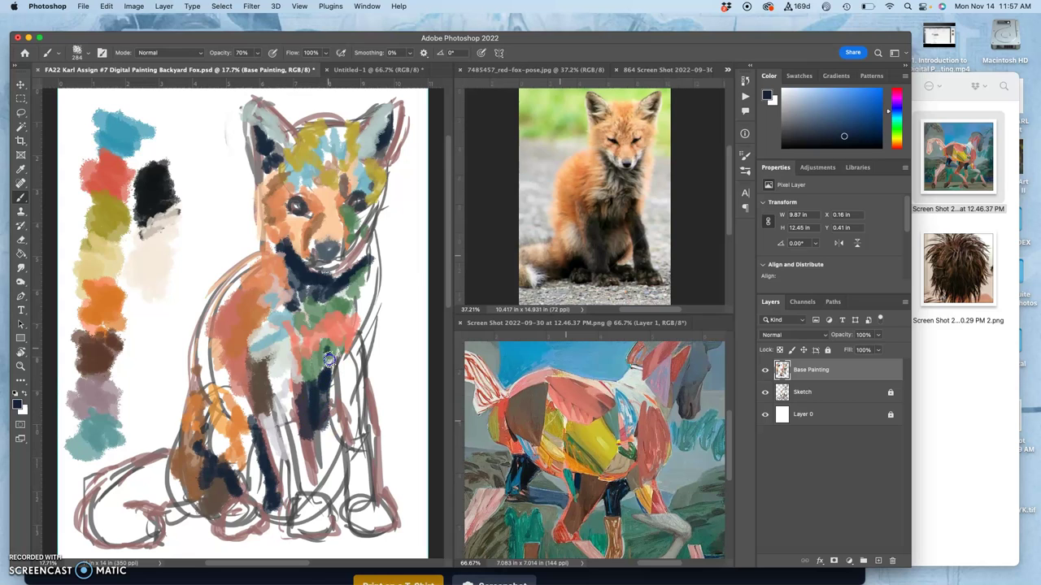
mouse_move(347, 308)
mouse_down()
mouse_move(365, 289)
mouse_move(328, 283)
mouse_move(319, 321)
mouse_move(296, 322)
mouse_move(312, 319)
mouse_move(300, 360)
mouse_move(322, 338)
mouse_move(317, 366)
mouse_up()
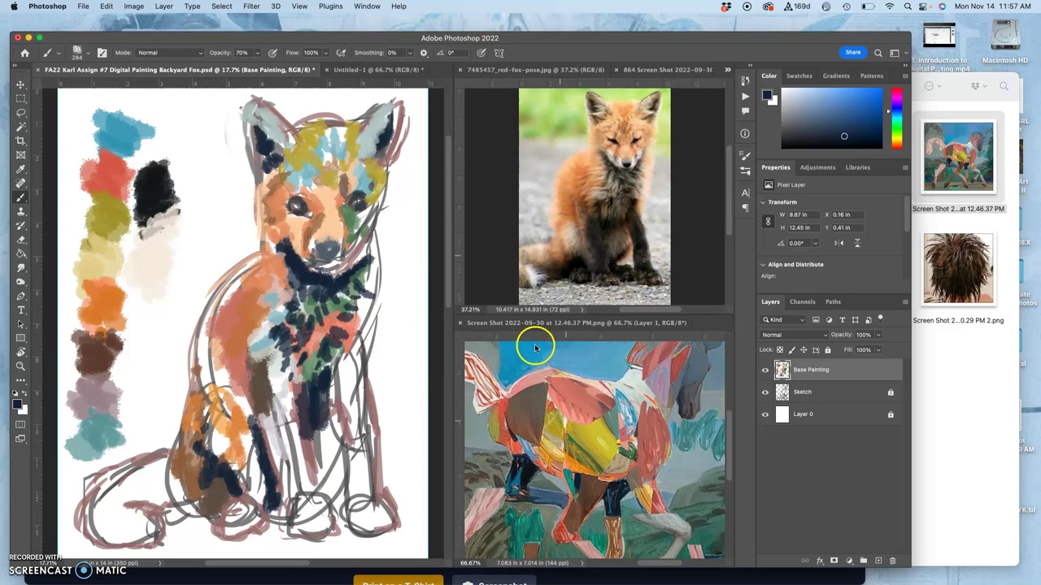
Add short light-grey fur strokes over the chest with a colour sampled from the horse painting.
alt+click(633, 380)
mouse_move(311, 333)
mouse_down()
mouse_move(291, 324)
mouse_move(271, 335)
mouse_up()
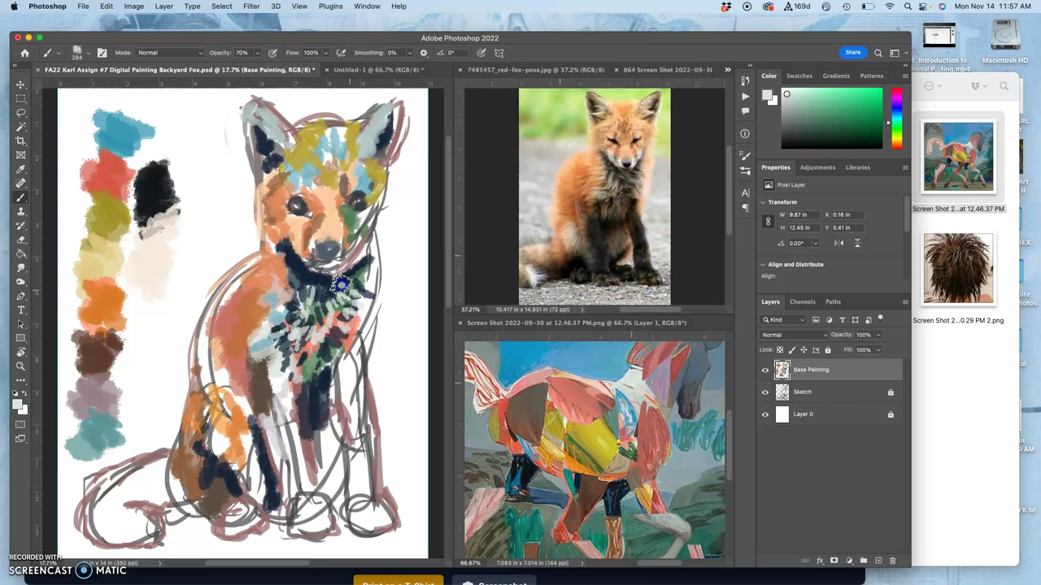
mouse_move(322, 295)
mouse_down()
mouse_move(323, 394)
mouse_move(356, 357)
mouse_move(317, 387)
mouse_move(308, 367)
mouse_move(317, 335)
mouse_move(306, 379)
mouse_move(323, 350)
mouse_move(320, 386)
mouse_up()
Fill the lower front leg beneath the navy with light orange tones sampled from the fox's face and horse painting.
alt+click(305, 376)
alt+click(332, 216)
mouse_move(341, 427)
mouse_down()
mouse_move(335, 453)
mouse_move(319, 436)
mouse_move(308, 481)
mouse_move(309, 473)
mouse_move(326, 477)
mouse_move(340, 435)
mouse_move(522, 424)
mouse_move(555, 437)
mouse_move(548, 451)
mouse_move(300, 447)
mouse_move(317, 469)
mouse_move(337, 440)
mouse_up()
alt+click(549, 455)
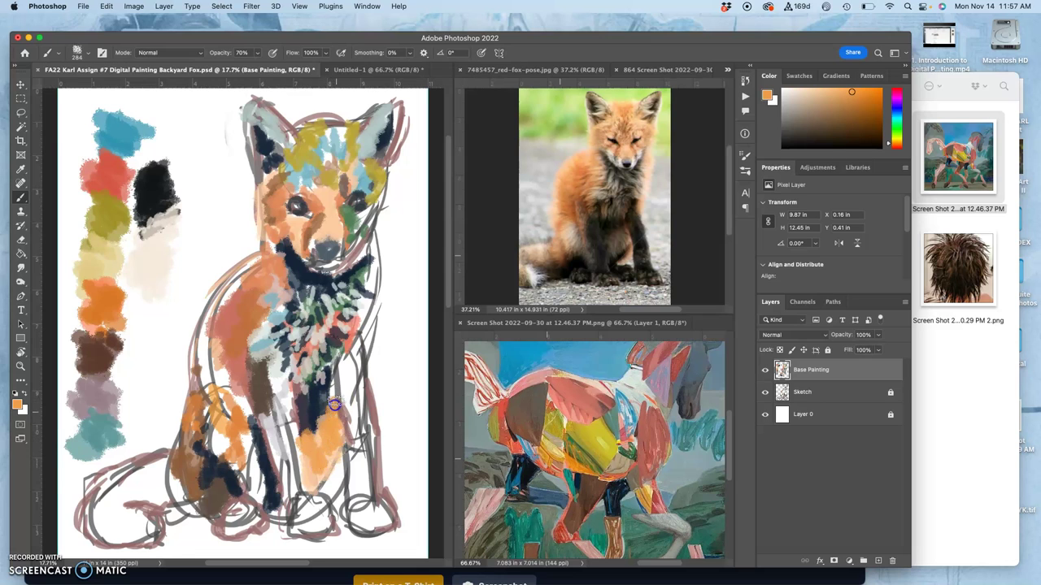
Dab pale tan sampled from the fox photo and peach sampled from the horse painting onto the hind leg.
alt+click(562, 249)
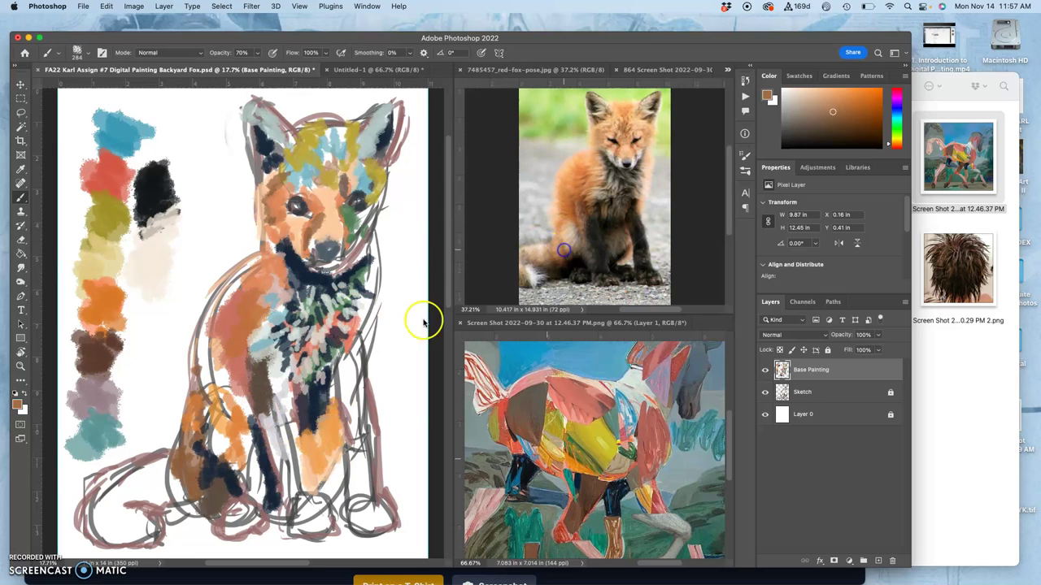
alt+click(567, 231)
mouse_move(234, 394)
mouse_down()
mouse_move(228, 437)
mouse_move(216, 422)
mouse_move(205, 458)
mouse_up()
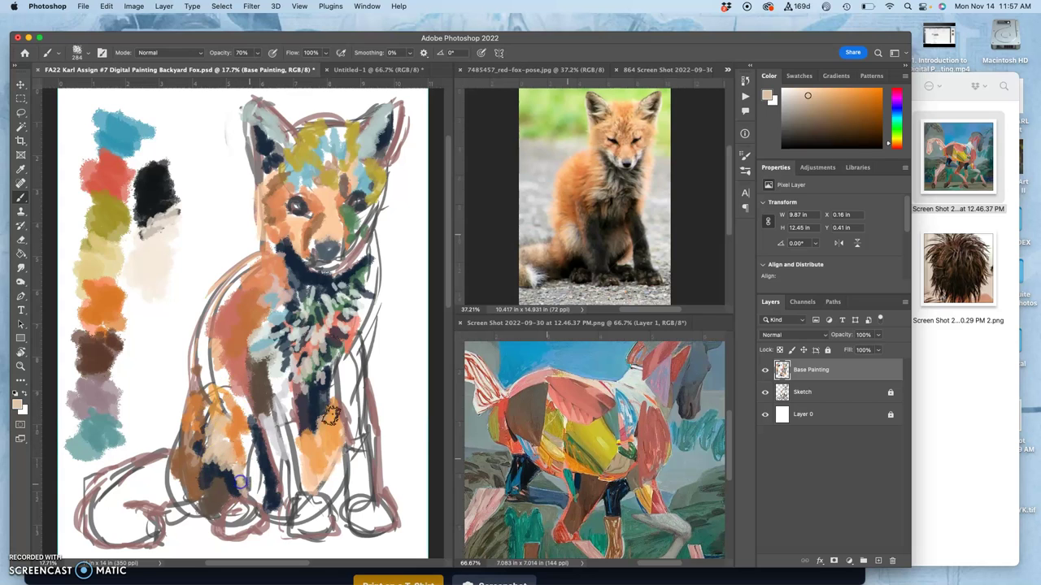
alt+click(565, 372)
drag(274, 483, 274, 461)
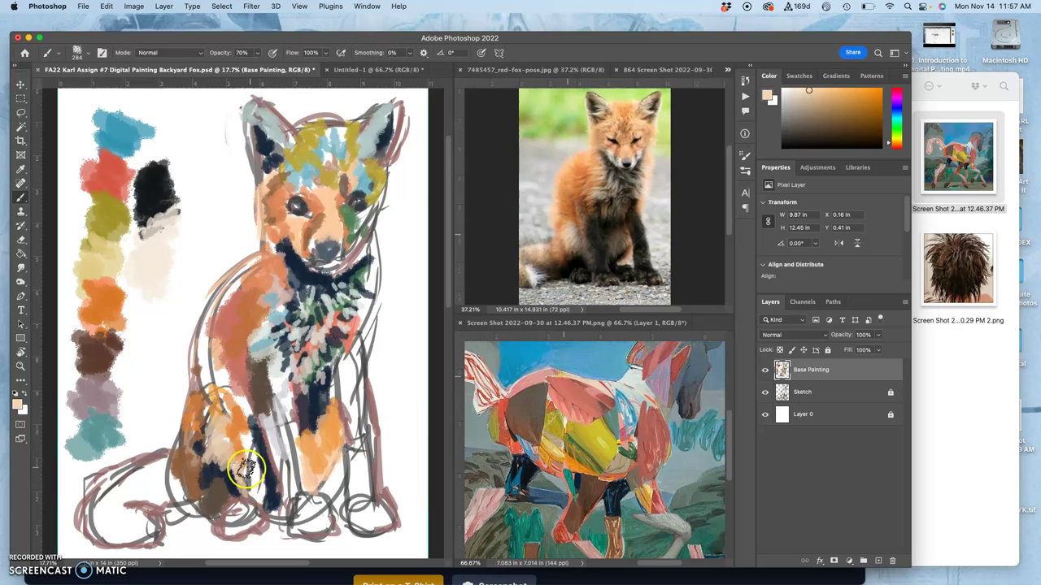
Layer navy and dark brown strokes sampled from the fox's legs over the lower hind leg.
alt+click(268, 466)
mouse_move(234, 500)
mouse_down()
mouse_move(226, 465)
mouse_move(244, 474)
mouse_up()
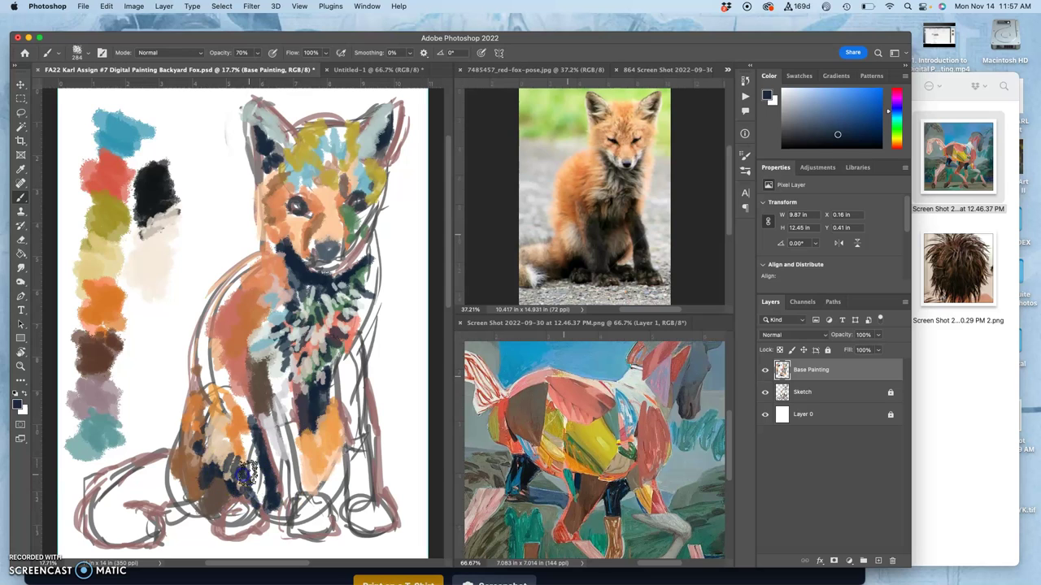
alt+click(268, 376)
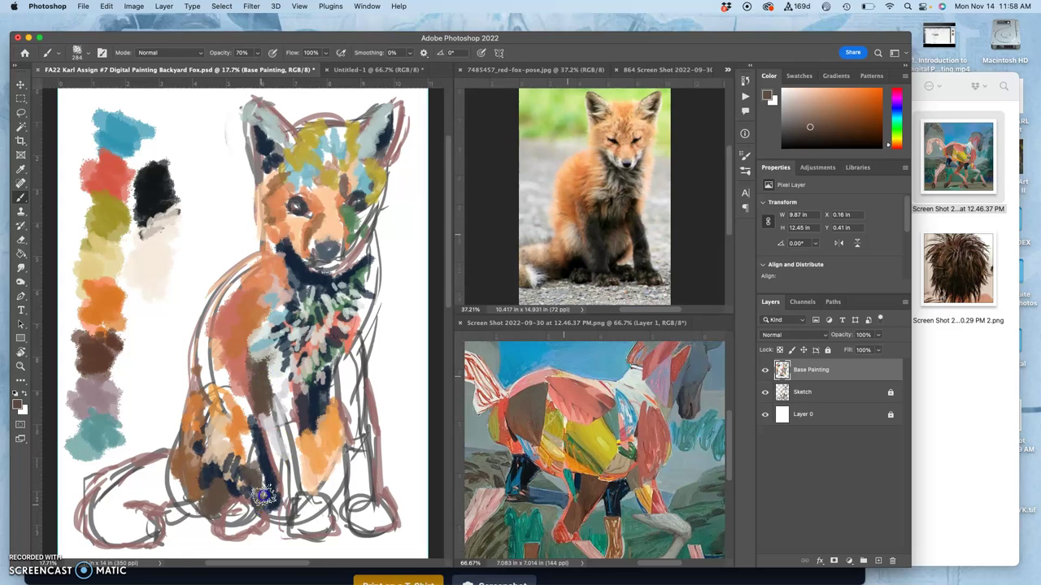
mouse_move(263, 486)
mouse_down()
mouse_move(248, 461)
mouse_move(233, 474)
mouse_move(227, 450)
mouse_move(232, 428)
mouse_move(257, 451)
mouse_move(252, 420)
mouse_up()
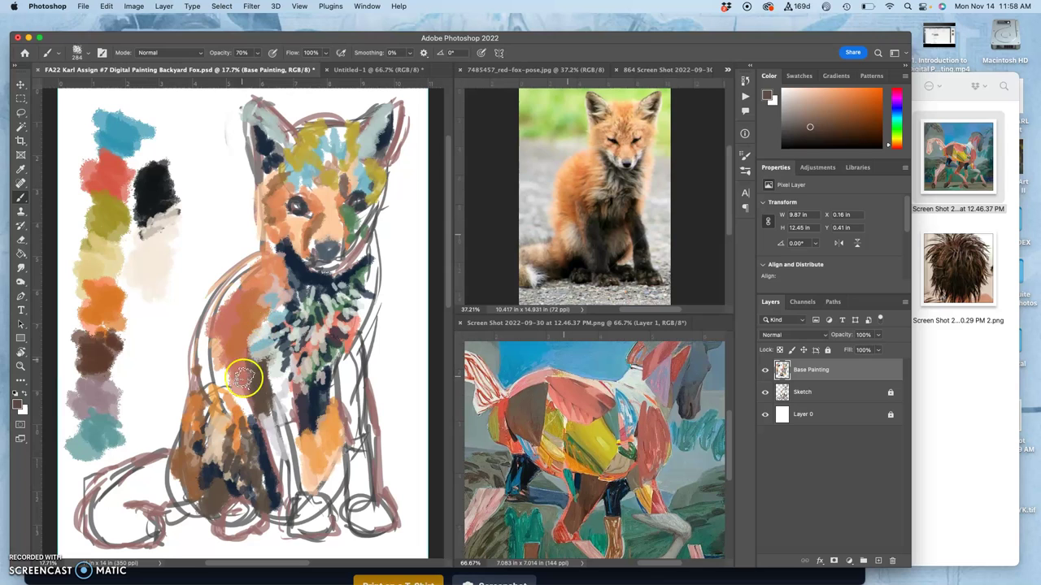
mouse_move(295, 348)
mouse_down()
mouse_move(274, 383)
mouse_move(256, 376)
mouse_move(241, 348)
mouse_move(258, 326)
mouse_move(235, 370)
mouse_up()
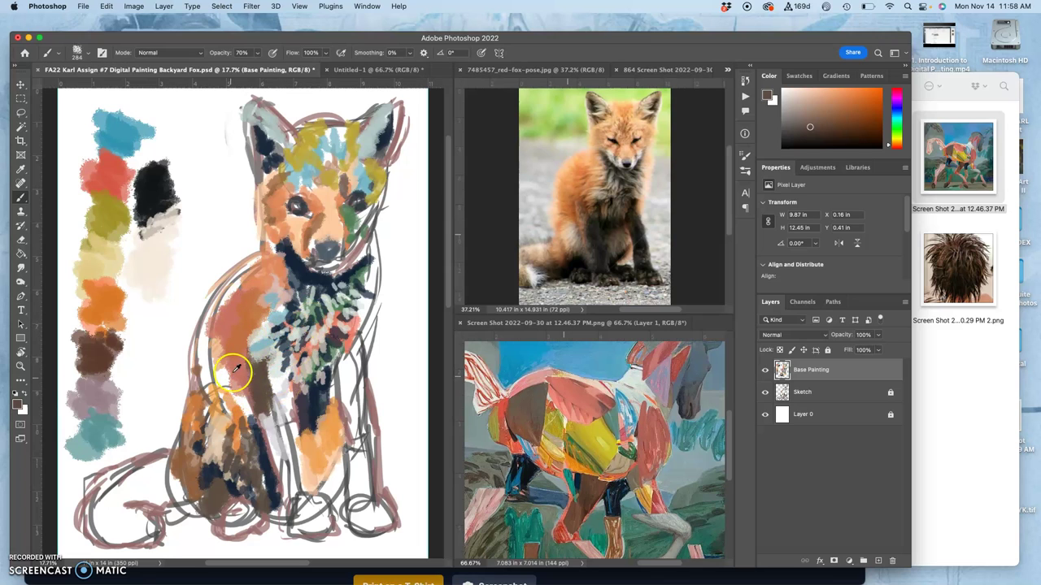
Paint rust brown sampled from the fox photo down the haunch and up along the outline of the back.
alt+click(583, 210)
mouse_move(255, 360)
mouse_down()
mouse_move(230, 385)
mouse_move(214, 370)
mouse_move(227, 403)
mouse_move(218, 360)
mouse_move(228, 407)
mouse_move(212, 368)
mouse_up()
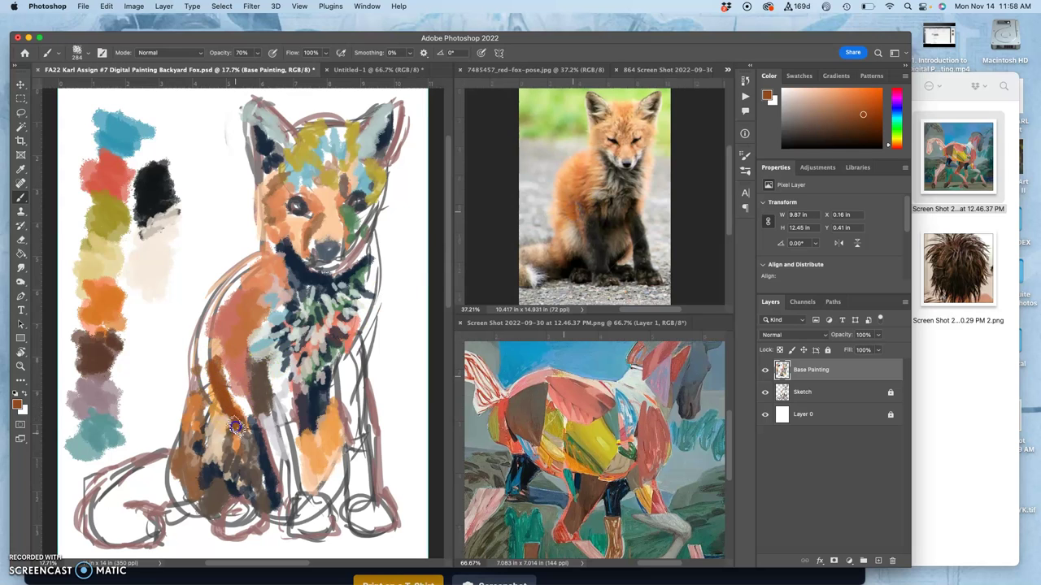
drag(209, 409, 212, 375)
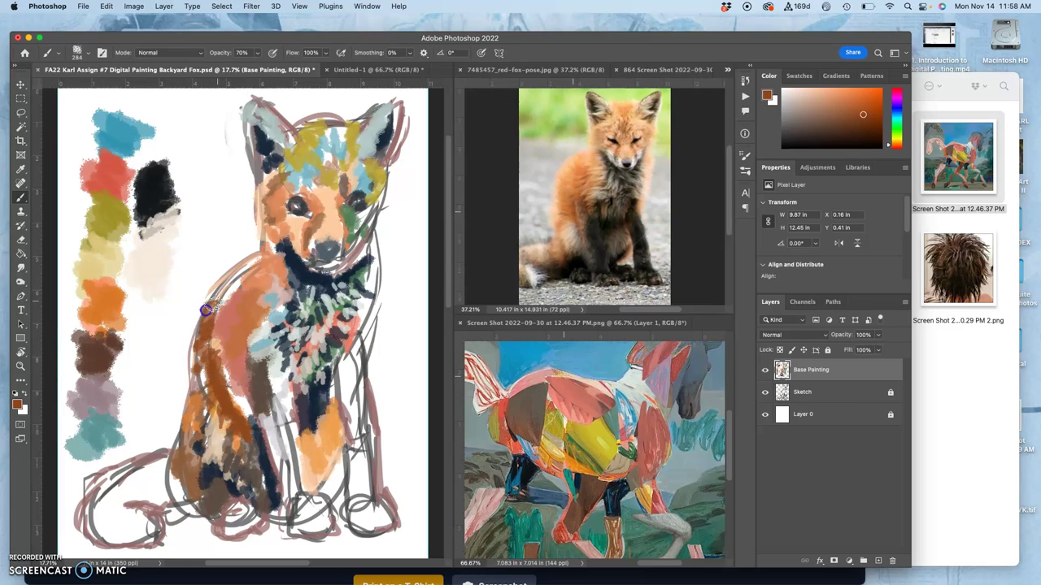
Layer light orange sampled from the front leg along the back and haunch, and sample the rust brown for the hind leg.
alt+click(329, 421)
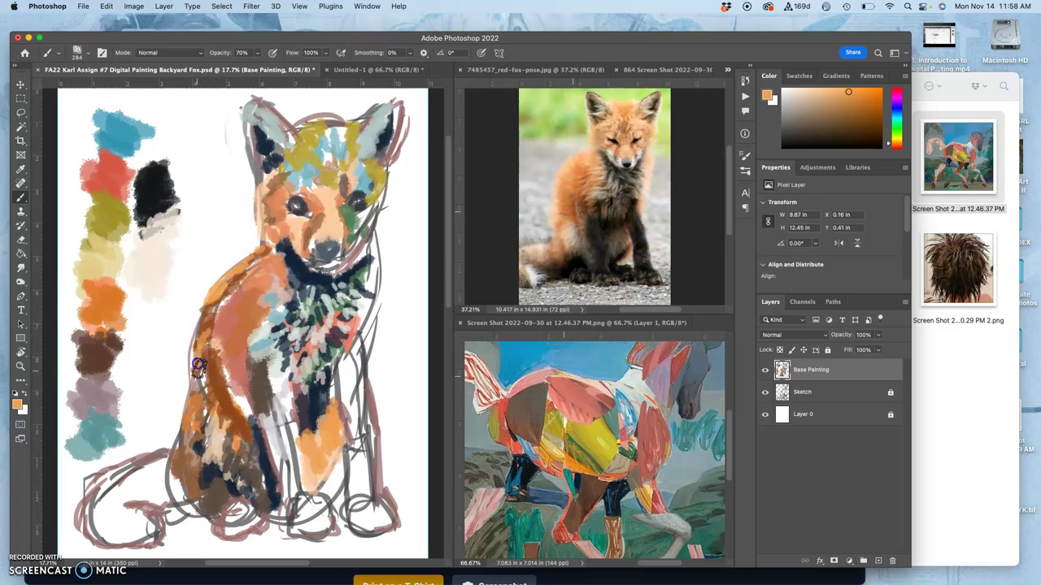
mouse_move(202, 373)
mouse_down()
mouse_move(208, 437)
mouse_move(242, 480)
mouse_move(187, 479)
mouse_move(175, 464)
mouse_move(175, 475)
mouse_move(180, 459)
mouse_move(194, 495)
mouse_move(180, 467)
mouse_move(227, 402)
mouse_move(190, 453)
mouse_up()
alt+click(225, 408)
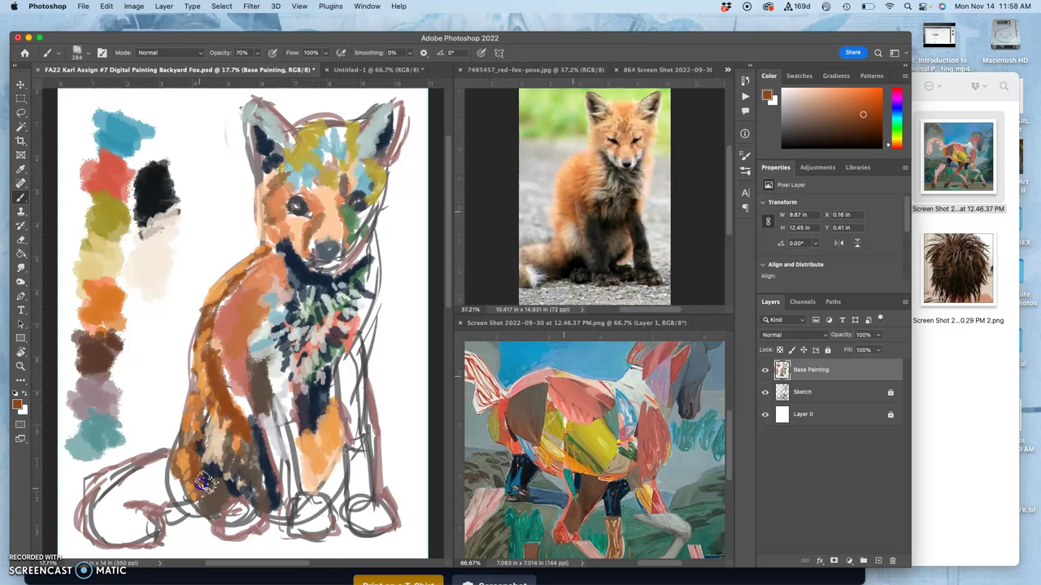
Darken the hind foot with purple-grey sampled from the front leg, and fill the gap beside the haunch with peach.
alt+click(303, 412)
click(218, 518)
mouse_move(218, 518)
mouse_down()
mouse_move(224, 484)
mouse_move(212, 508)
mouse_move(236, 464)
mouse_up()
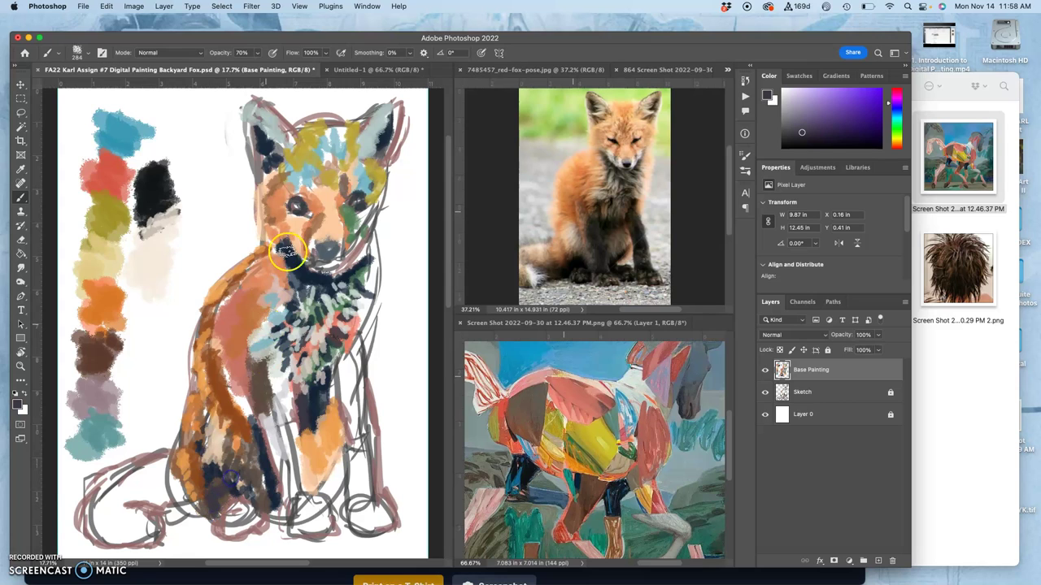
alt+click(218, 348)
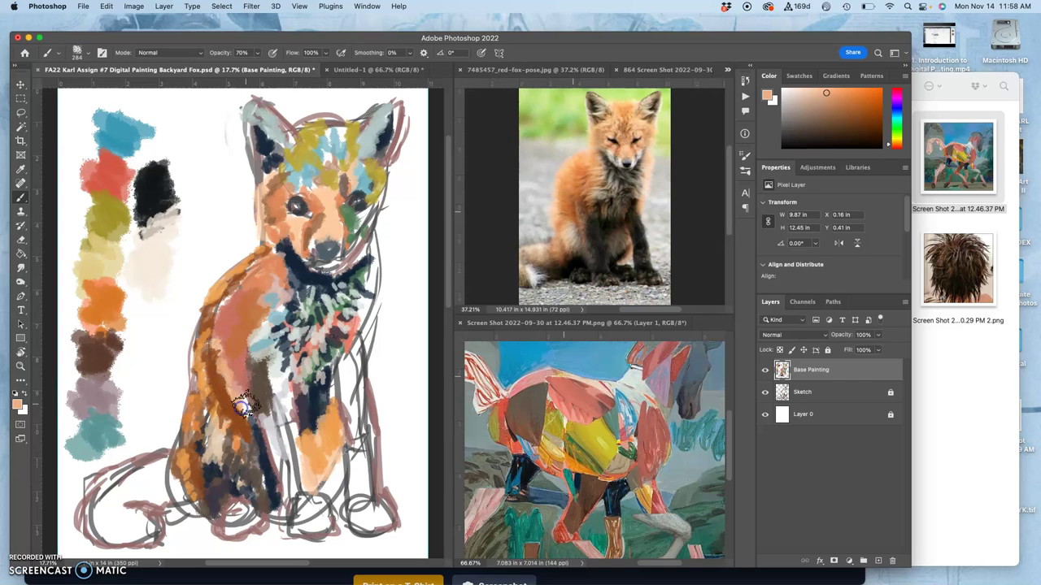
drag(254, 418, 264, 430)
Examine the brushwork on the shoulder, haunch and legs up close, and review the whole painting.
key(super+plus)
key(super+plus)
key(super+plus)
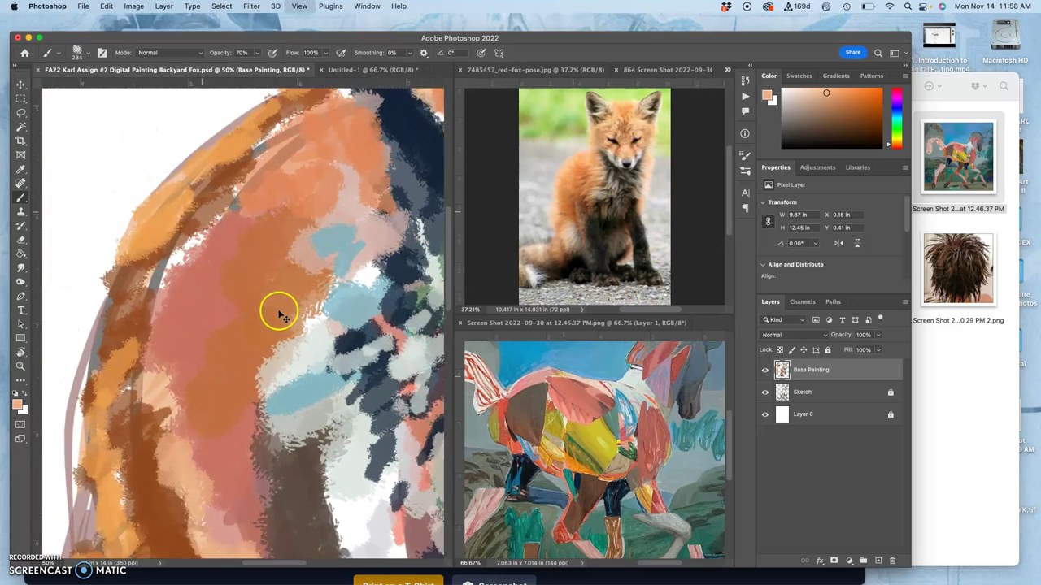
drag(251, 425, 277, 206)
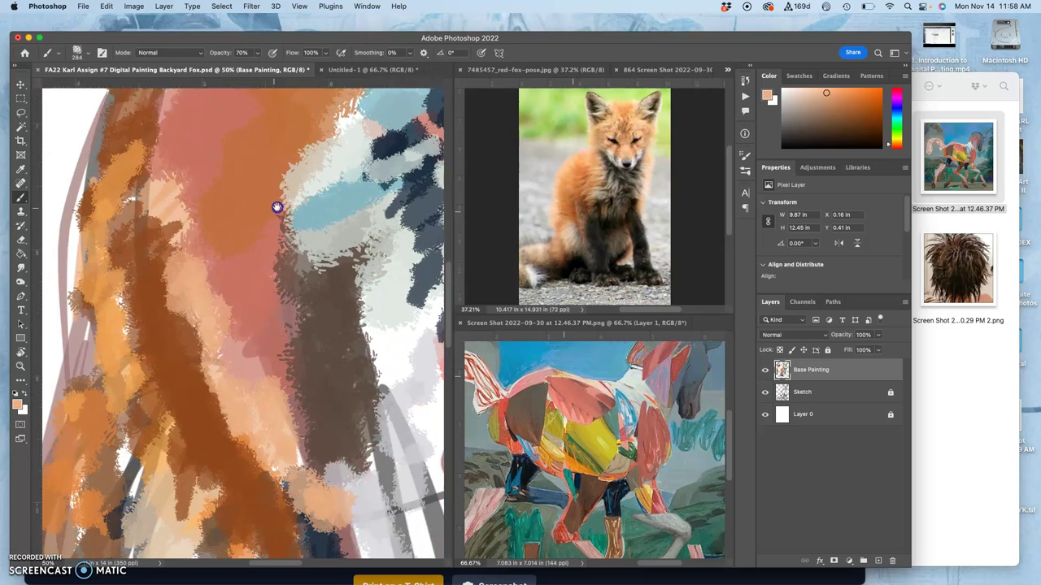
drag(232, 412, 285, 244)
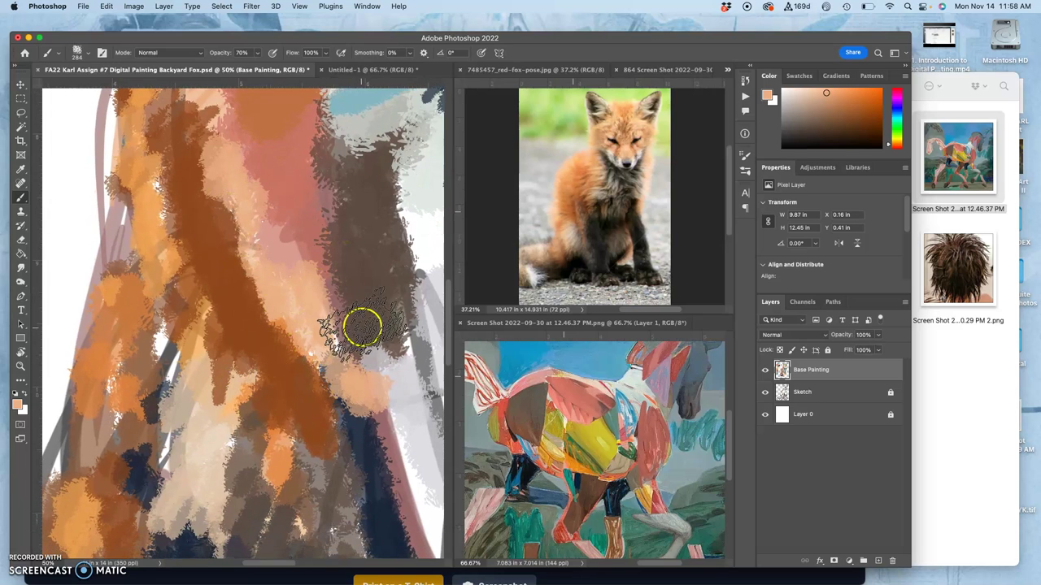
scroll(369, 309, down, 4)
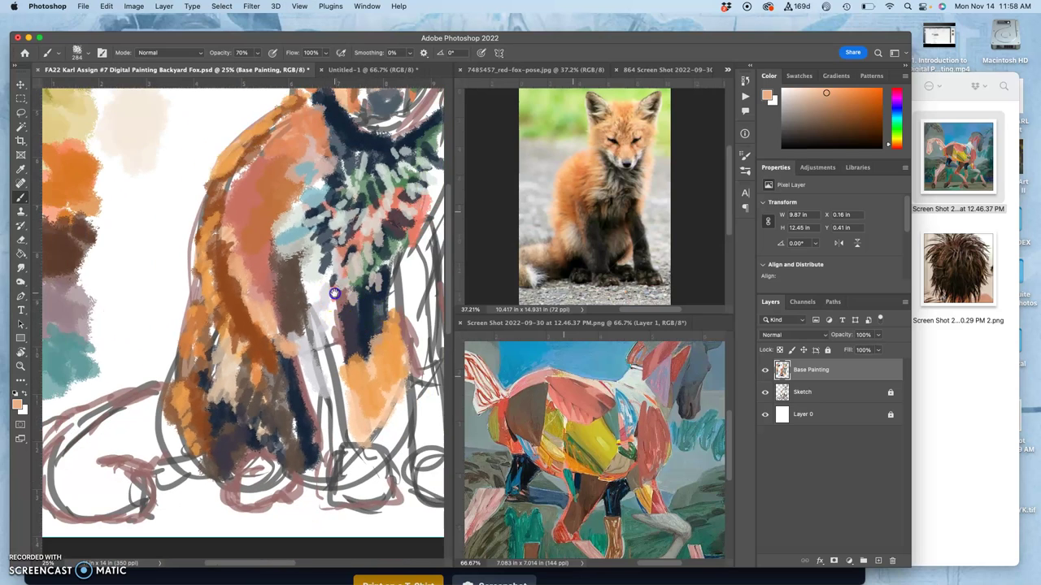
drag(349, 313, 264, 418)
scroll(301, 365, down, 1)
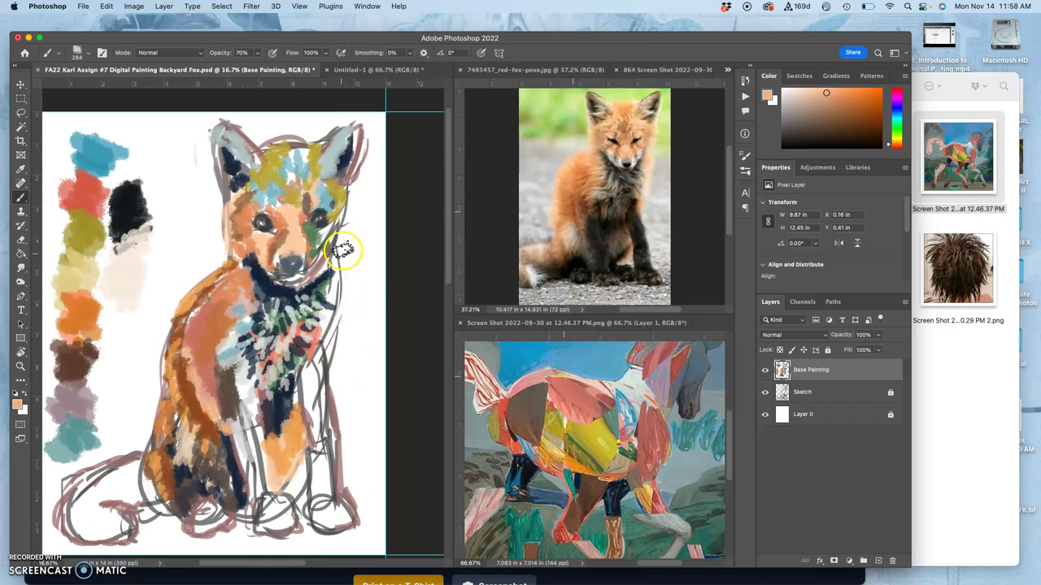
Paint light orange sampled from the haunch over the upper shoulder.
alt+click(205, 296)
alt+click(276, 294)
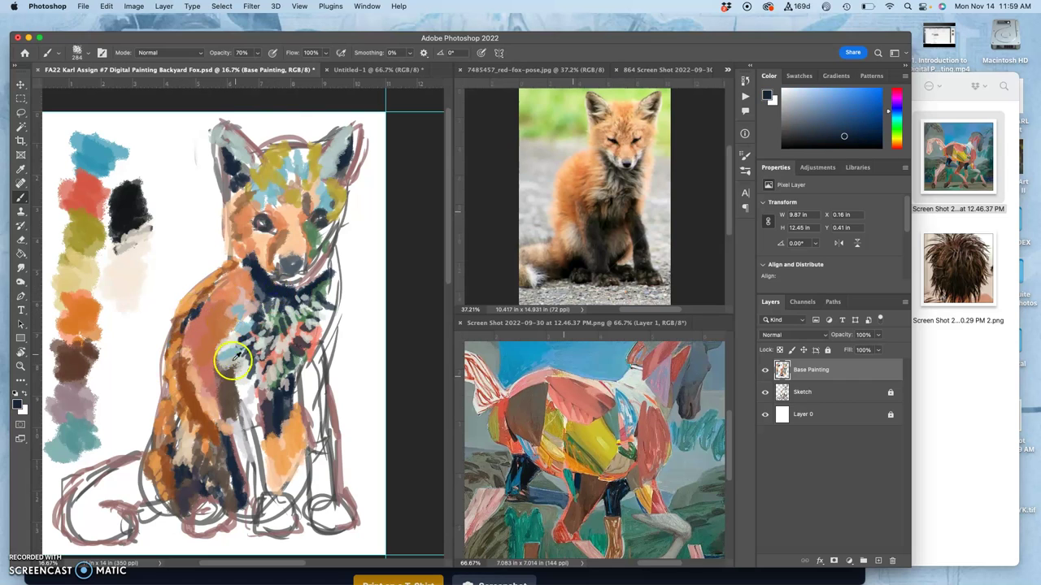
alt+click(176, 394)
drag(195, 337, 210, 311)
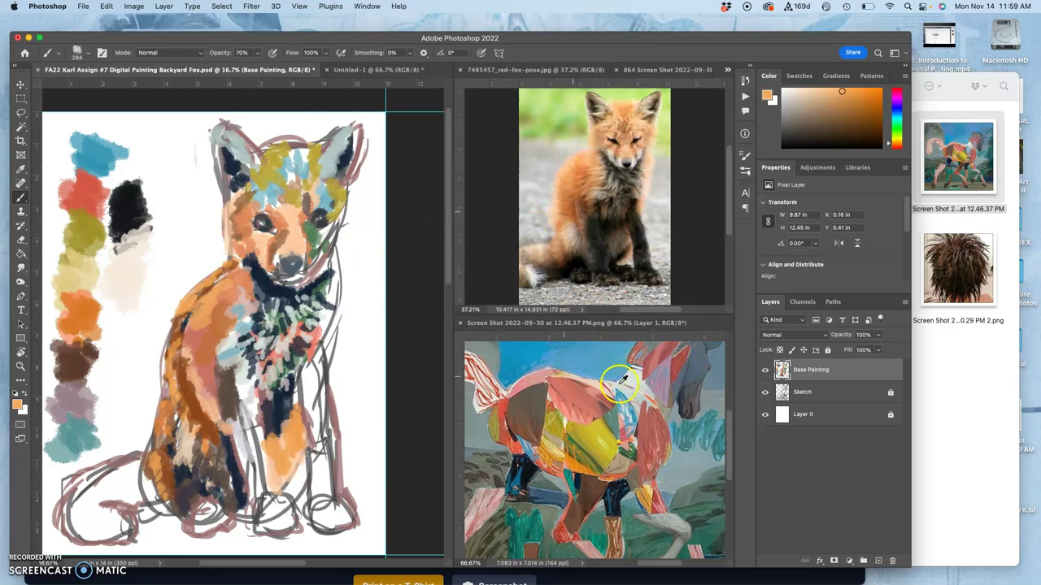
Brush orange and coral red, sampled from the palette swatches, over the fox's upper back and shoulder.
alt+click(647, 492)
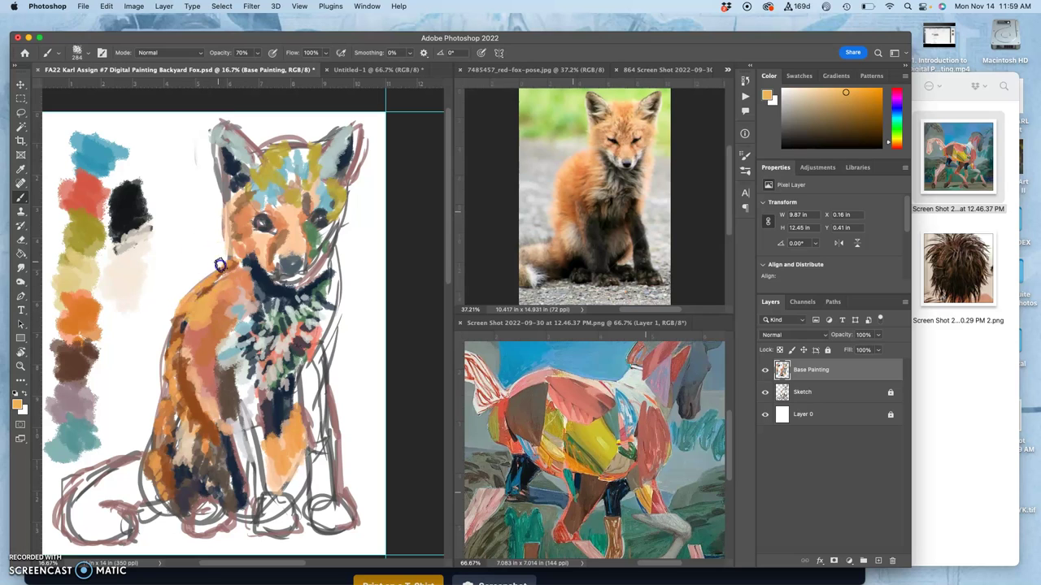
alt+click(78, 304)
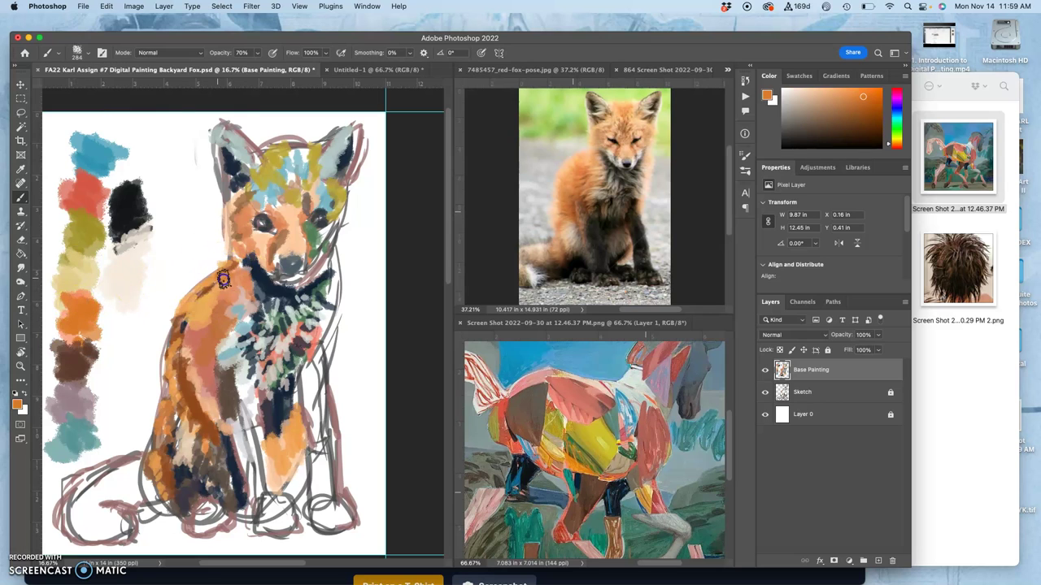
alt+click(89, 198)
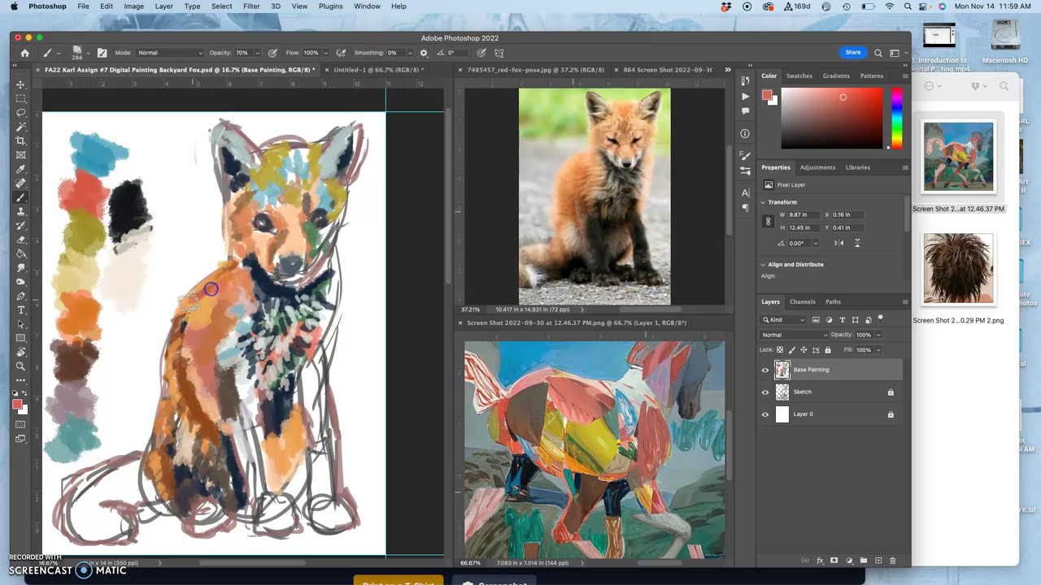
drag(189, 332, 185, 360)
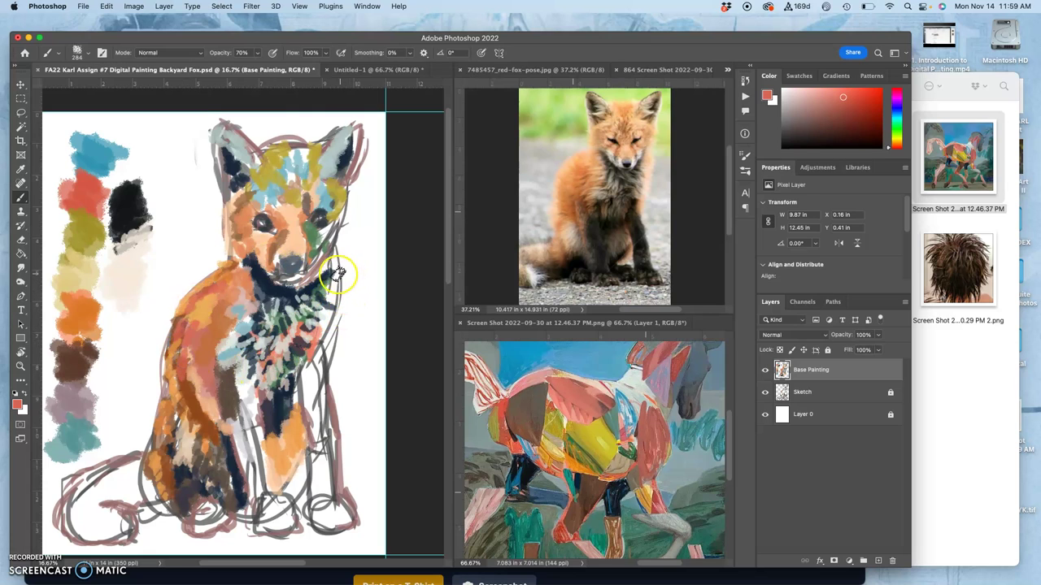
Paint mustard yellow along the neck's outer edge, and add cheek green to the palette and the front leg.
alt+click(112, 265)
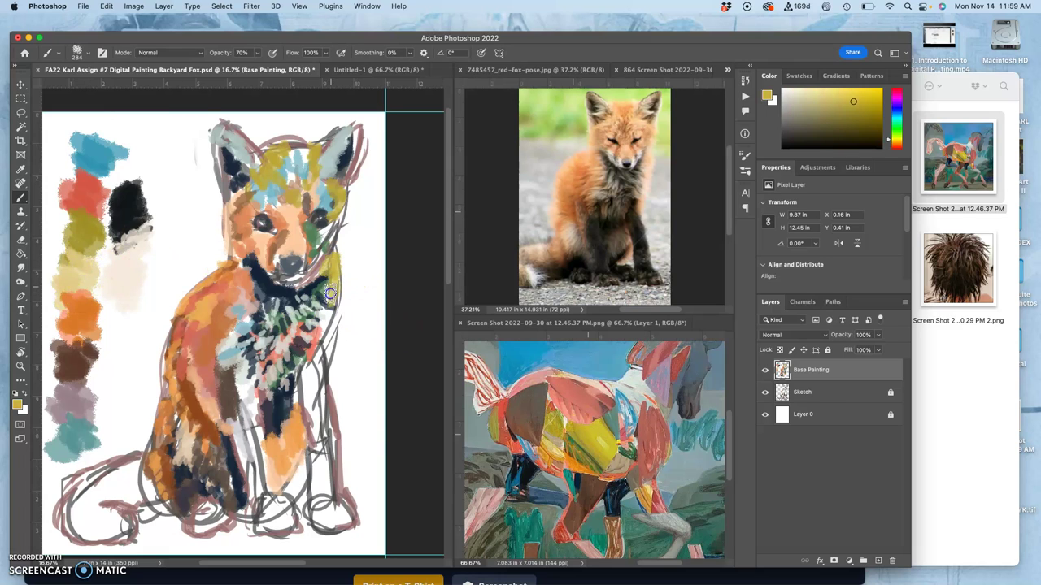
alt+click(316, 237)
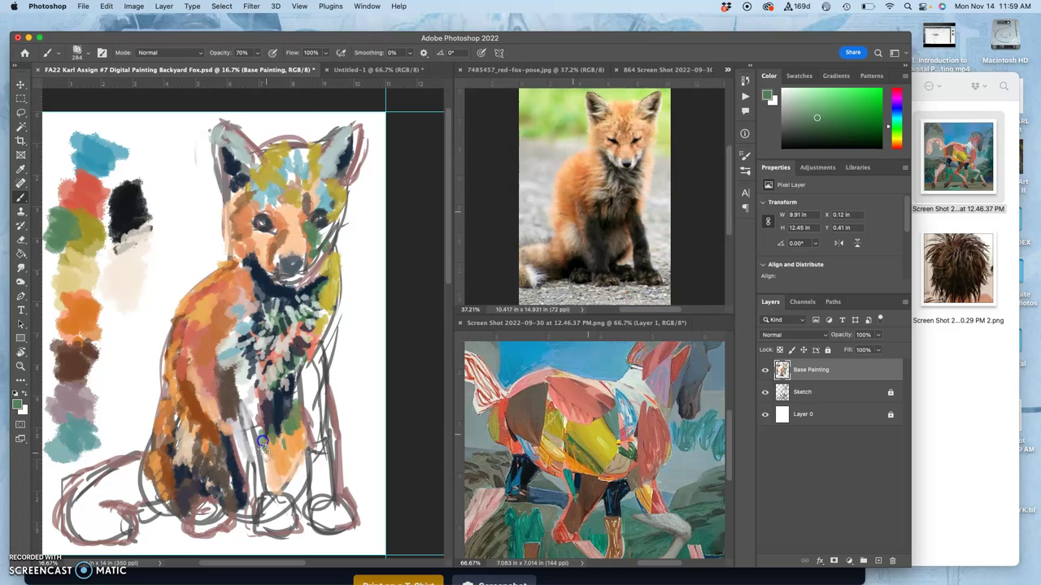
Block in the edges of both front legs and paws with black sampled from the fox photo.
alt+click(641, 243)
mouse_move(318, 356)
mouse_down()
mouse_move(309, 429)
mouse_move(308, 401)
mouse_move(319, 465)
mouse_up()
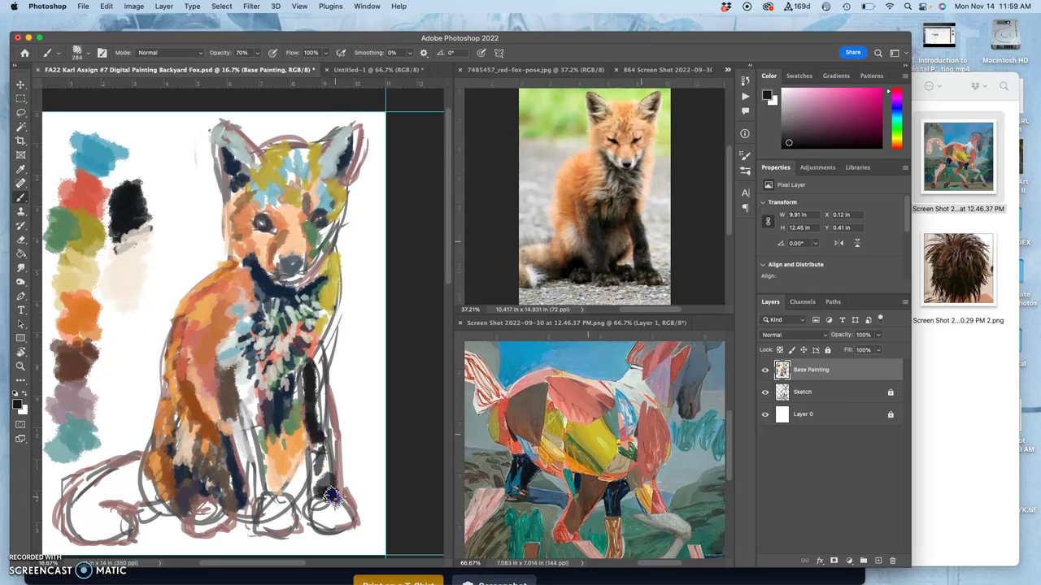
mouse_move(335, 465)
mouse_down()
mouse_move(325, 357)
mouse_move(335, 344)
mouse_move(321, 352)
mouse_move(331, 323)
mouse_move(304, 404)
mouse_move(332, 391)
mouse_move(253, 370)
mouse_move(267, 493)
mouse_move(276, 513)
mouse_move(291, 506)
mouse_move(252, 515)
mouse_up()
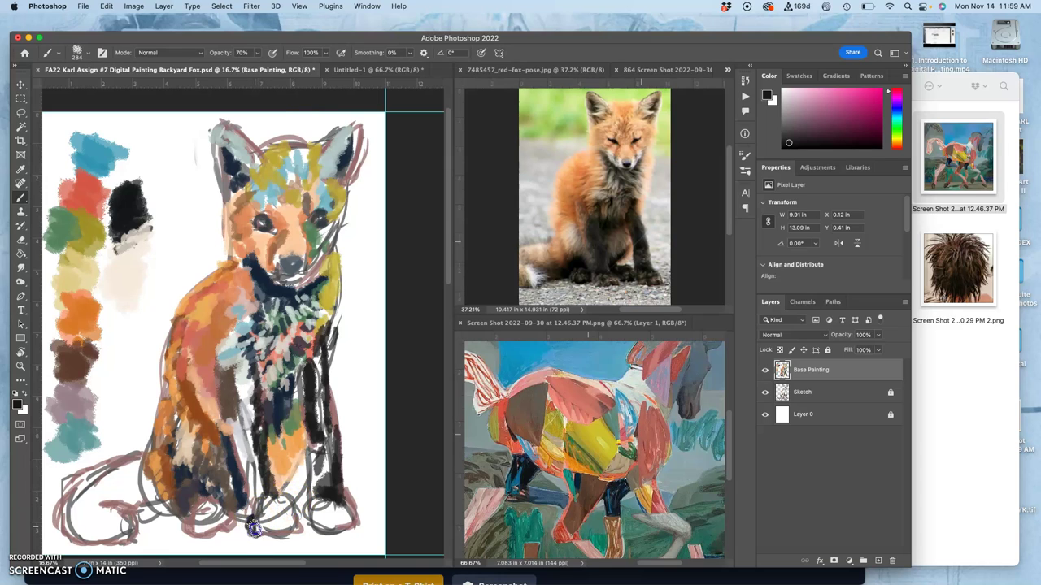
drag(297, 511, 279, 429)
Paint dark brown from the palette on the front ankle and hind leg, and deepen the hind leg with navy.
alt+click(106, 317)
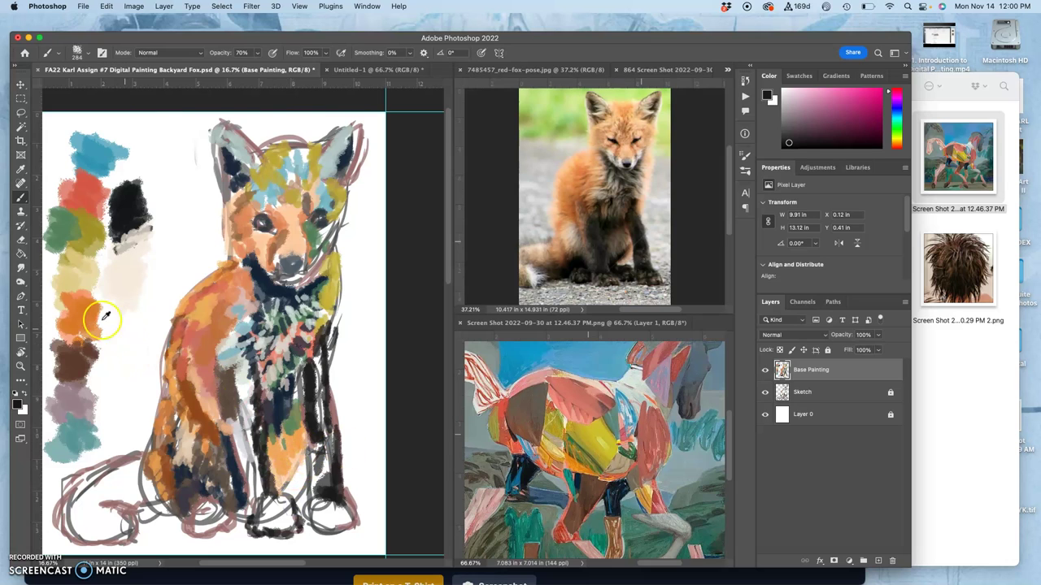
alt+click(81, 345)
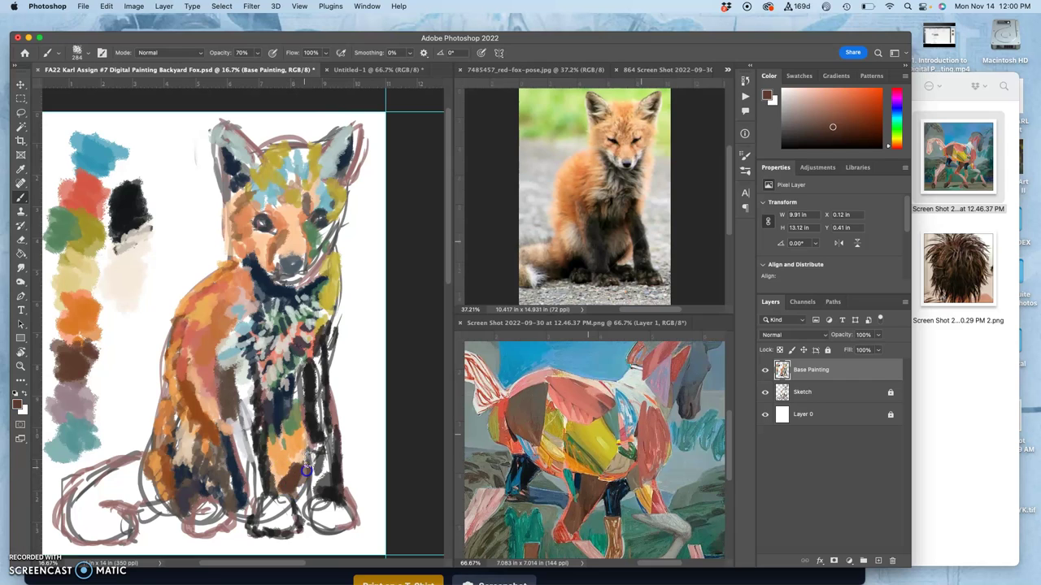
drag(215, 516, 206, 498)
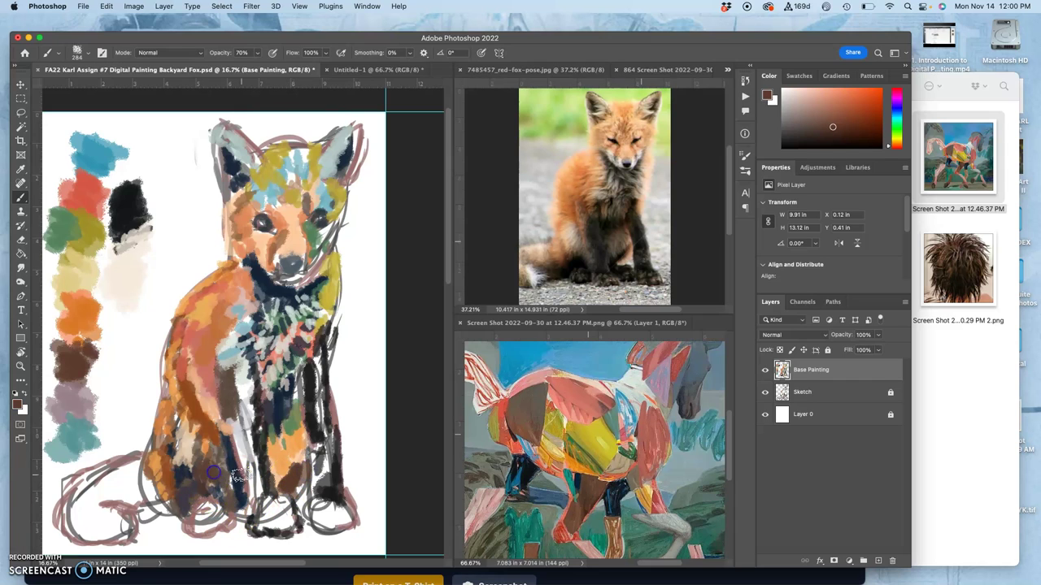
alt+click(206, 475)
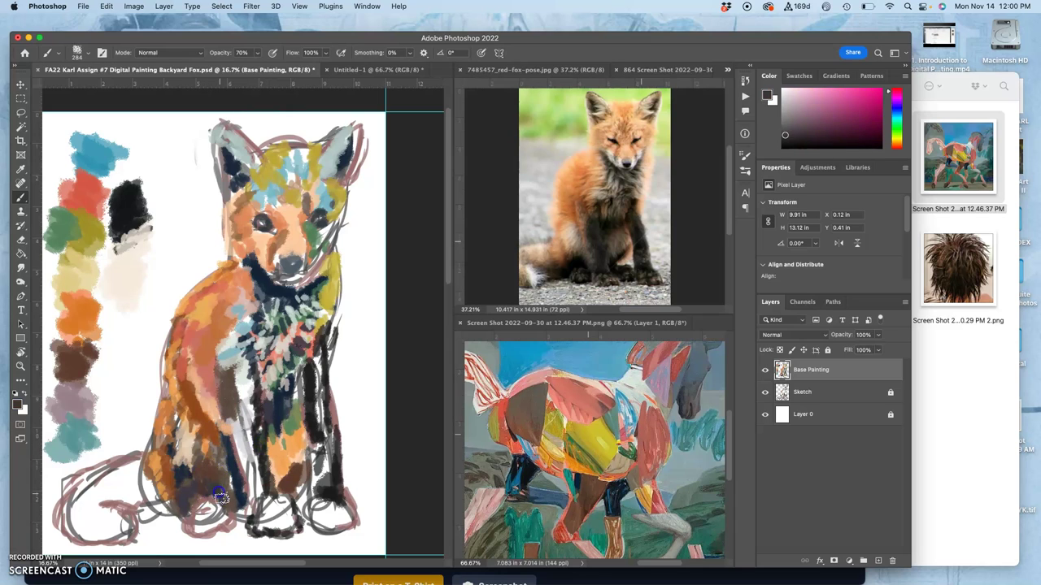
alt+click(221, 498)
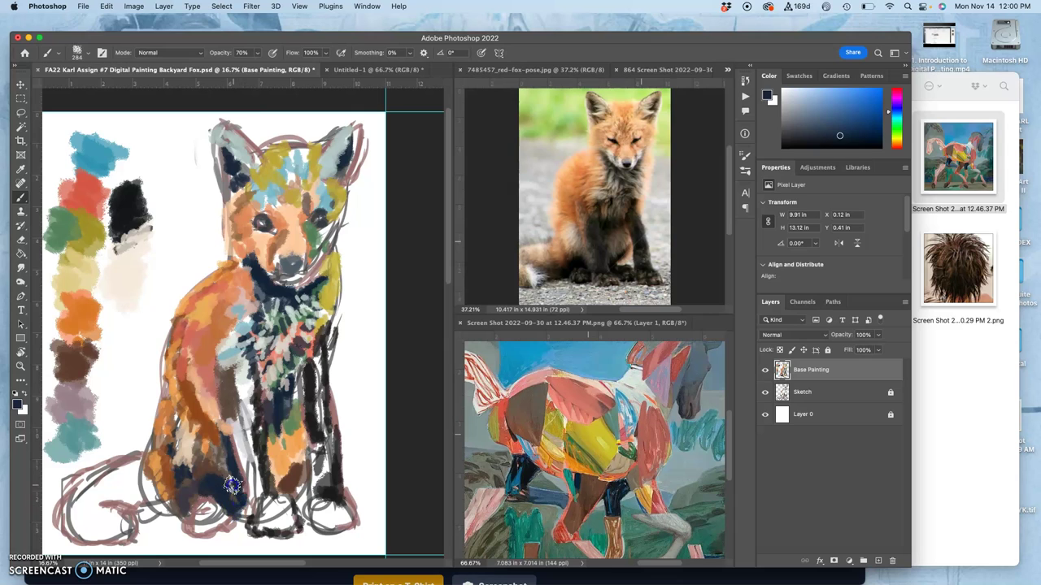
Darken both eyes with navy, and mark the forehead between them with a dark purple-brown sampled from the chest.
click(304, 189)
mouse_move(305, 189)
mouse_down()
mouse_move(290, 228)
mouse_move(262, 218)
mouse_up()
click(324, 214)
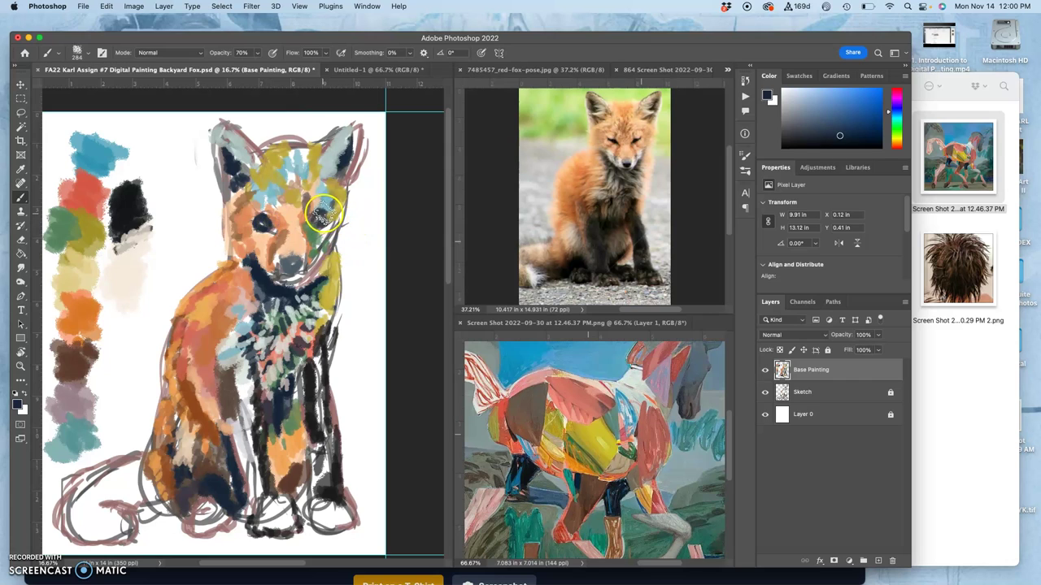
click(320, 223)
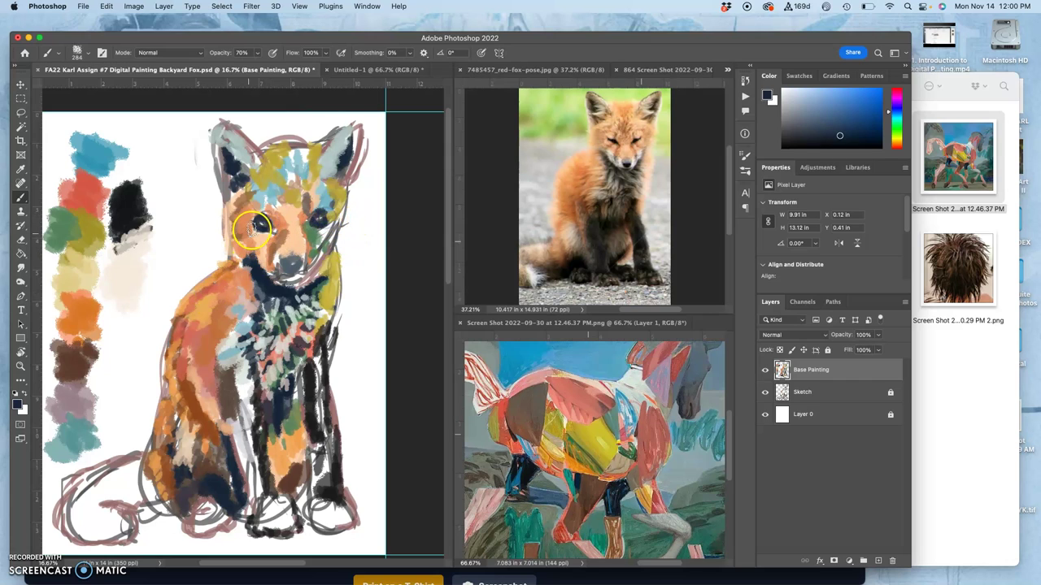
alt+click(271, 343)
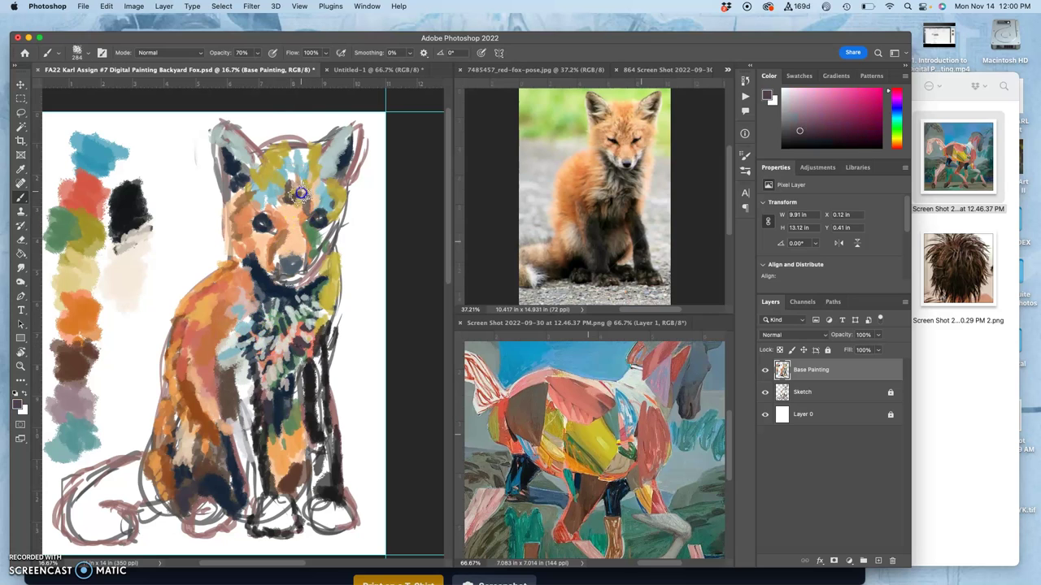
Fill the three paws and the far front leg's ankle with coral red sampled from the back.
mouse_move(194, 319)
mouse_down()
mouse_move(189, 403)
mouse_move(187, 358)
mouse_move(214, 315)
mouse_move(186, 364)
mouse_up()
alt+click(182, 365)
drag(197, 517, 189, 522)
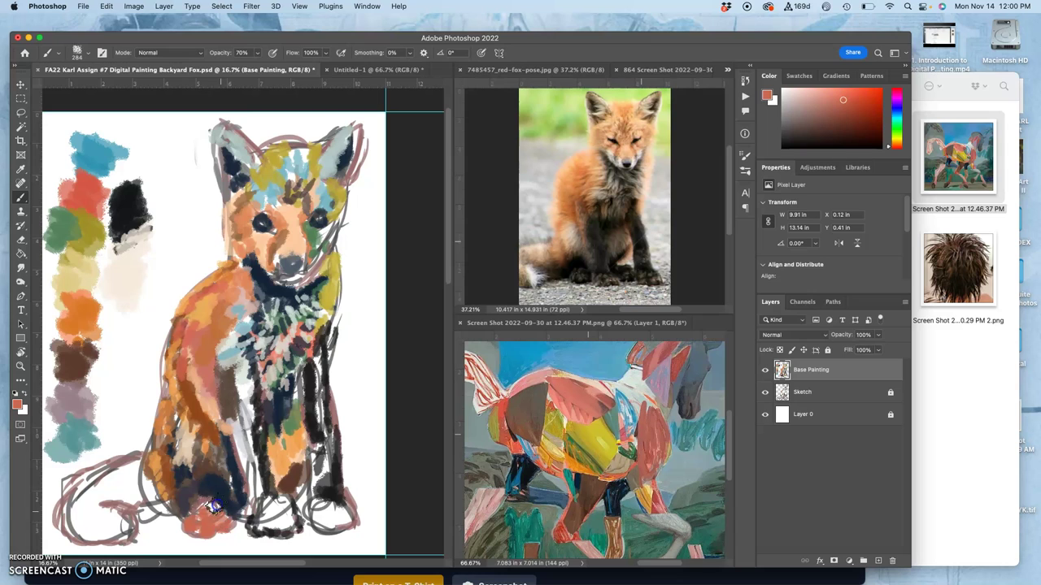
drag(209, 508, 187, 499)
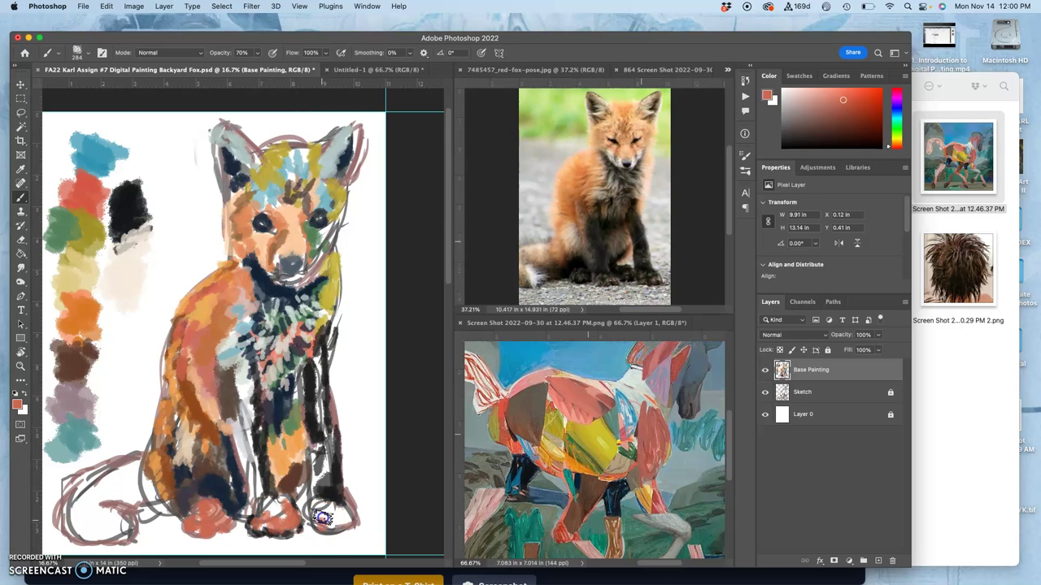
mouse_move(330, 476)
mouse_down()
mouse_move(318, 483)
mouse_move(326, 474)
mouse_up()
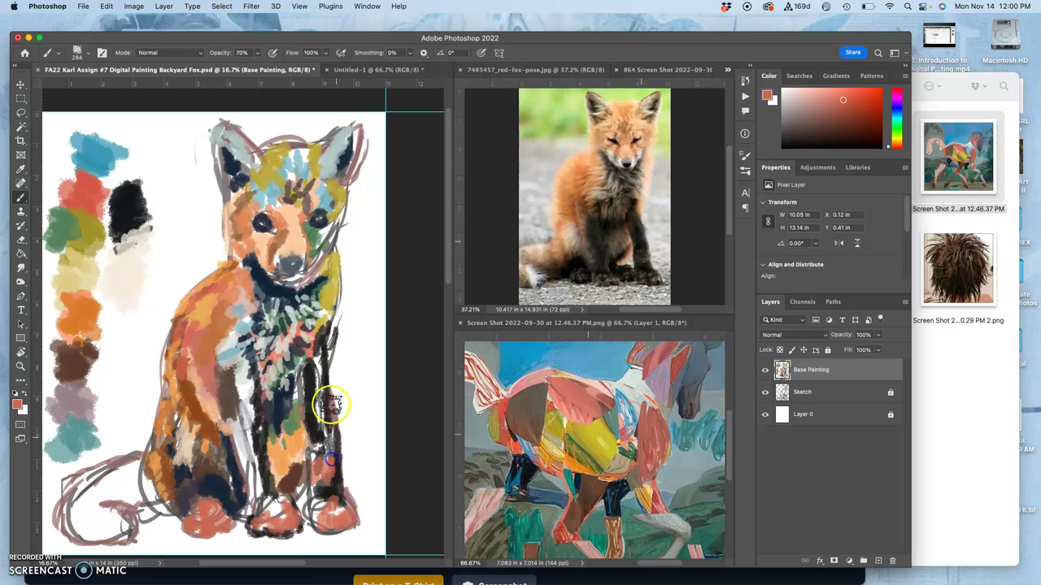
Add light blue and grey swatches to the palette, and paint ear grey on the front paw and leg.
alt+click(113, 145)
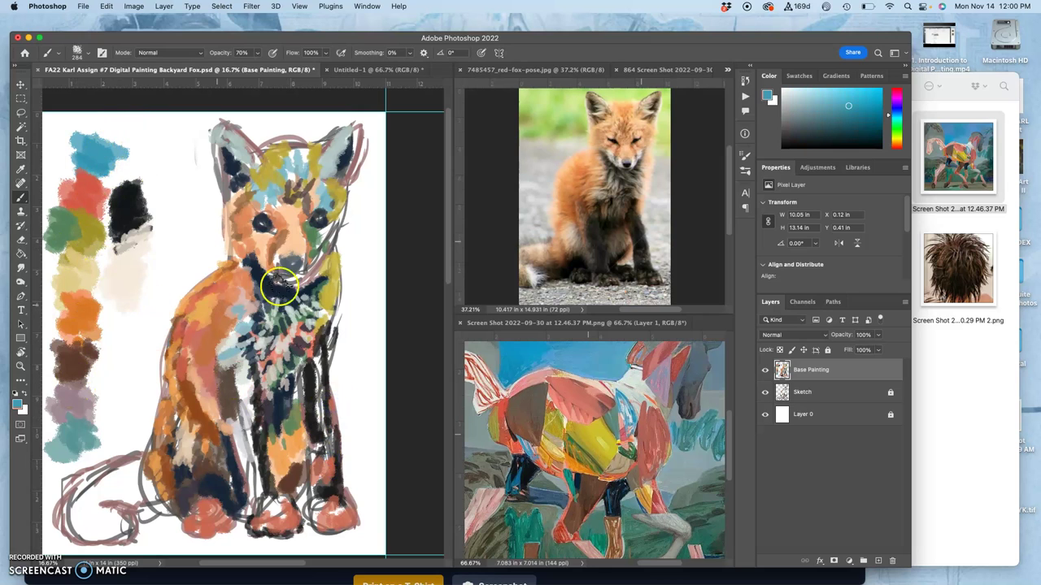
alt+click(145, 132)
mouse_move(148, 130)
mouse_down()
mouse_move(125, 152)
mouse_move(232, 149)
mouse_move(125, 123)
mouse_up()
alt+click(234, 149)
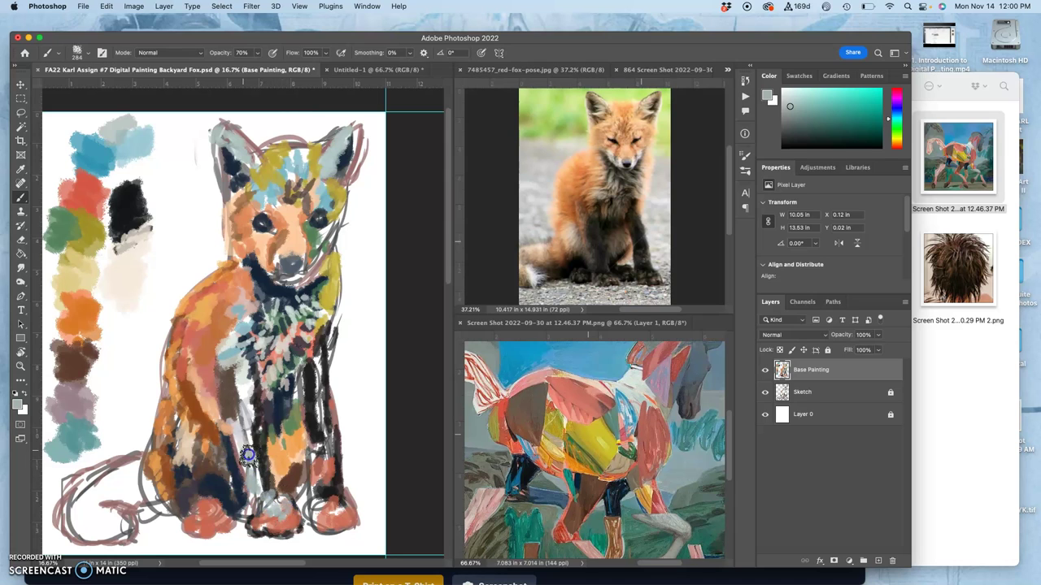
Shade the near front leg and its paw with dark grey sampled from the leg.
alt+click(260, 413)
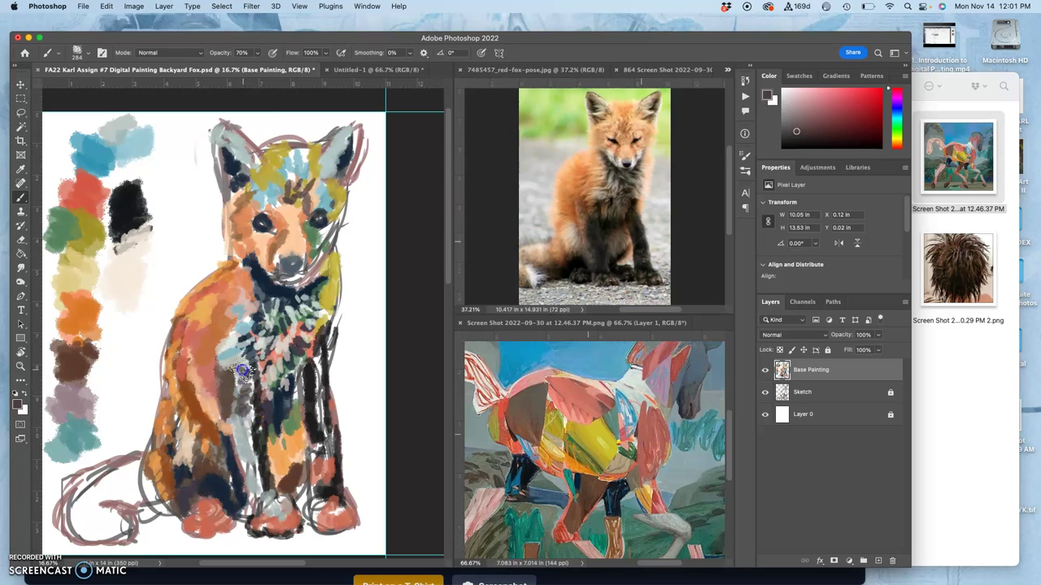
drag(248, 386, 252, 413)
alt+click(273, 508)
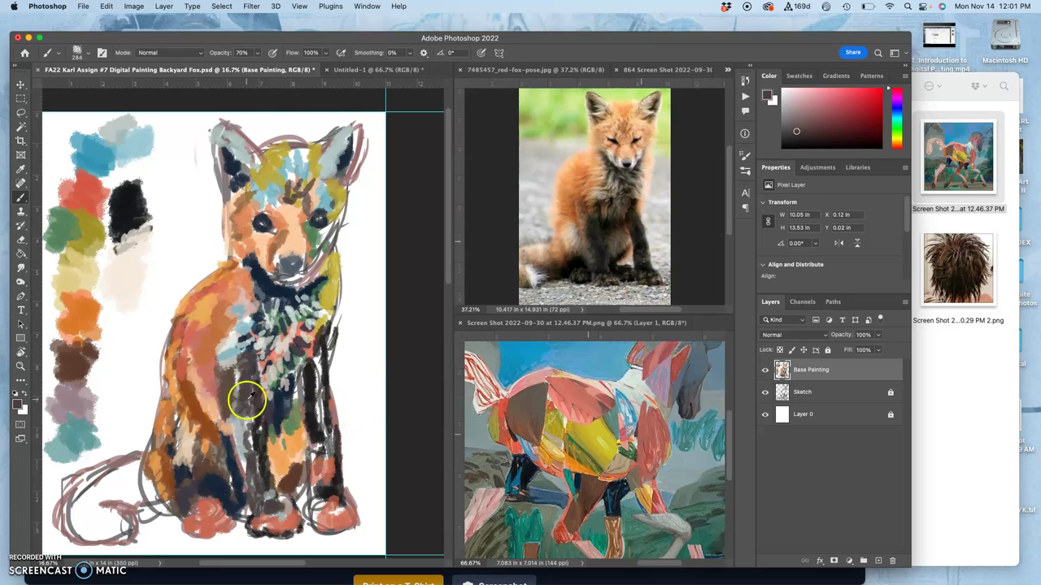
Paint cream from the palette around the muzzle, chin and jaw edge.
alt+click(205, 382)
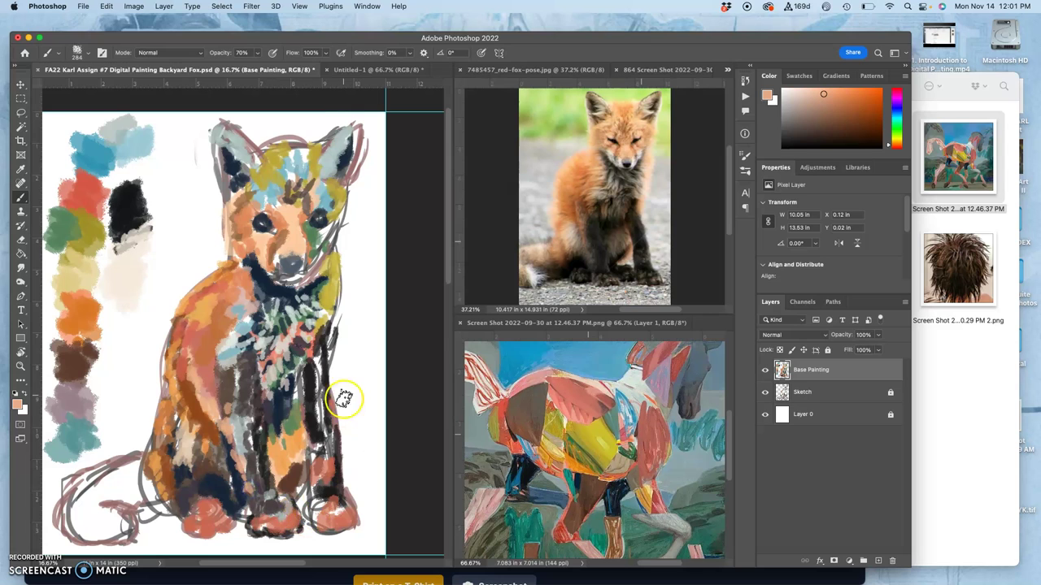
alt+click(325, 268)
alt+click(122, 272)
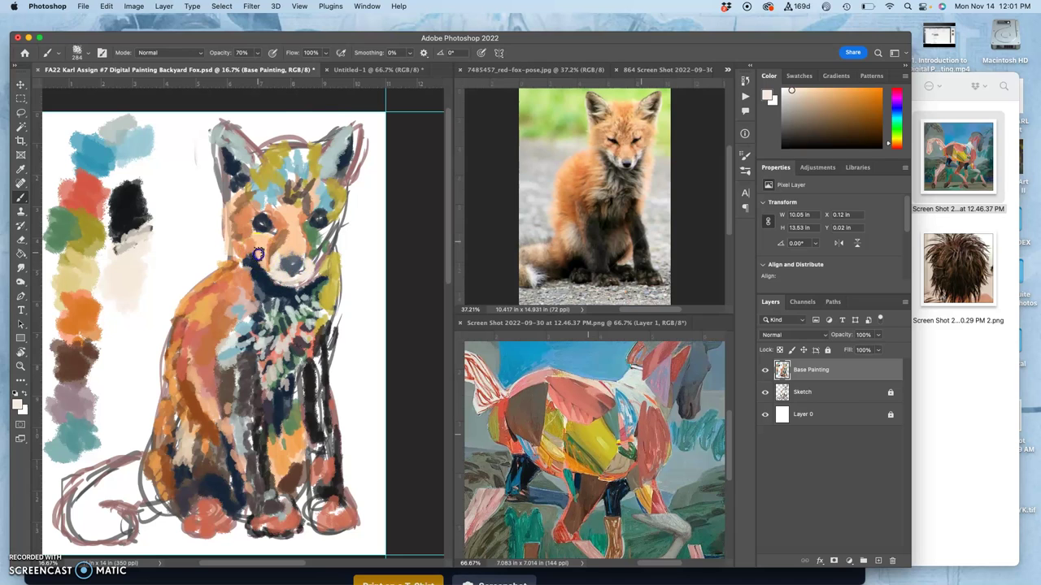
Dab green sampled from the cheek beneath the eye and along the muzzle.
alt+click(308, 235)
click(261, 230)
click(252, 245)
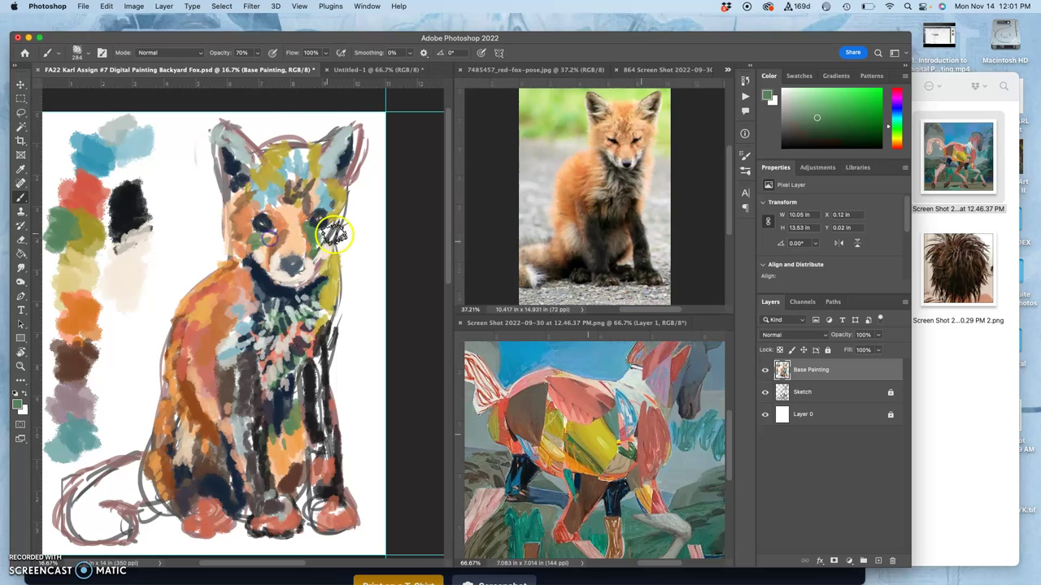
click(297, 184)
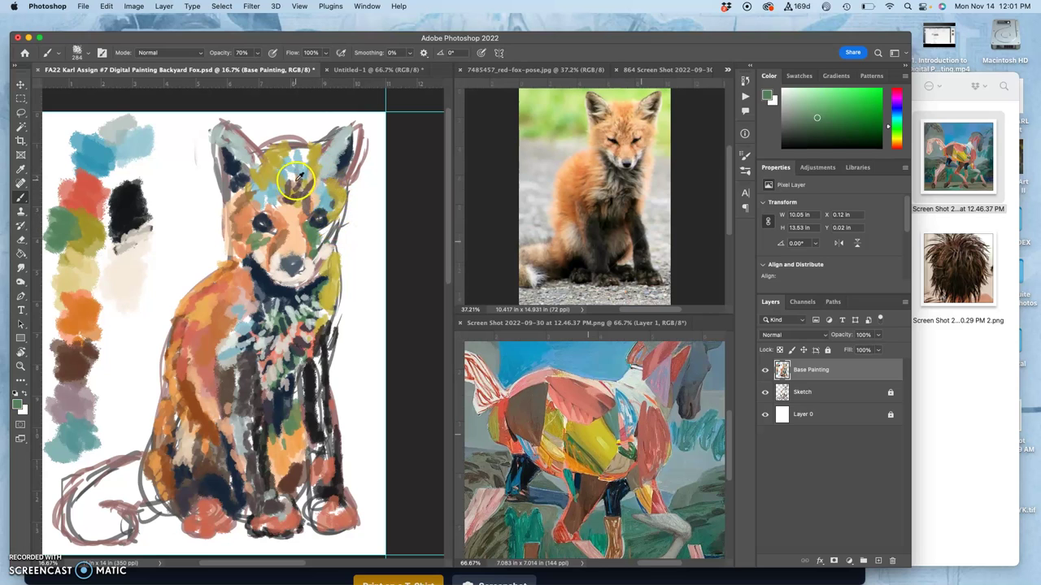
Add orange strokes from the palette across the forehead and top of the head.
alt+click(101, 197)
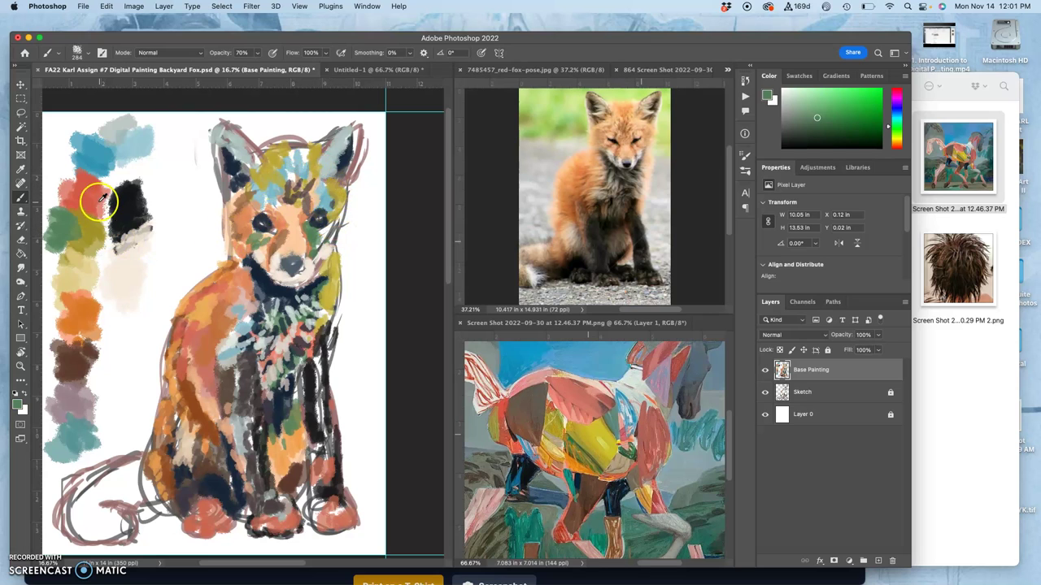
alt+click(84, 294)
click(288, 177)
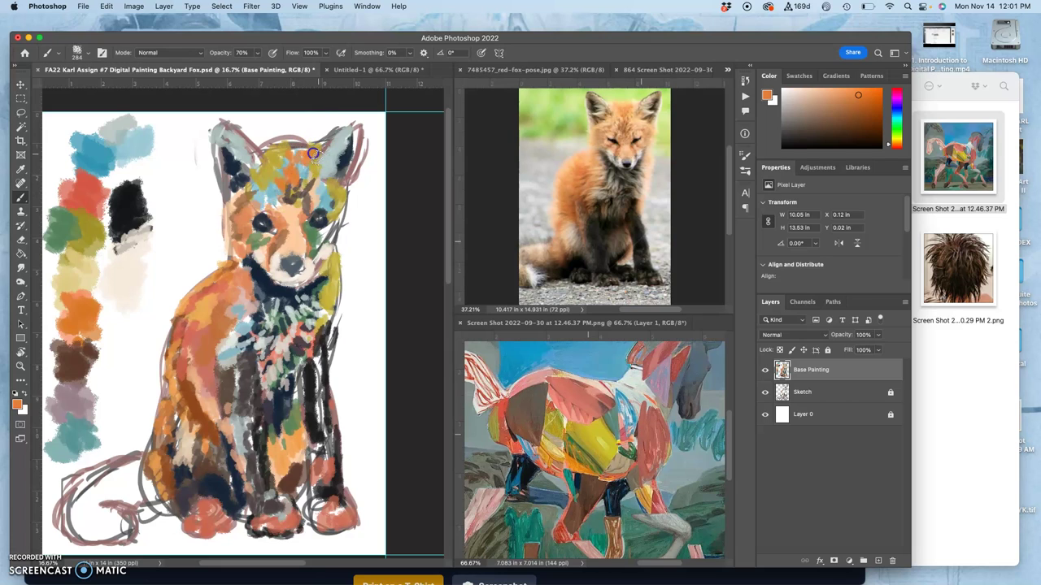
Toggle the white background layer's visibility to check the painting's coverage.
click(764, 415)
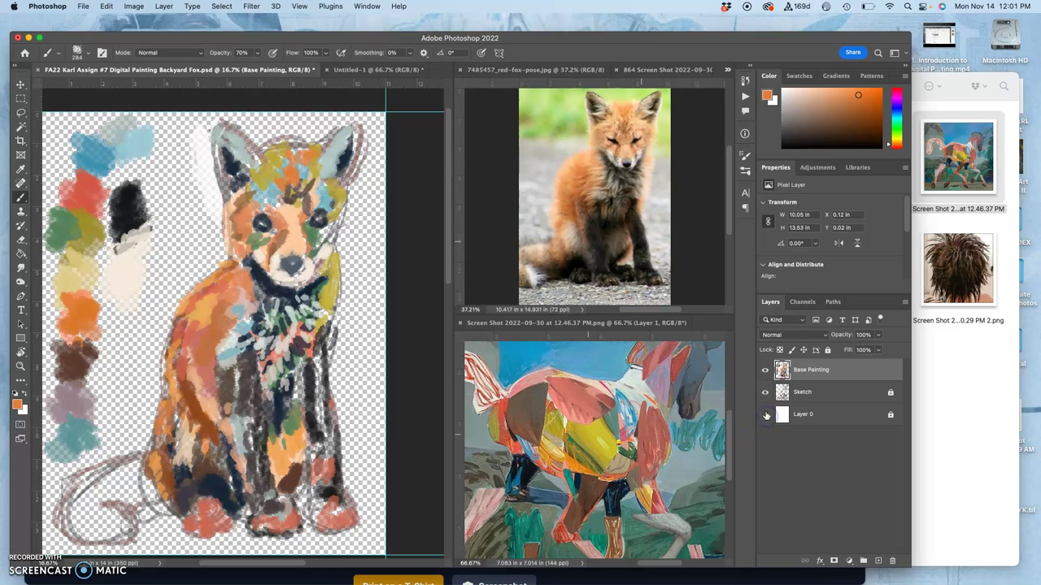
click(765, 415)
click(764, 414)
click(765, 414)
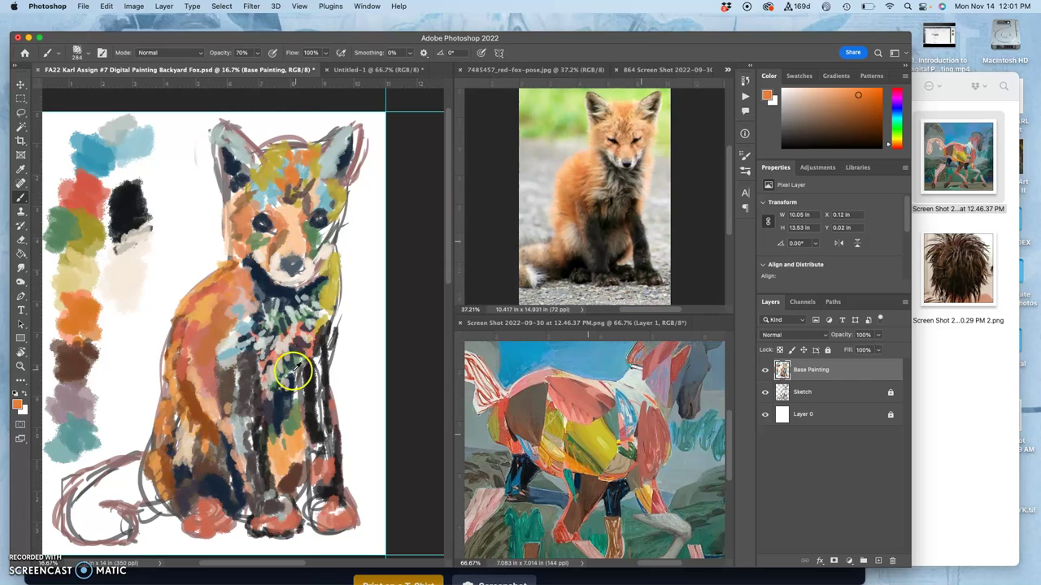
Dab pale pinkish grey sampled from the chest onto the lower haunch and hind paw.
alt+click(271, 374)
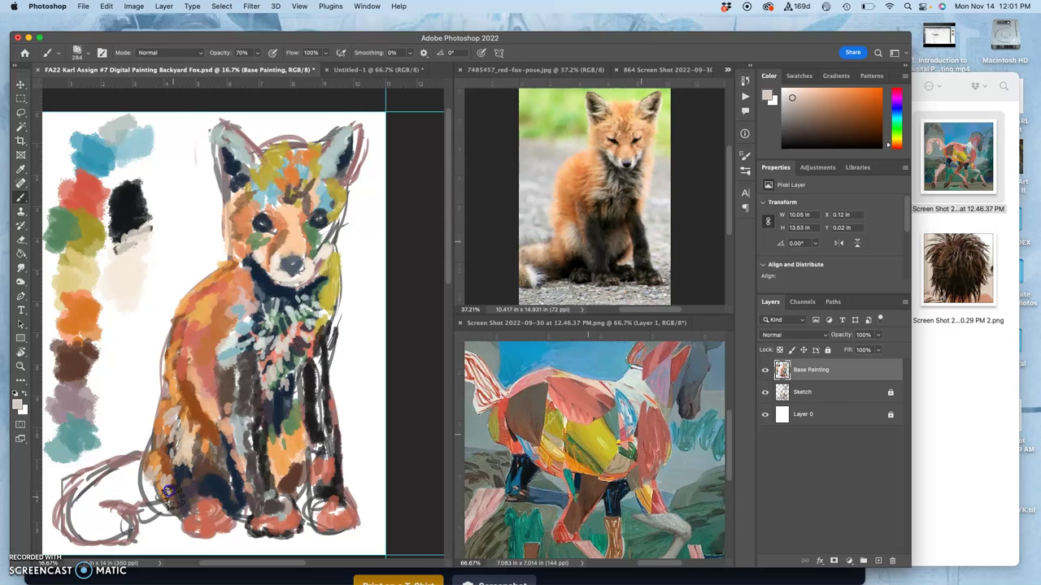
click(207, 516)
click(211, 508)
Define the toes on all three paws and shade the front ankle with navy sampled from the hind leg.
alt+click(217, 491)
click(202, 531)
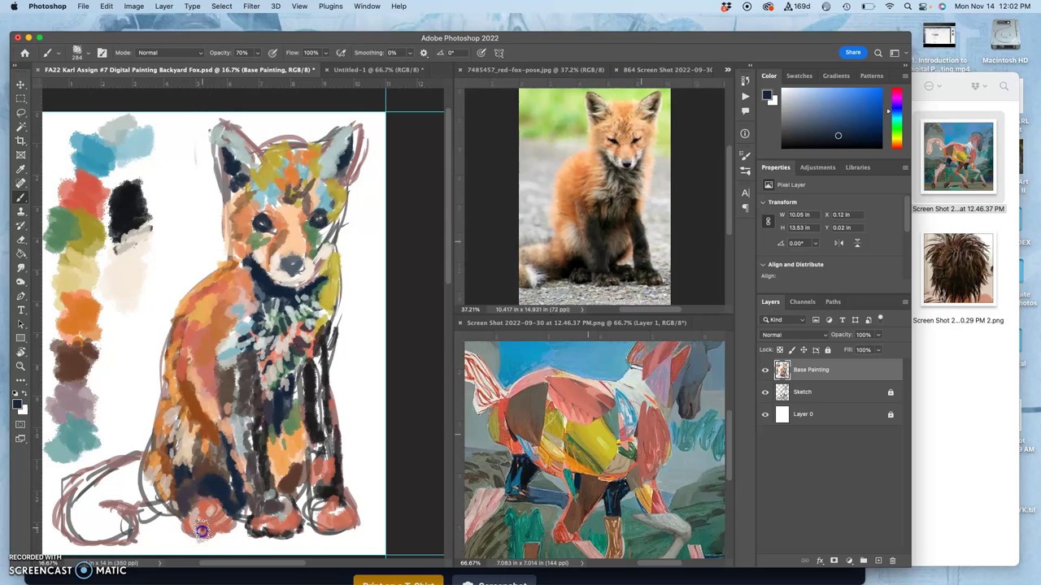
drag(200, 529, 189, 530)
mouse_move(200, 524)
mouse_down()
mouse_move(231, 508)
mouse_move(233, 526)
mouse_up()
mouse_move(290, 512)
mouse_down()
mouse_move(257, 527)
mouse_move(257, 516)
mouse_move(292, 497)
mouse_move(329, 486)
mouse_move(332, 503)
mouse_move(307, 501)
mouse_move(277, 481)
mouse_up()
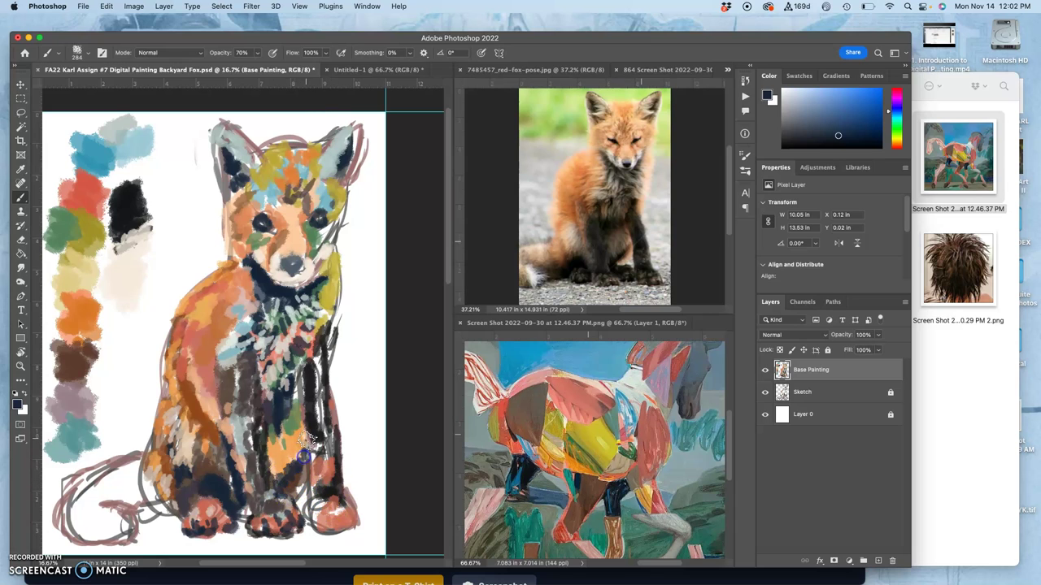
mouse_move(283, 461)
mouse_down()
mouse_move(318, 486)
mouse_move(313, 508)
mouse_move(331, 492)
mouse_move(316, 514)
mouse_move(302, 512)
mouse_move(345, 505)
mouse_move(342, 487)
mouse_move(333, 494)
mouse_move(351, 506)
mouse_up()
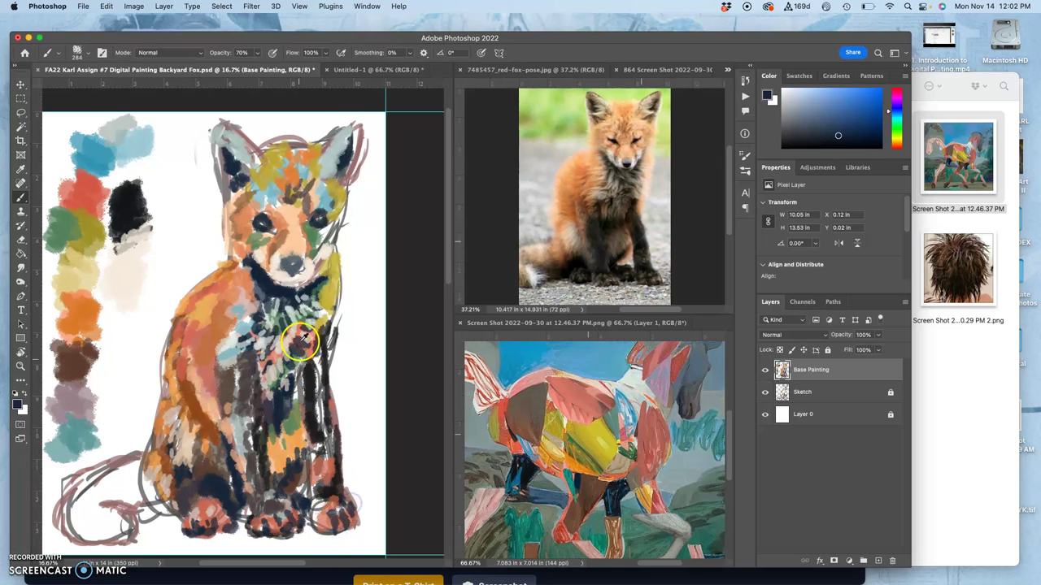
Dab coral red from the palette over the front paw at the picture's far edge.
alt+click(86, 197)
click(331, 520)
mouse_move(332, 522)
mouse_down()
mouse_move(324, 514)
mouse_move(341, 505)
mouse_up()
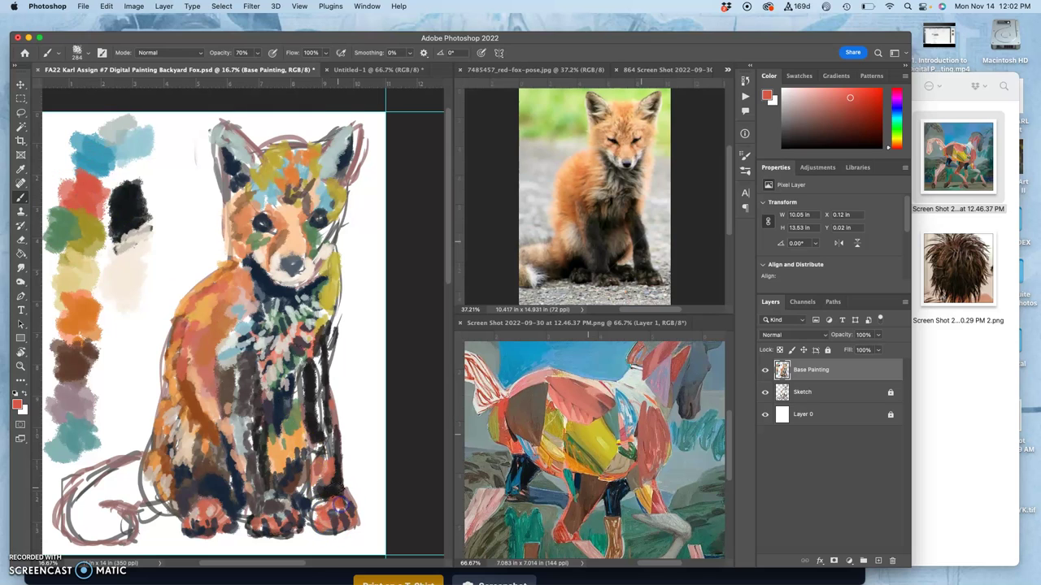
Paint light blue strokes sampled from the brow down the outer foreleg and sample navy from the chest.
alt+click(322, 200)
click(327, 444)
drag(324, 448, 318, 457)
mouse_move(322, 410)
mouse_down()
mouse_move(318, 399)
mouse_move(320, 436)
mouse_up()
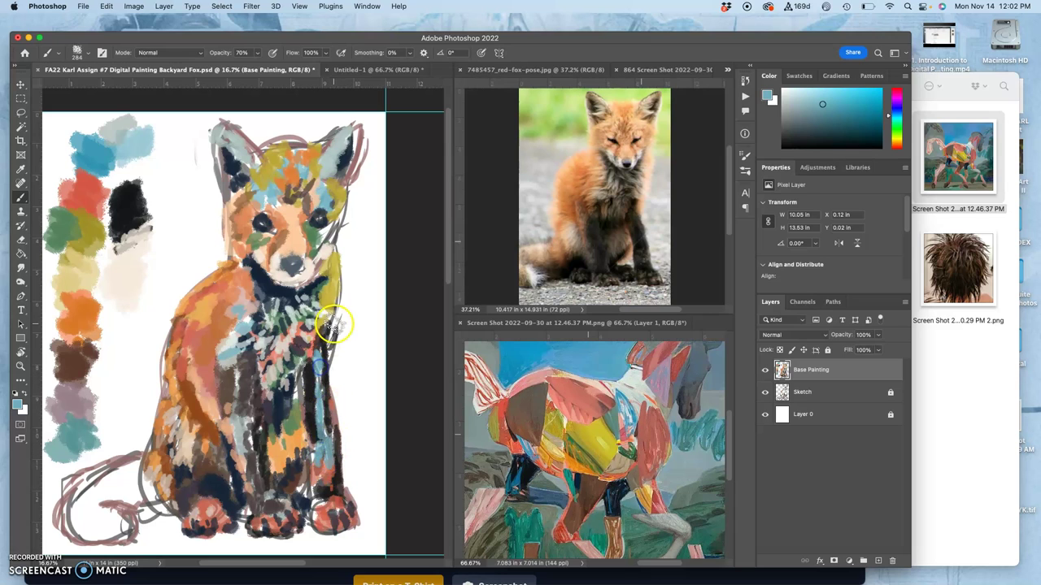
alt+click(287, 394)
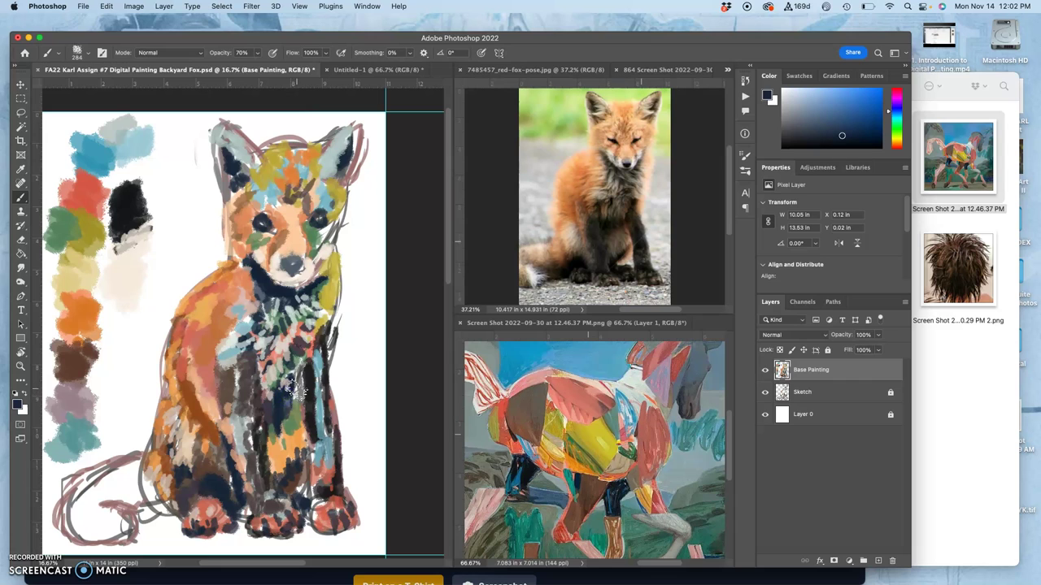
Add a brighter red and a saturated blue over the palette's red and blue swatches.
alt+click(185, 365)
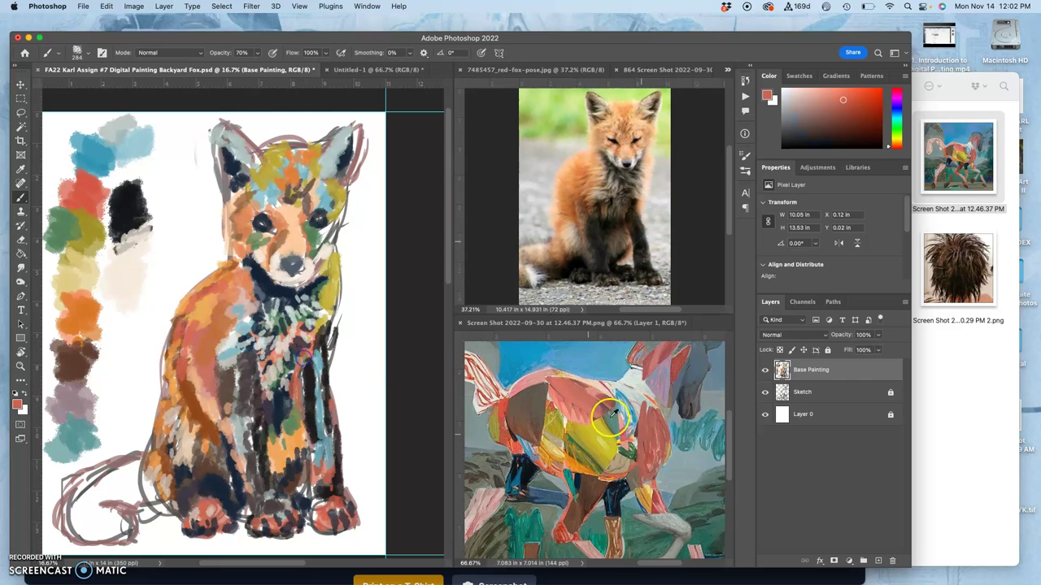
alt+click(502, 409)
alt+click(76, 159)
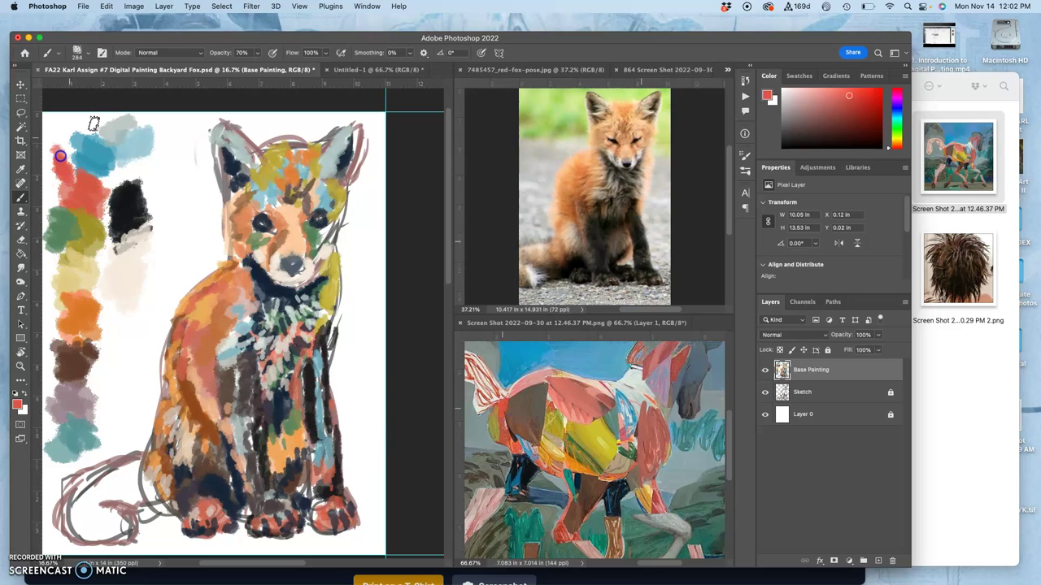
click(877, 97)
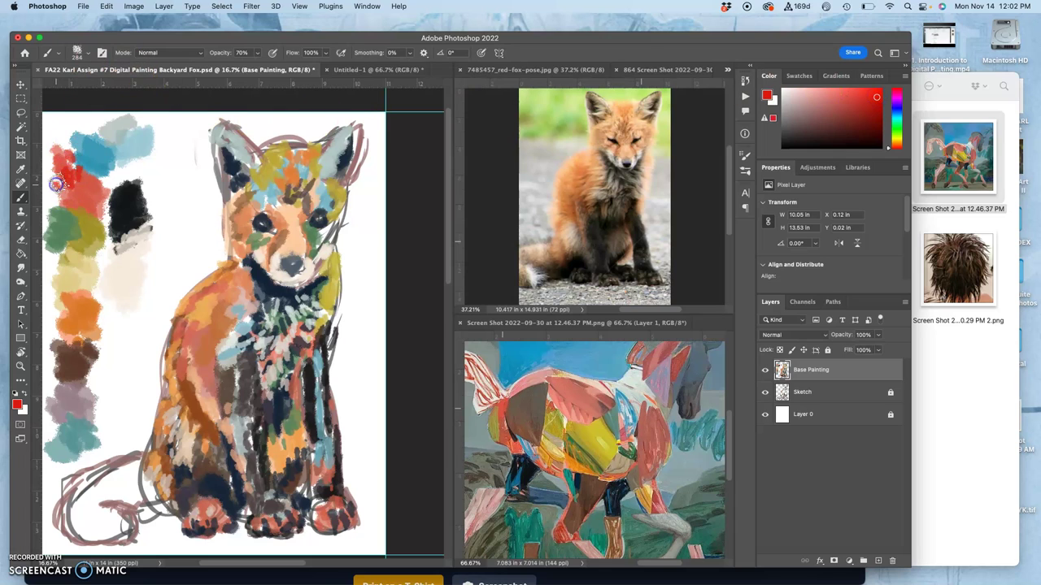
click(957, 140)
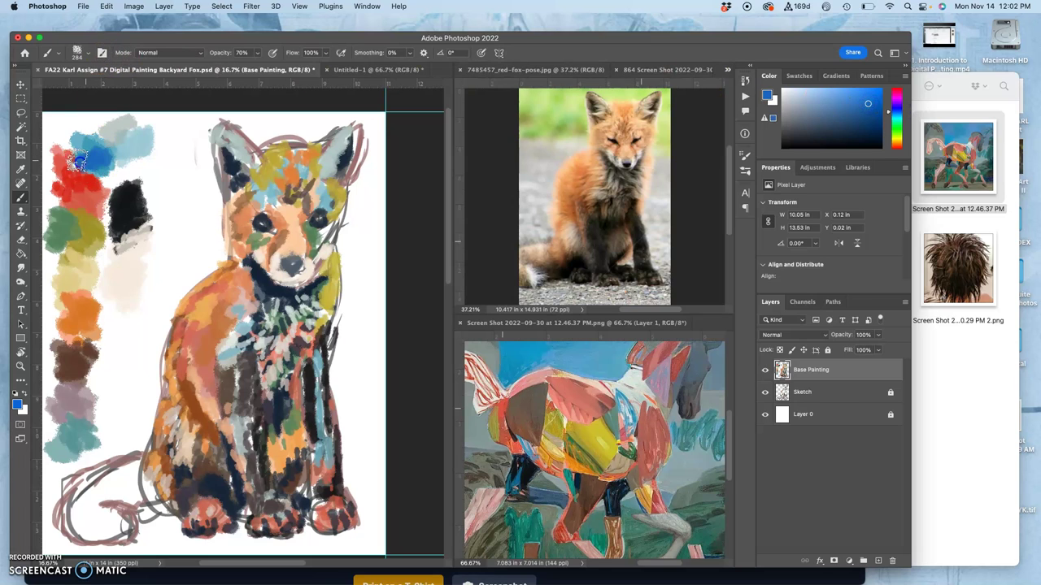
Paint saturated blue accents at the neck's edge and along the haunch, adding navy sampled from the hind leg.
click(320, 296)
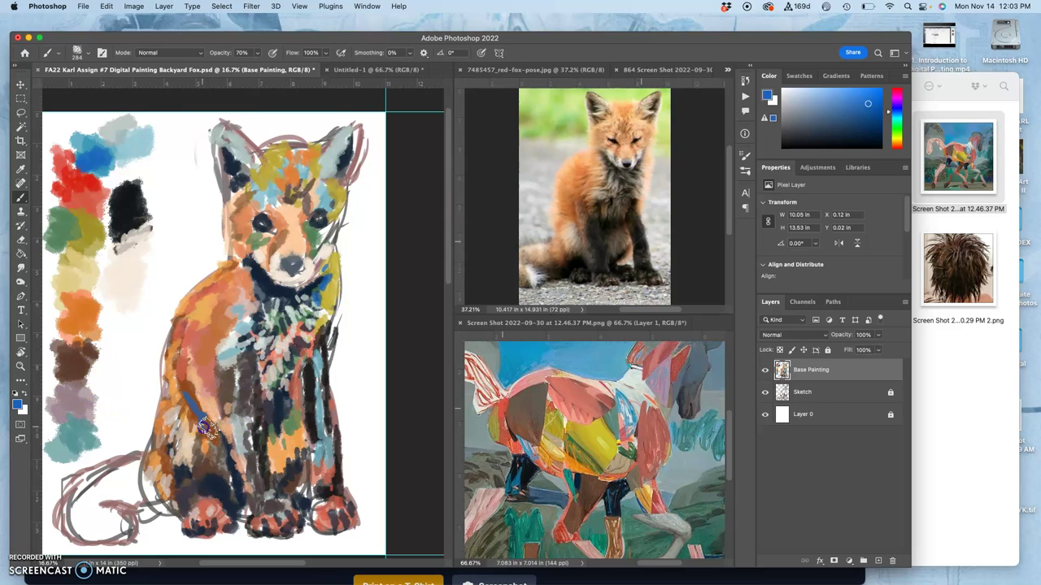
alt+click(231, 461)
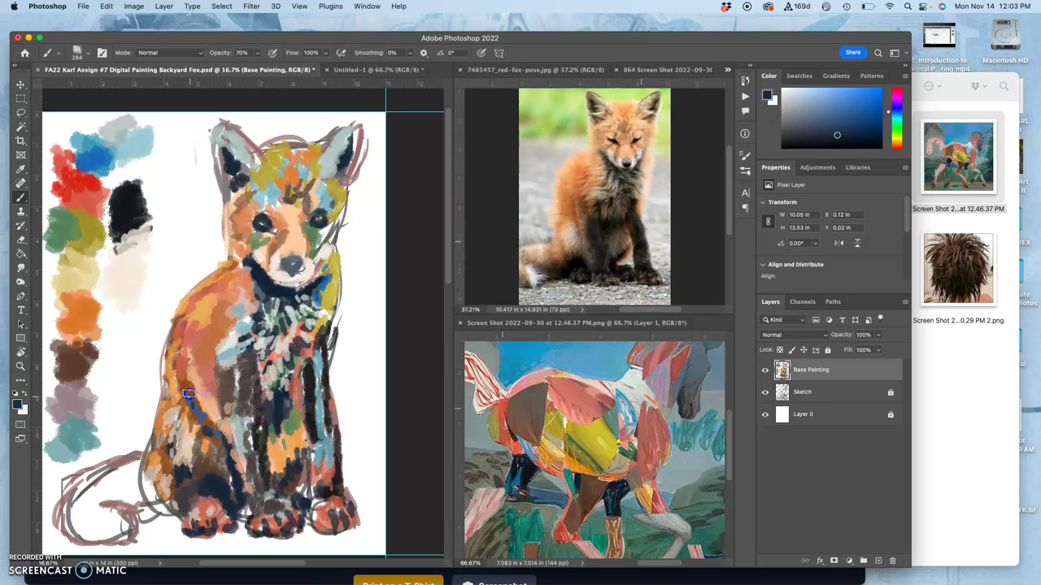
mouse_move(187, 389)
mouse_down()
mouse_move(200, 422)
mouse_move(190, 435)
mouse_up()
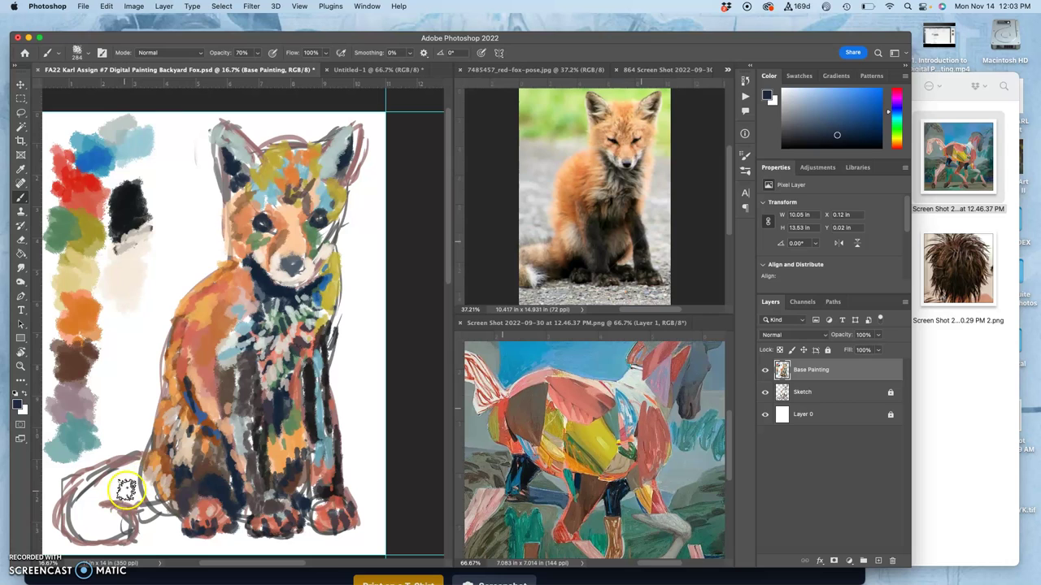
Block in the base of the tail with beige-grey and brown sampled from the haunch and bright red from the palette.
alt+click(179, 423)
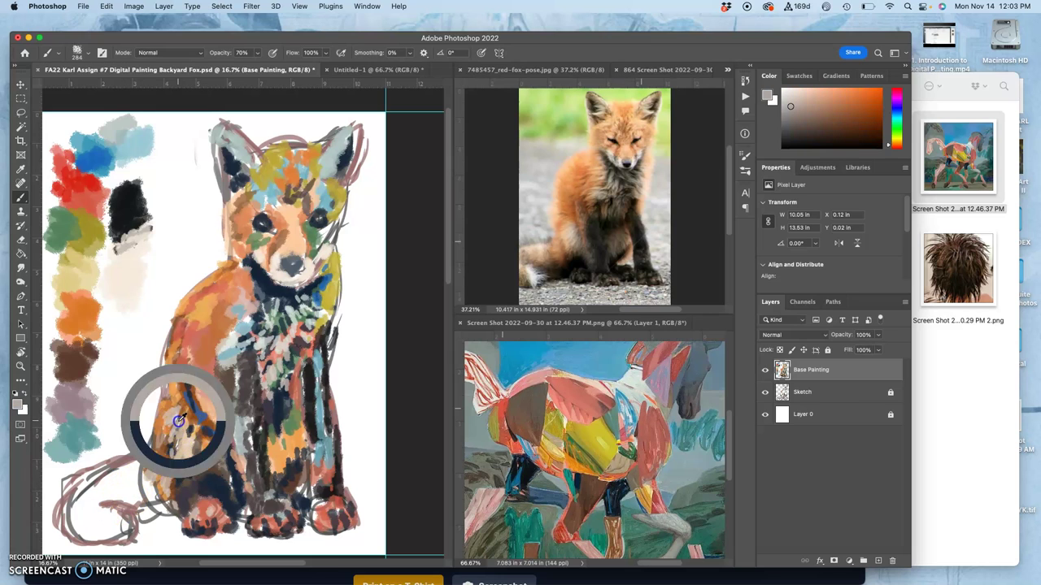
drag(110, 488, 132, 514)
alt+click(190, 478)
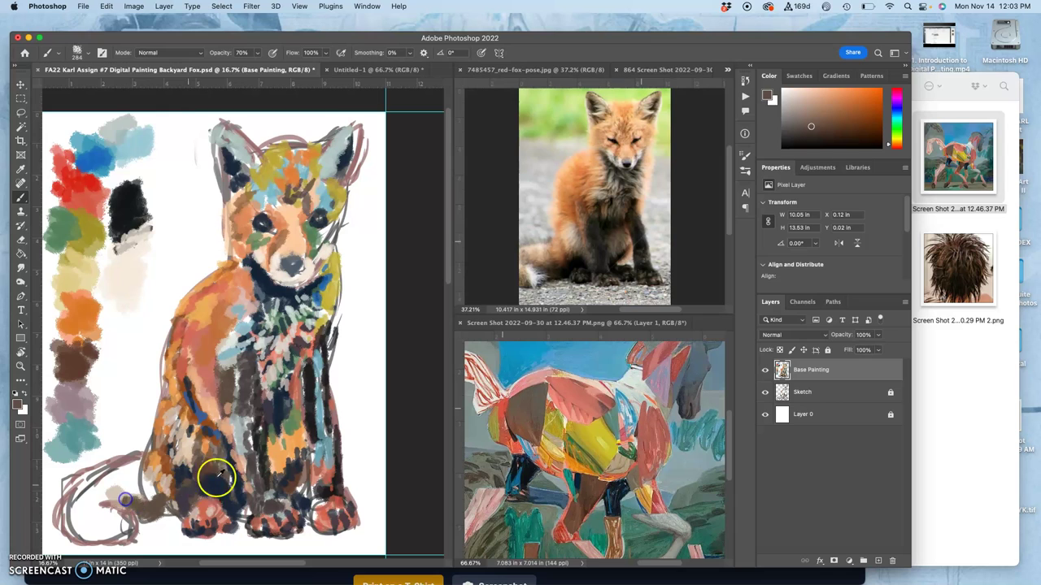
alt+click(214, 442)
alt+click(68, 173)
mouse_move(141, 505)
mouse_down()
mouse_move(168, 508)
mouse_move(139, 506)
mouse_up()
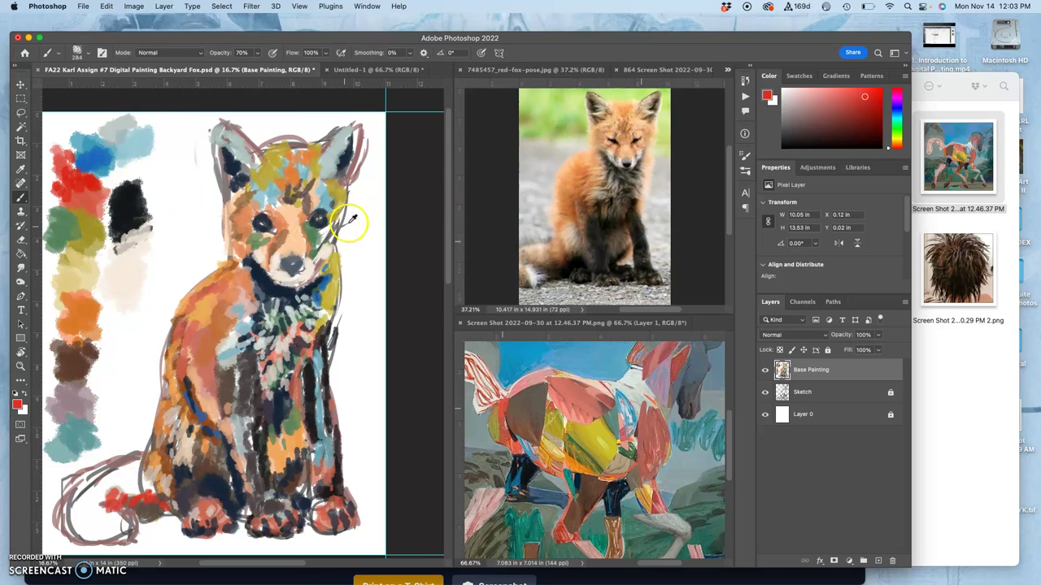
Mix a deeper green from the one beside the eye and paint it over the palette's green swatch.
alt+click(311, 234)
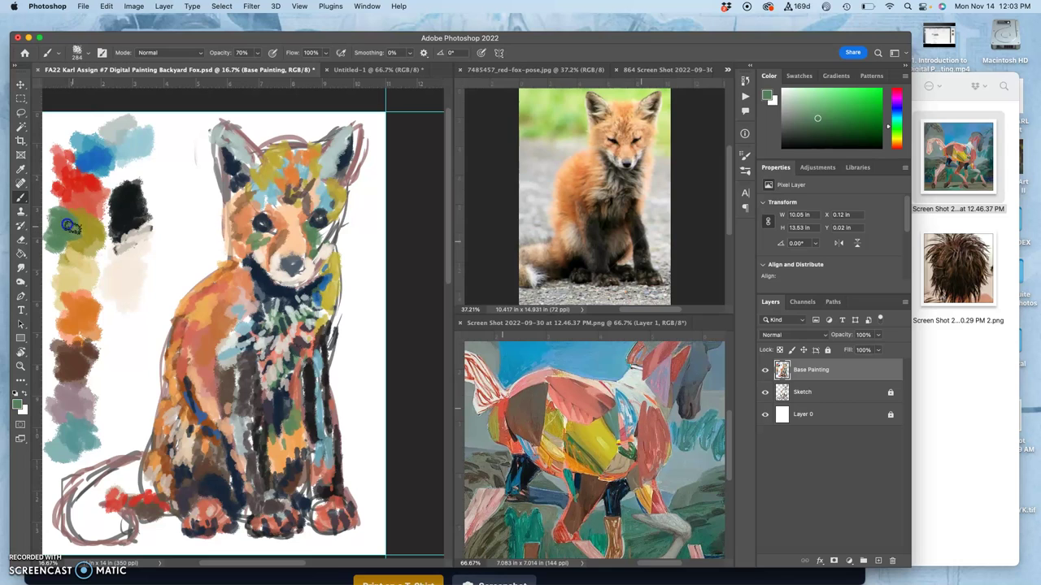
click(858, 117)
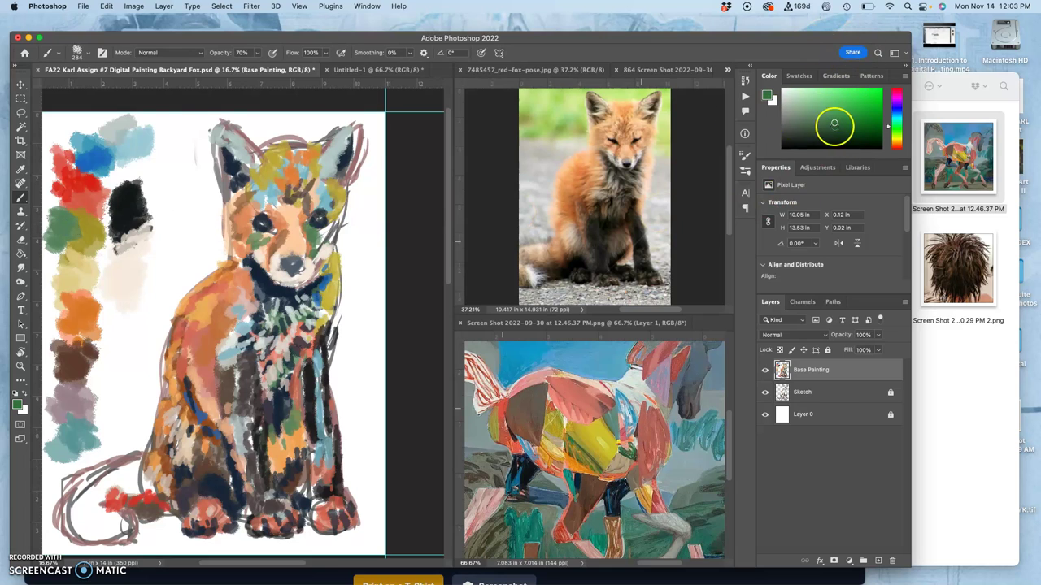
drag(55, 228, 63, 225)
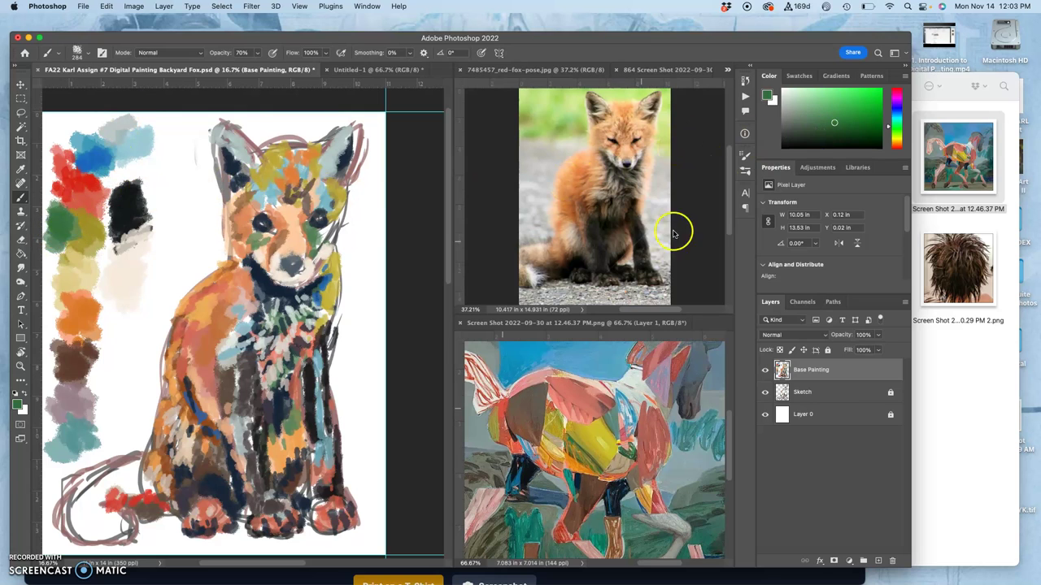
Choose a mint green and dab it beneath both of the fox's eyes and onto the cheek.
click(814, 103)
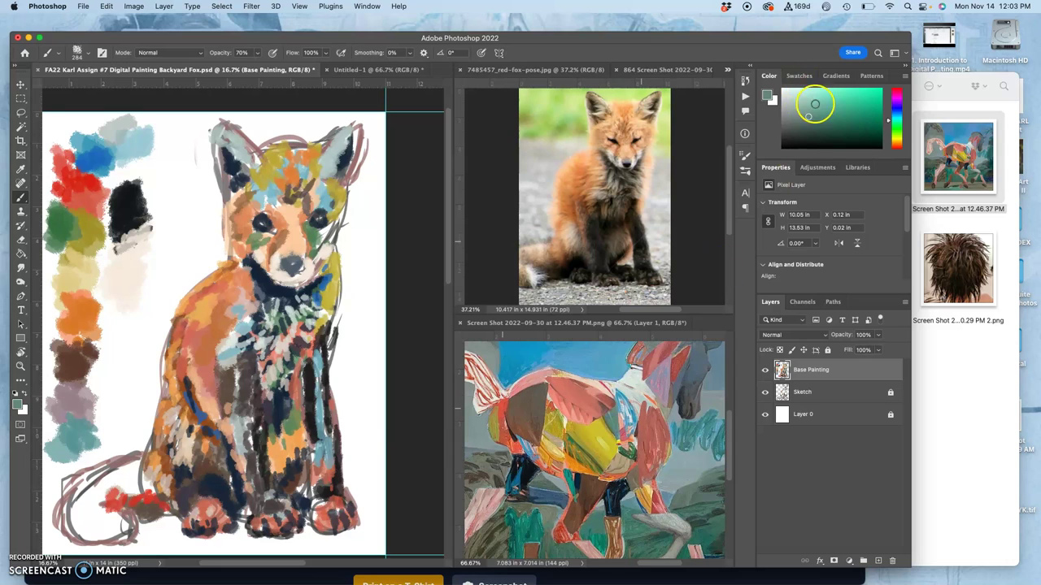
click(272, 230)
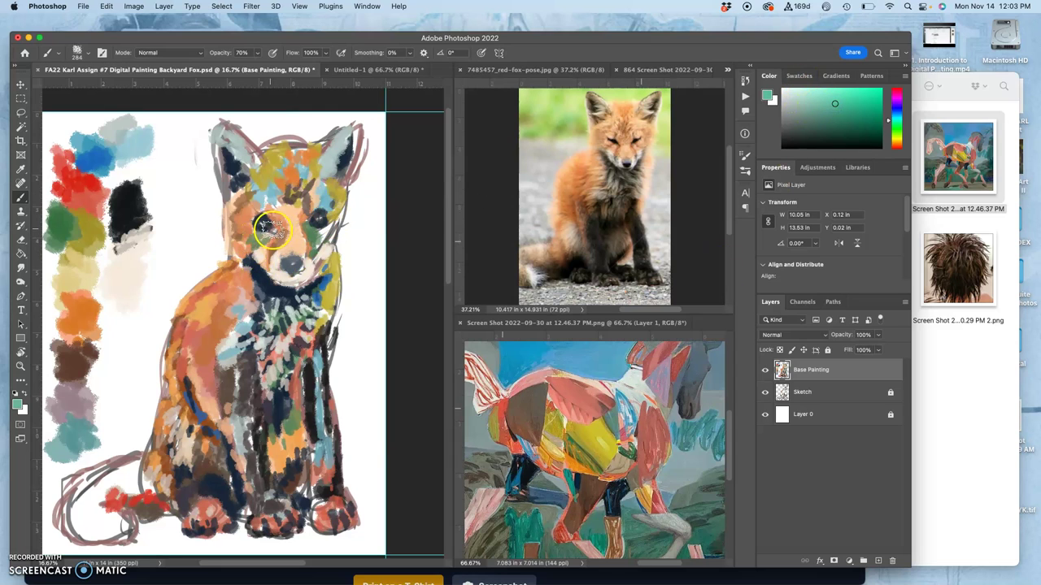
click(323, 234)
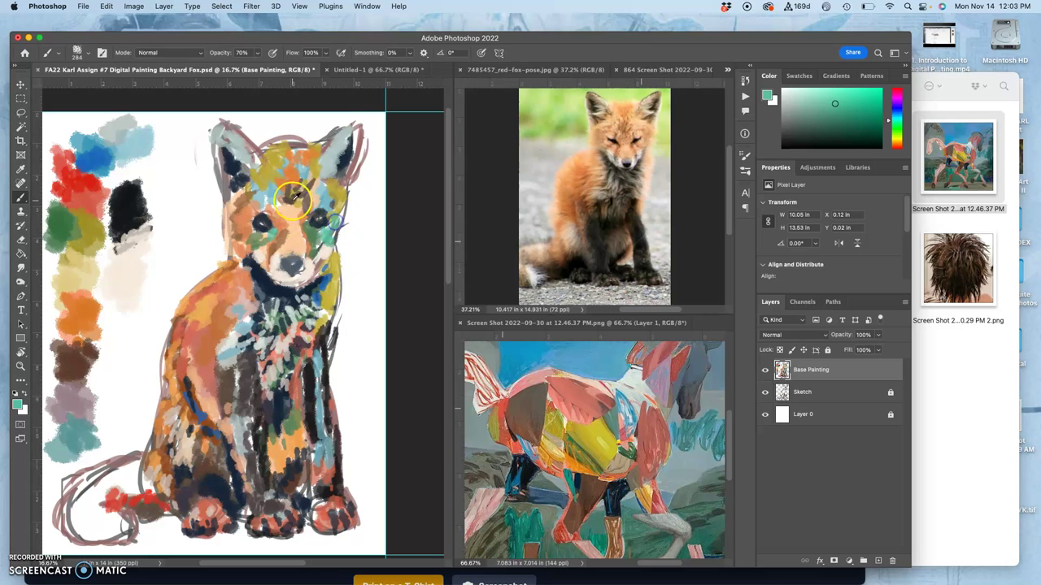
Shift a sampled peach to pale yellow and paint it over the palette's yellow swatch.
alt+click(336, 241)
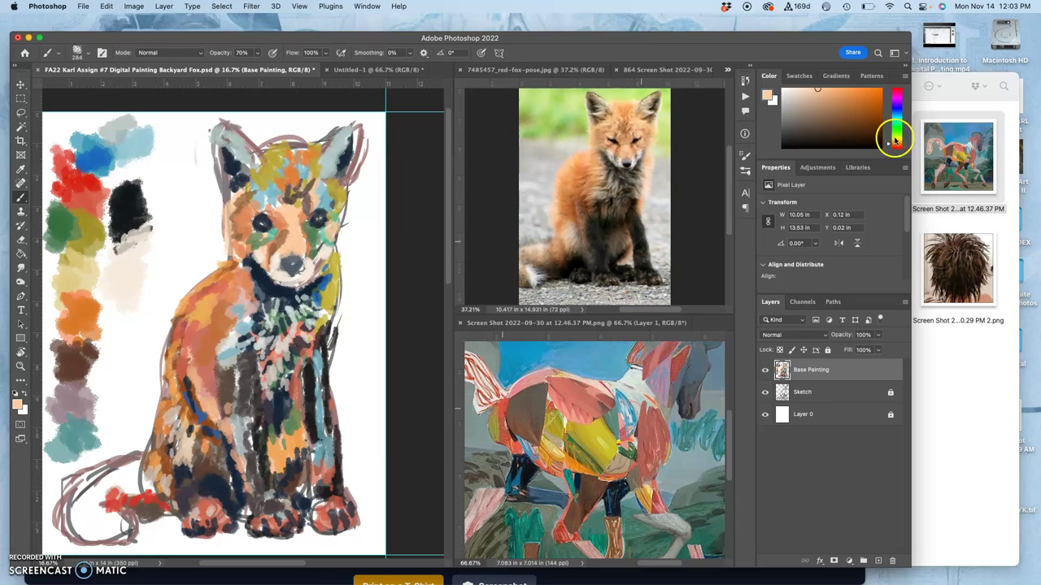
drag(895, 140, 895, 135)
click(817, 89)
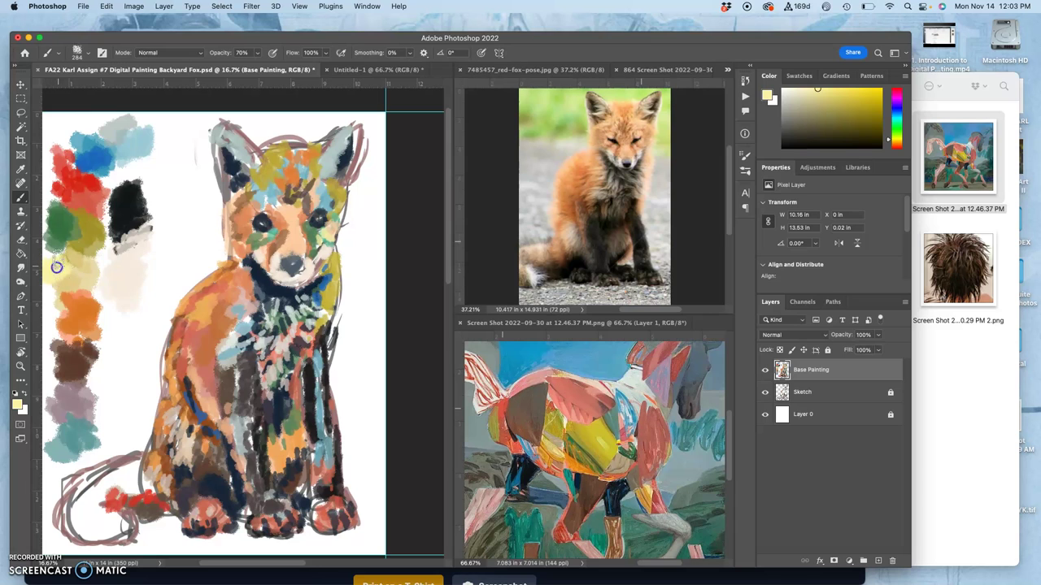
Dab pale yellow highlights across the fox's forehead, brows and sides of the head.
click(262, 178)
click(239, 195)
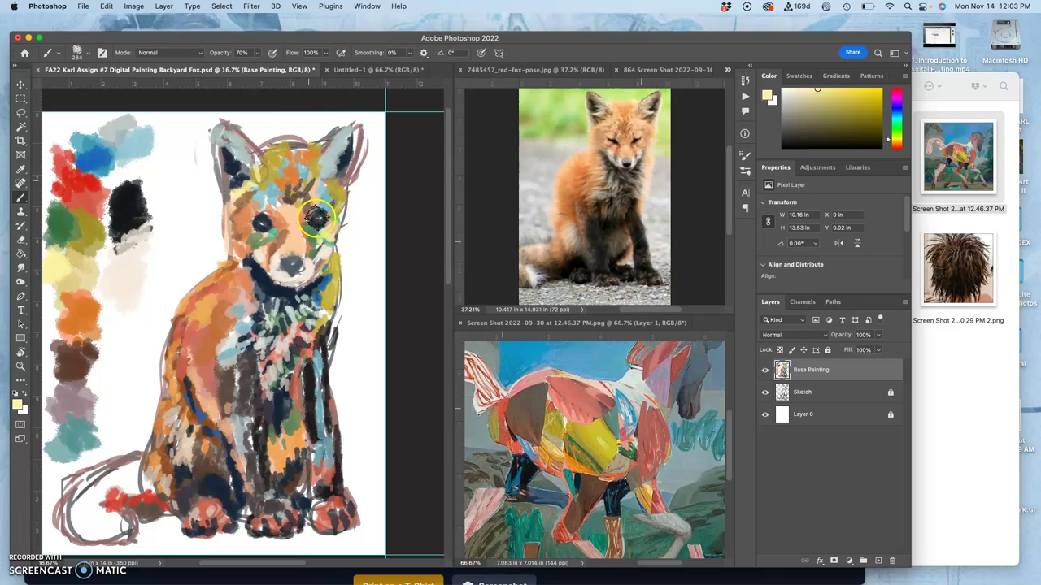
click(313, 193)
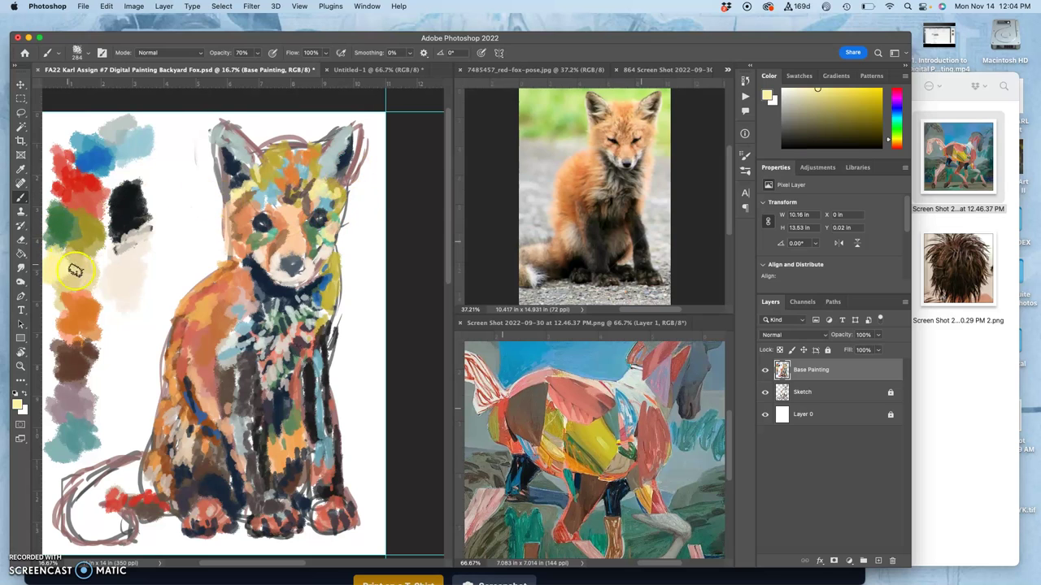
mouse_move(346, 153)
mouse_down()
mouse_move(287, 191)
mouse_move(278, 165)
mouse_move(267, 236)
mouse_up()
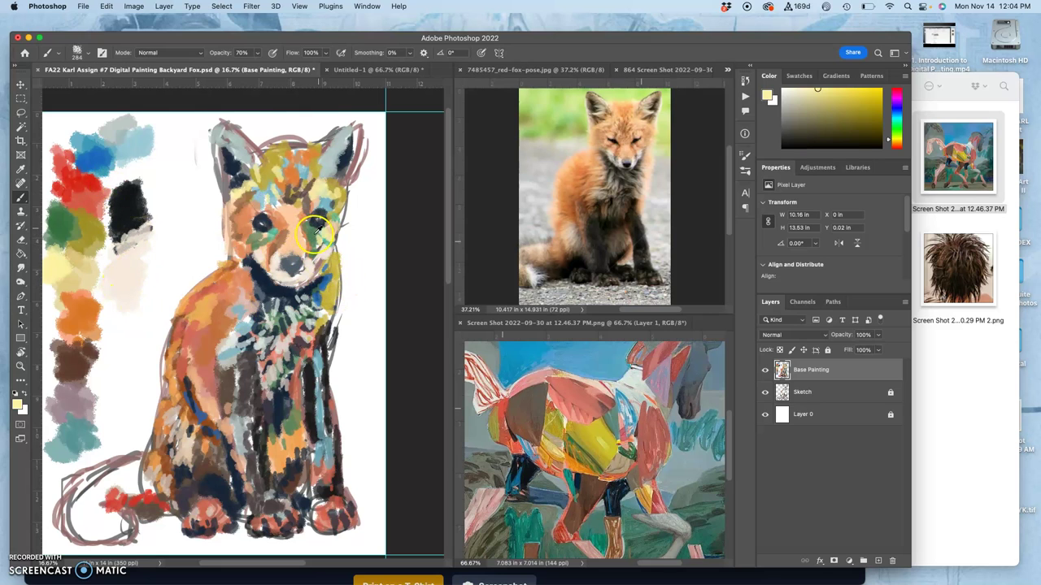
Add a navy swatch sampled from the chest beside the black one and darken the nose and eyes with it.
alt+click(276, 413)
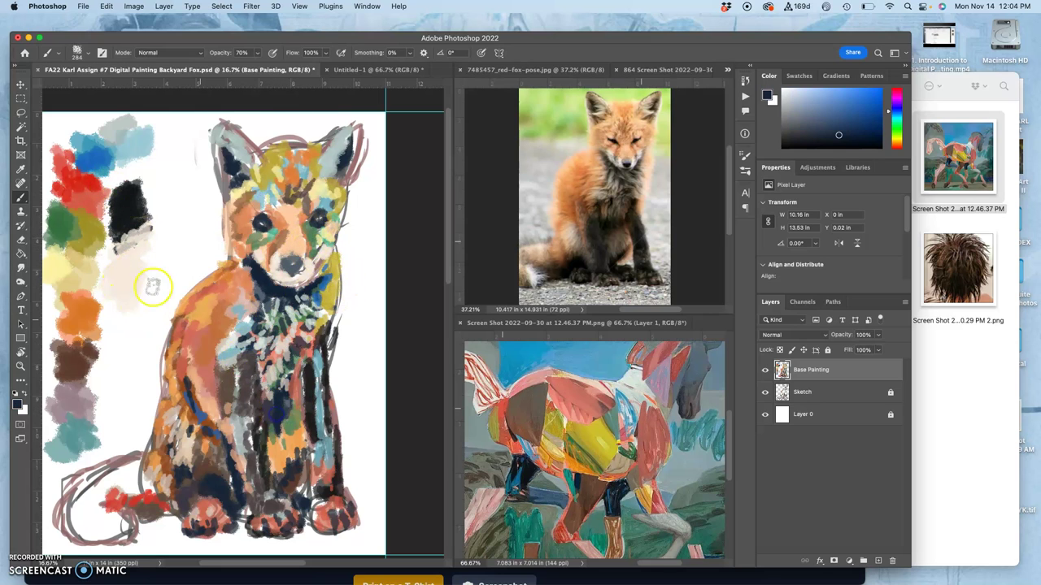
drag(158, 162, 151, 196)
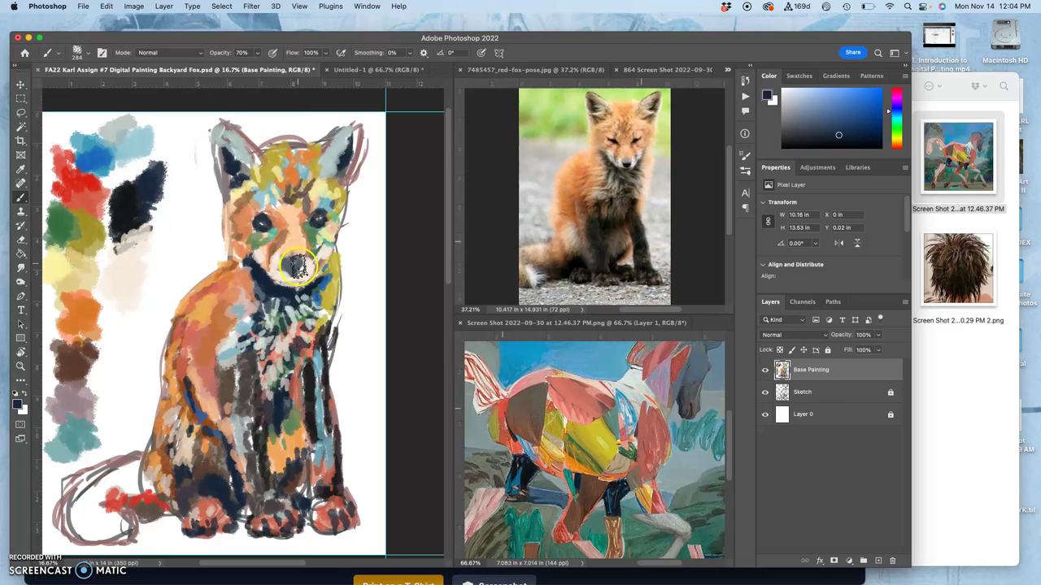
mouse_move(300, 264)
mouse_down()
mouse_move(233, 329)
mouse_move(265, 272)
mouse_move(291, 257)
mouse_up()
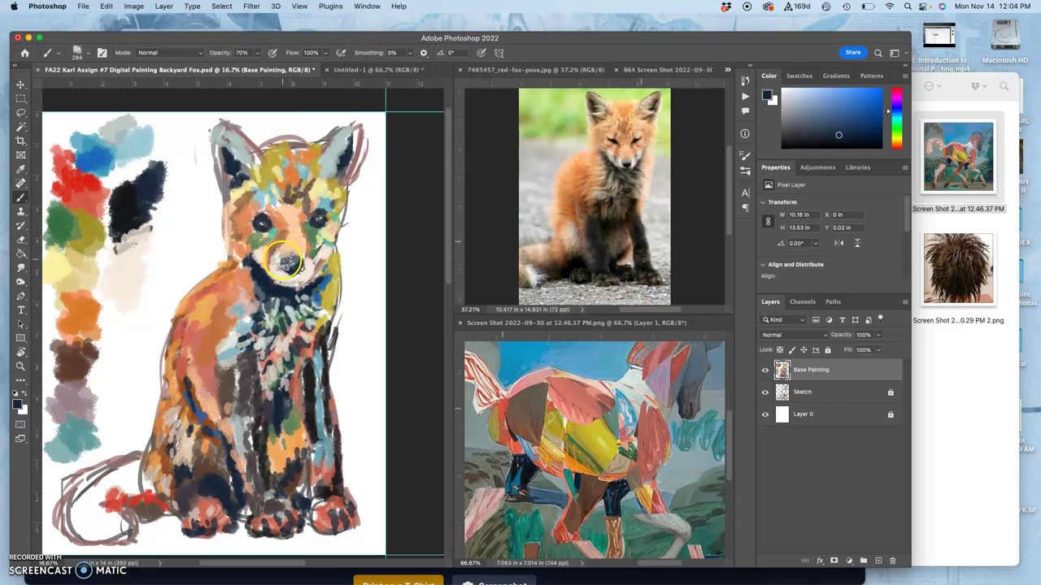
click(322, 284)
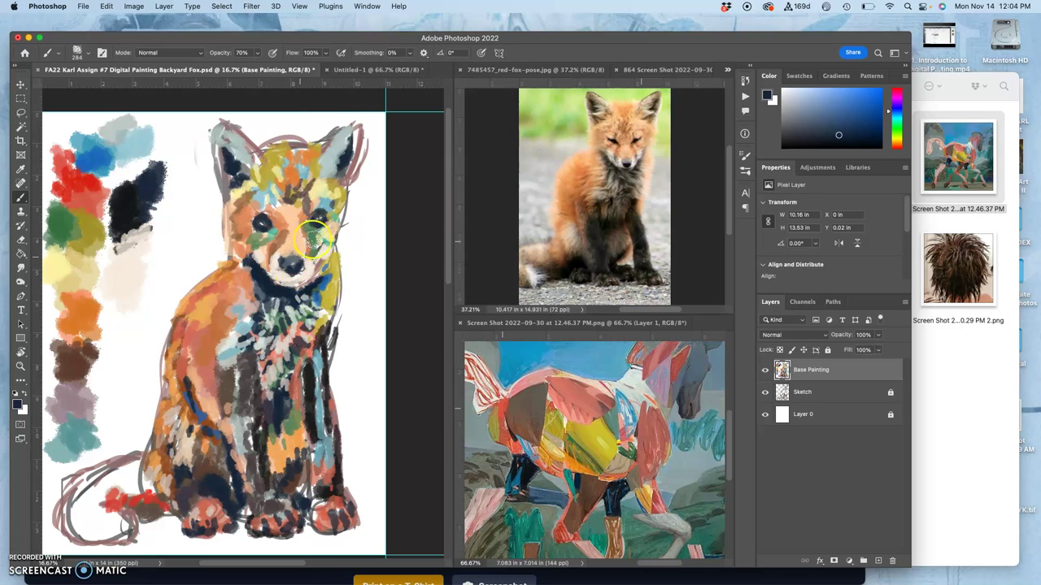
mouse_move(280, 218)
mouse_down()
mouse_move(272, 200)
mouse_move(264, 213)
mouse_up()
Add light orange strokes sampled from the fox's back to the cheek, outer front paw, forelegs and haunch.
alt+click(169, 384)
drag(234, 203, 234, 218)
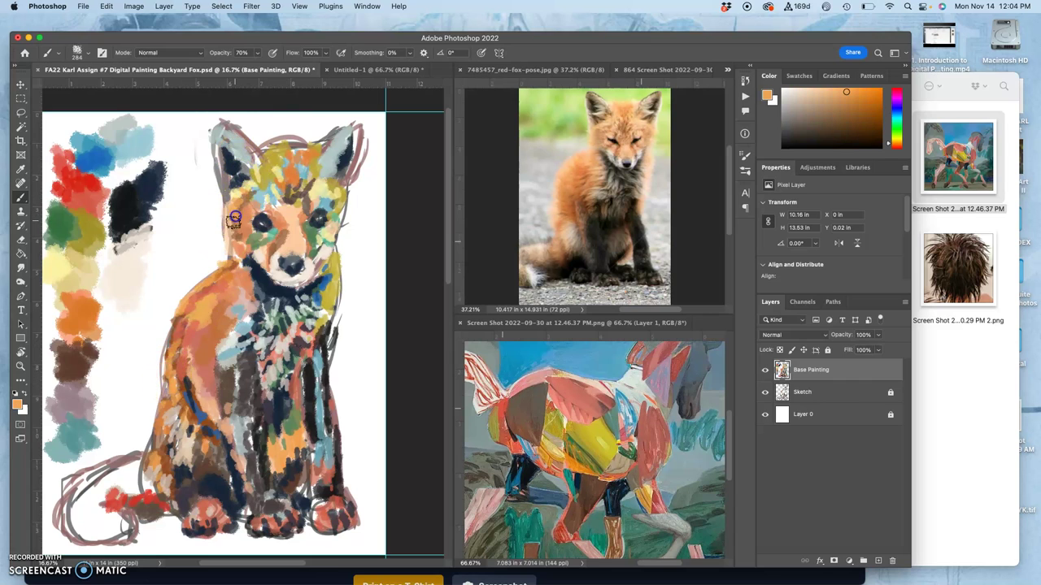
mouse_move(317, 472)
mouse_down()
mouse_move(324, 523)
mouse_move(336, 511)
mouse_move(335, 523)
mouse_move(350, 496)
mouse_move(330, 477)
mouse_move(314, 466)
mouse_move(291, 482)
mouse_move(300, 453)
mouse_move(256, 453)
mouse_move(276, 346)
mouse_move(295, 370)
mouse_move(284, 345)
mouse_move(278, 395)
mouse_move(269, 344)
mouse_move(266, 373)
mouse_up()
mouse_move(215, 427)
mouse_down()
mouse_move(204, 432)
mouse_move(197, 472)
mouse_move(191, 434)
mouse_move(174, 454)
mouse_up()
Layer light grey strokes sampled from the painting over the haunch and up the shoulder towards the neck.
alt+click(238, 430)
drag(177, 402, 212, 467)
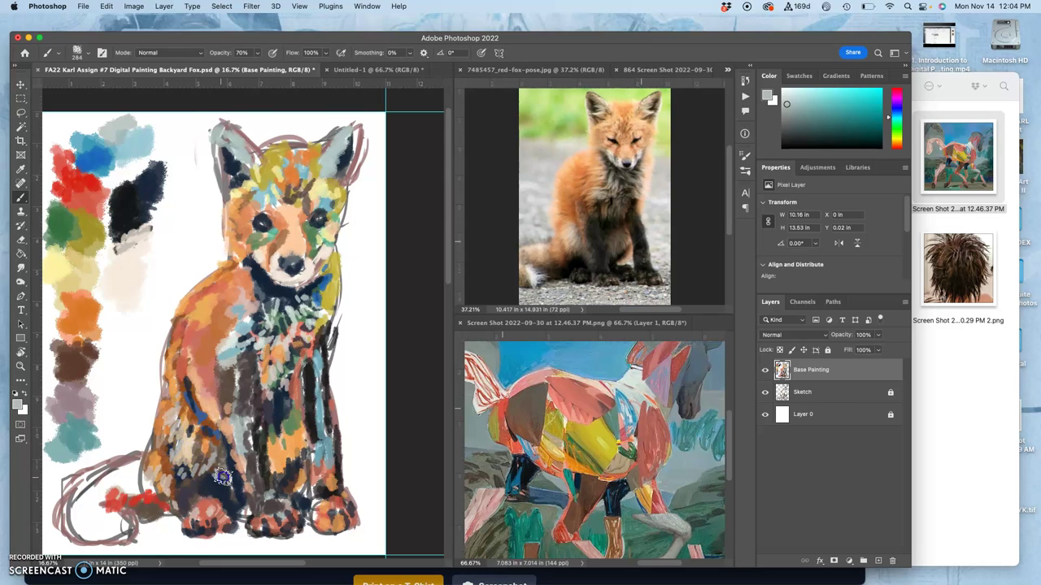
click(216, 348)
mouse_move(216, 347)
mouse_down()
mouse_move(249, 335)
mouse_move(204, 363)
mouse_move(251, 291)
mouse_up()
Dab near-white sampled from the chest onto the shoulder, neck fur and around the eye.
alt+click(232, 339)
click(251, 297)
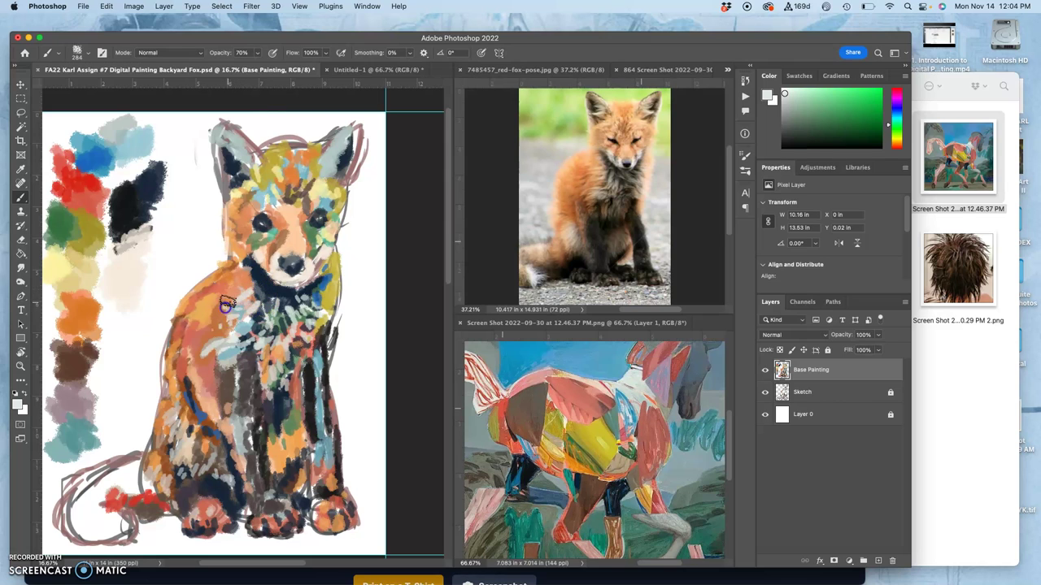
click(246, 275)
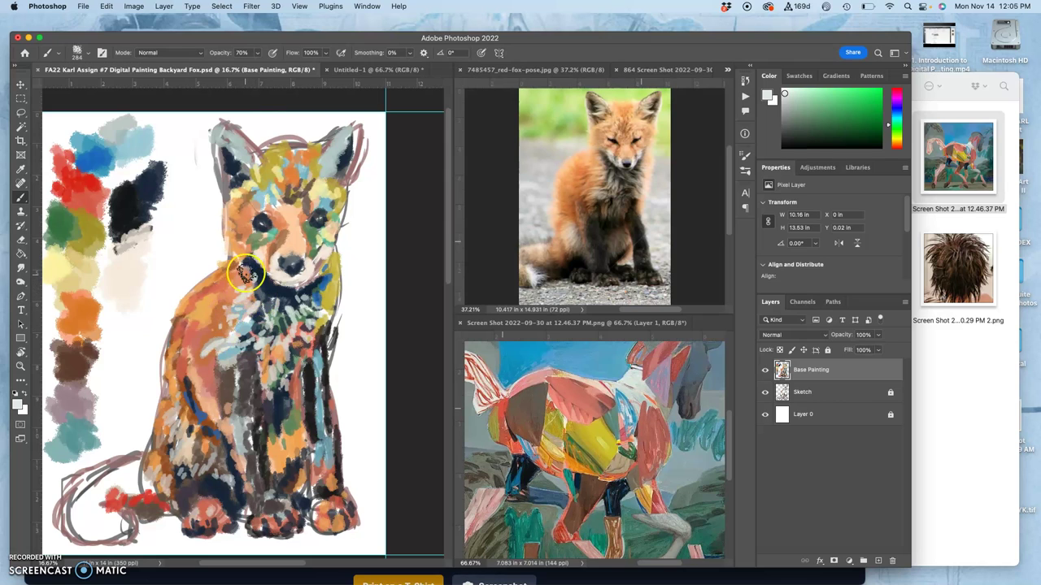
click(275, 213)
click(250, 216)
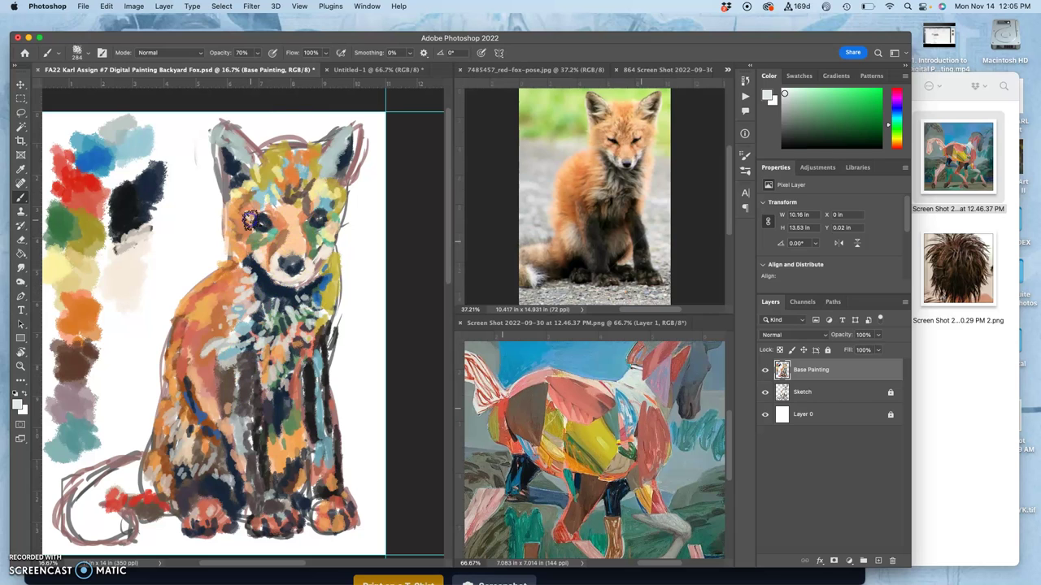
click(256, 205)
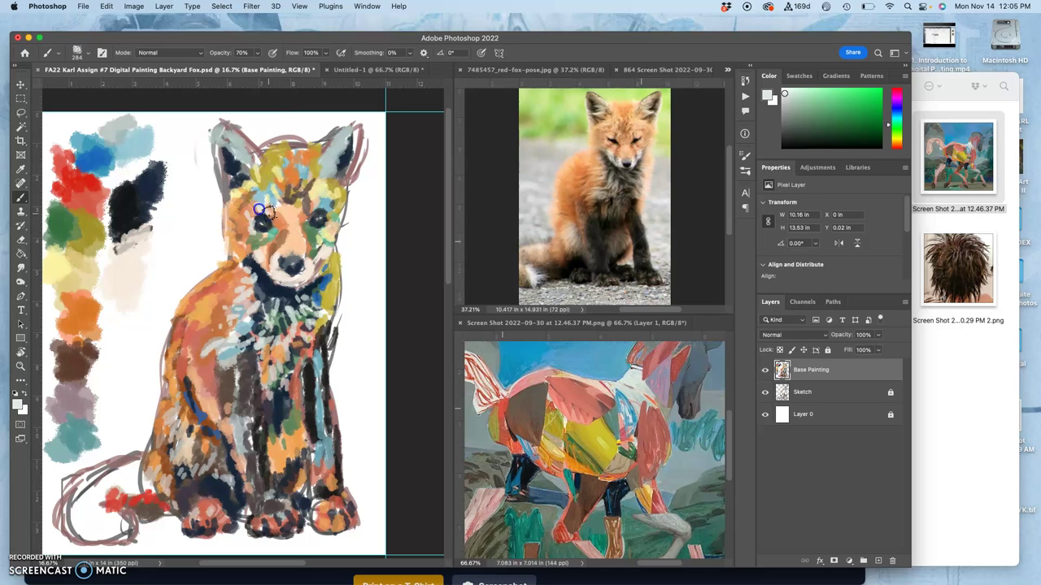